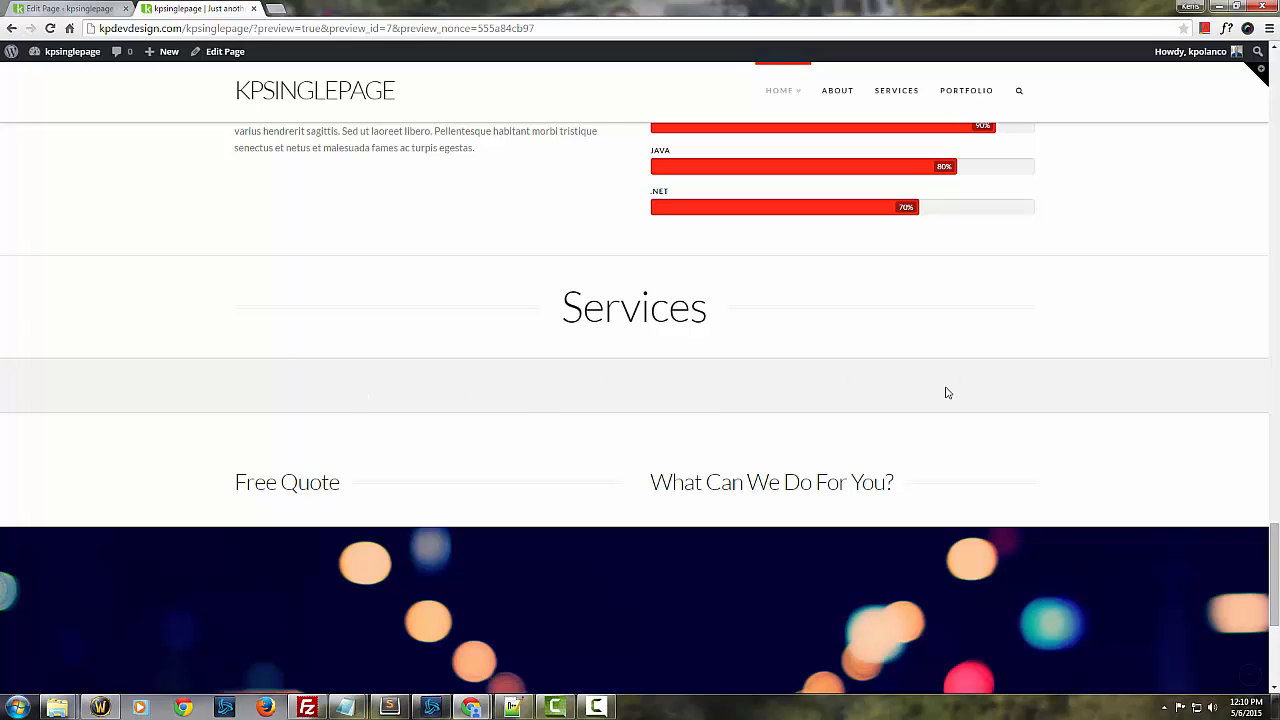
# Step: In the Home page's code, add an opening [column type="one-fourth"] shortcode directly below the Services headline
pyautogui.click(84, 7)
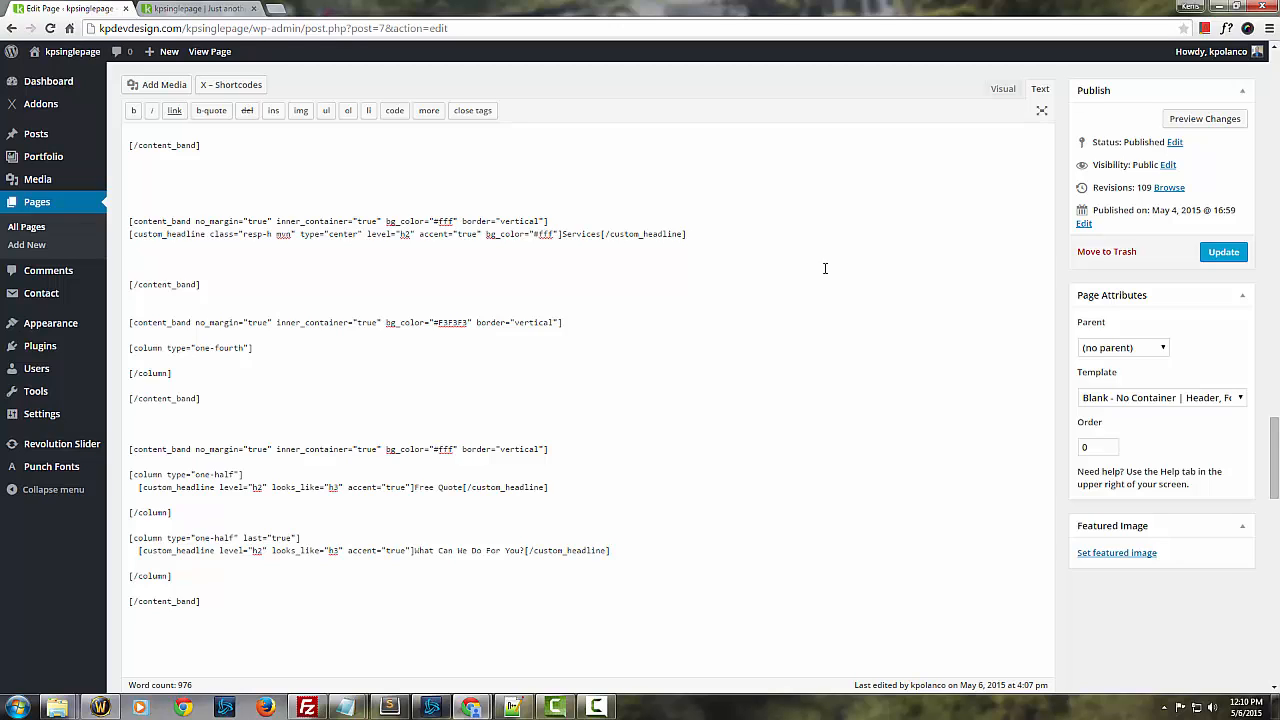
pyautogui.press('Up')
pyautogui.write('[]')
pyautogui.write('colu')
pyautogui.press('BackSpace')
pyautogui.press('BackSpace')
pyautogui.press('BackSpace')
pyautogui.write('olumn type=')
pyautogui.write('one')
pyautogui.press('BackSpace')
pyautogui.press('BackSpace')
pyautogui.press('BackSpace')
pyautogui.write('""')
pyautogui.press('Left')
pyautogui.write('one-fourth')
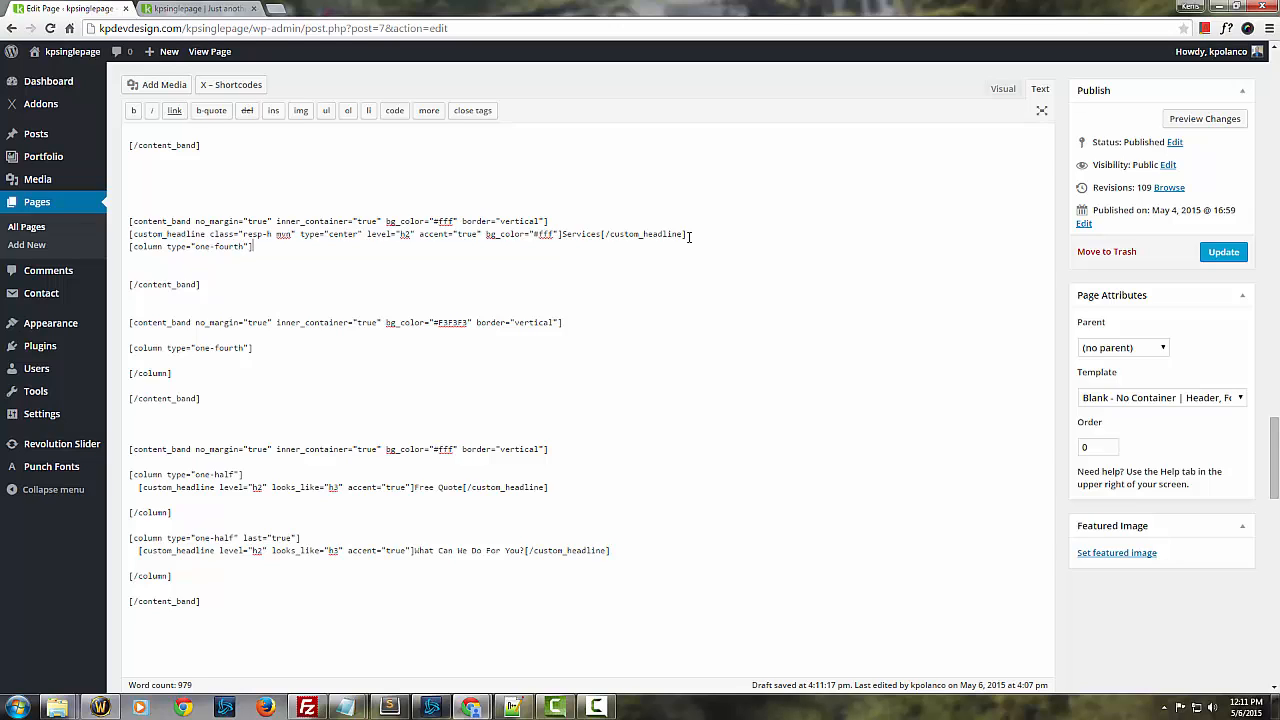
# Step: Close the new one-fourth column with a [/column] tag, leaving blank lines for its content
pyautogui.press('Return')
pyautogui.press('Return')
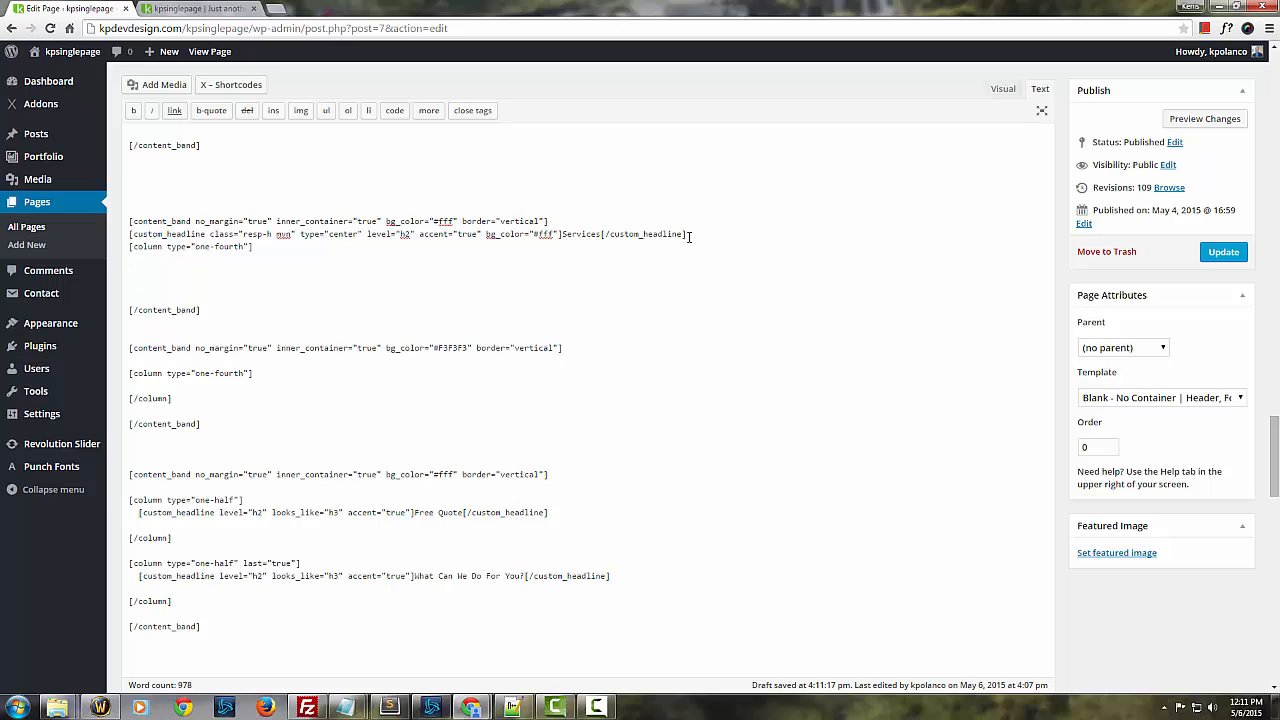
pyautogui.write('[]')
pyautogui.write('/co')
pyautogui.write('lumn')
pyautogui.press('Return')
pyautogui.press('Return')
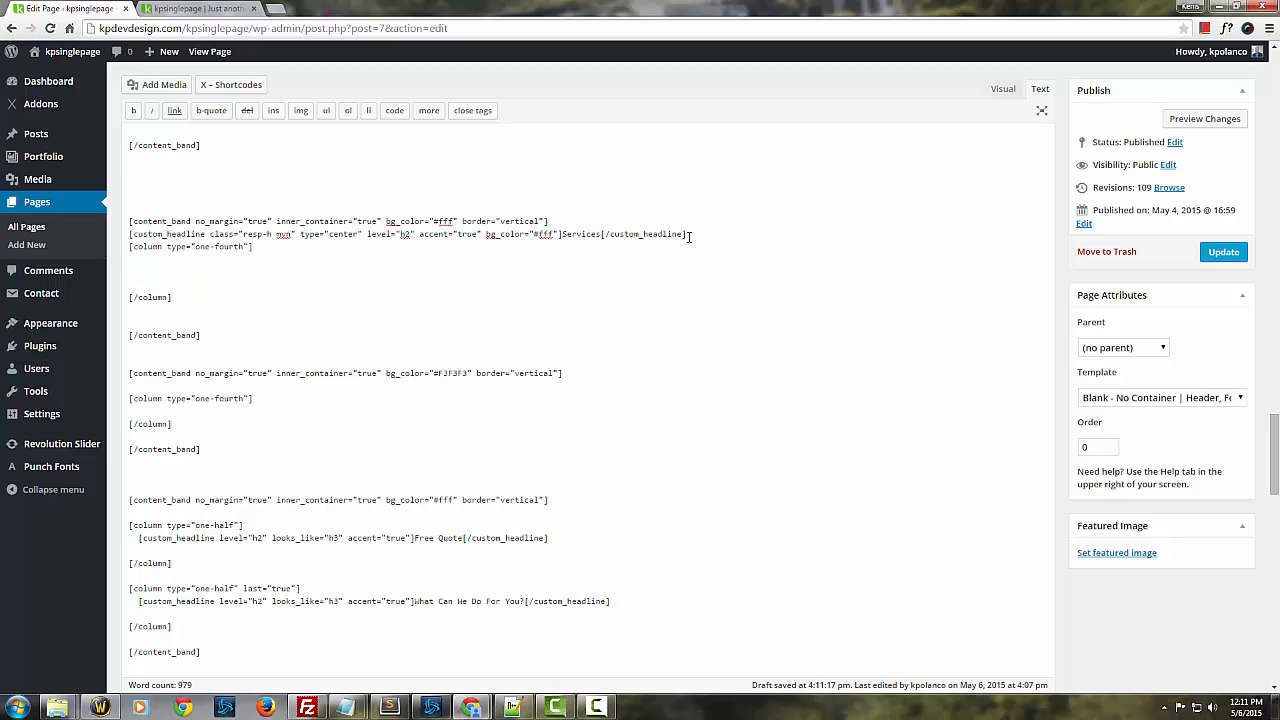
# Step: Inside the new one-fourth column, insert a feature_headline shortcode with level="h2"
pyautogui.write('[]')
pyautogui.write('feature')
pyautogui.write('_headline')
pyautogui.write('=-')
pyautogui.press('BackSpace')
pyautogui.press('BackSpace')
pyautogui.write('lev')
pyautogui.write('el')
pyautogui.write('=')
pyautogui.write('"')
pyautogui.write('"')
pyautogui.write('h2')
# Step: Extend the feature_headline shortcode with a looks_like attribute of "h4" and an empty icon attribute
pyautogui.write(' lo')
pyautogui.write('ok')
pyautogui.write('_')
pyautogui.write('like')
pyautogui.write('=')
pyautogui.write('"')
pyautogui.write('"')
pyautogui.press('Left')
pyautogui.write('h4')
pyautogui.press('Left')
pyautogui.press('Left')
pyautogui.press('Left')
pyautogui.press('BackSpace')
pyautogui.write('s')
pyautogui.press('Right')
pyautogui.write('icon')
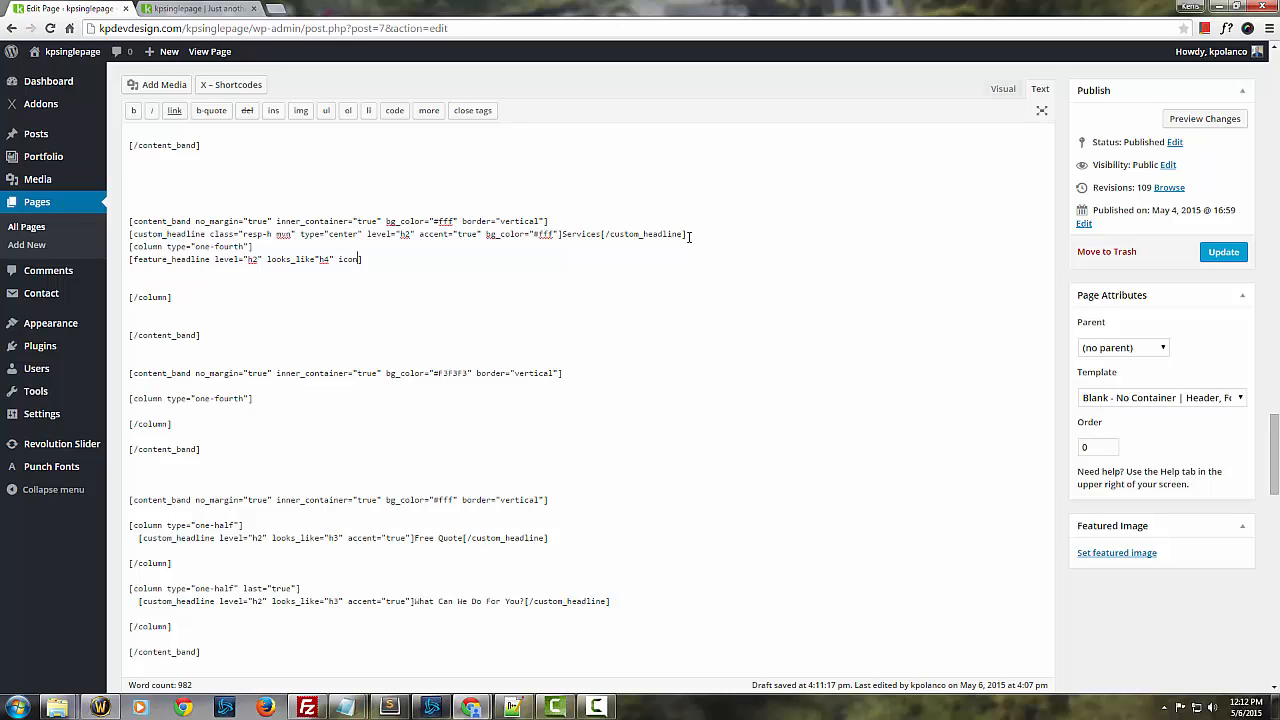
pyautogui.write('=""')
# Step: Search the web for "x theme shortcodes" in a new tab and open the Shortcodes - X demo page
pyautogui.click(275, 8)
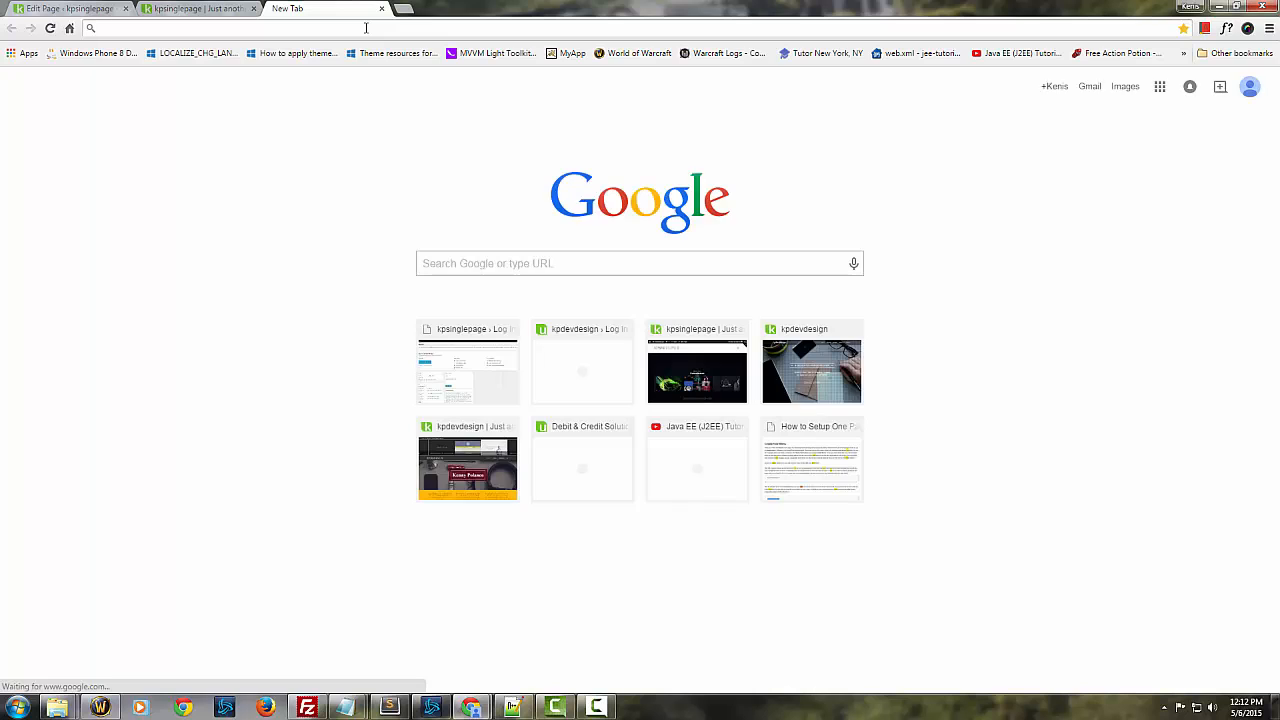
pyautogui.write('x')
pyautogui.press('Return')
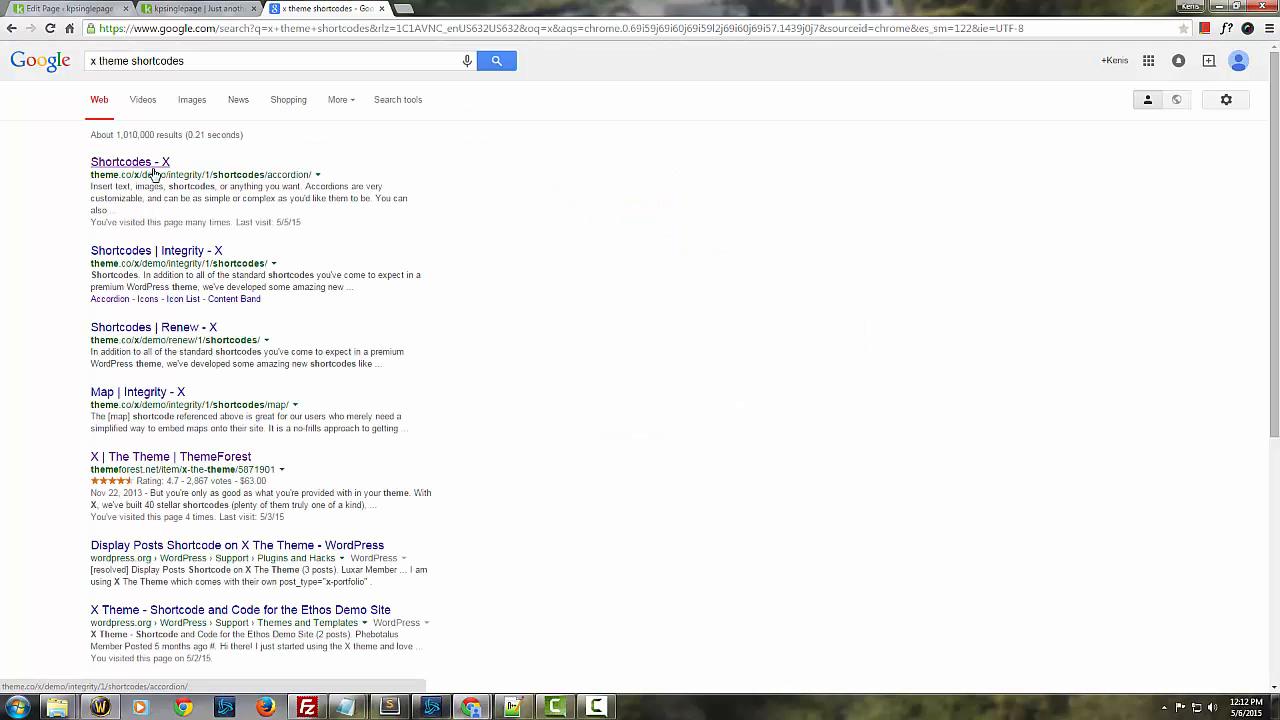
pyautogui.click(150, 163)
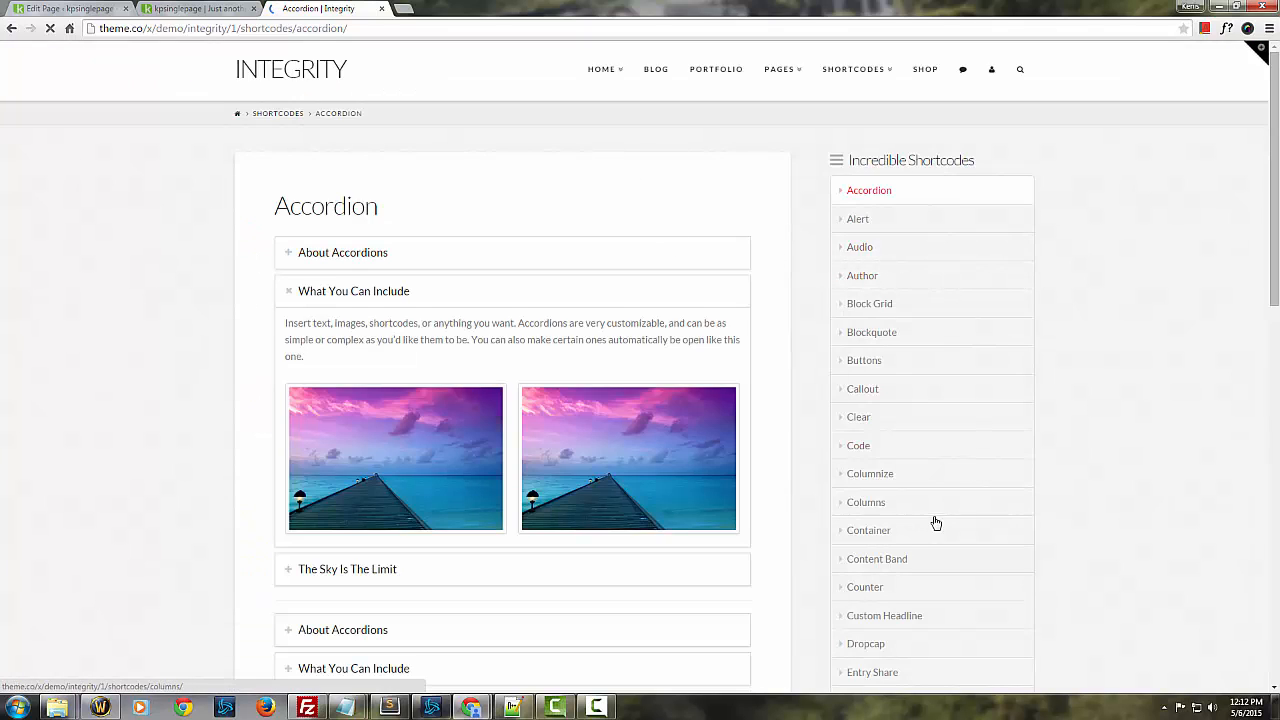
# Step: Open the Icons page of the shortcode reference and look through the icon types
pyautogui.scroll(-2, 940, 515)
pyautogui.scroll(-1, 876, 507)
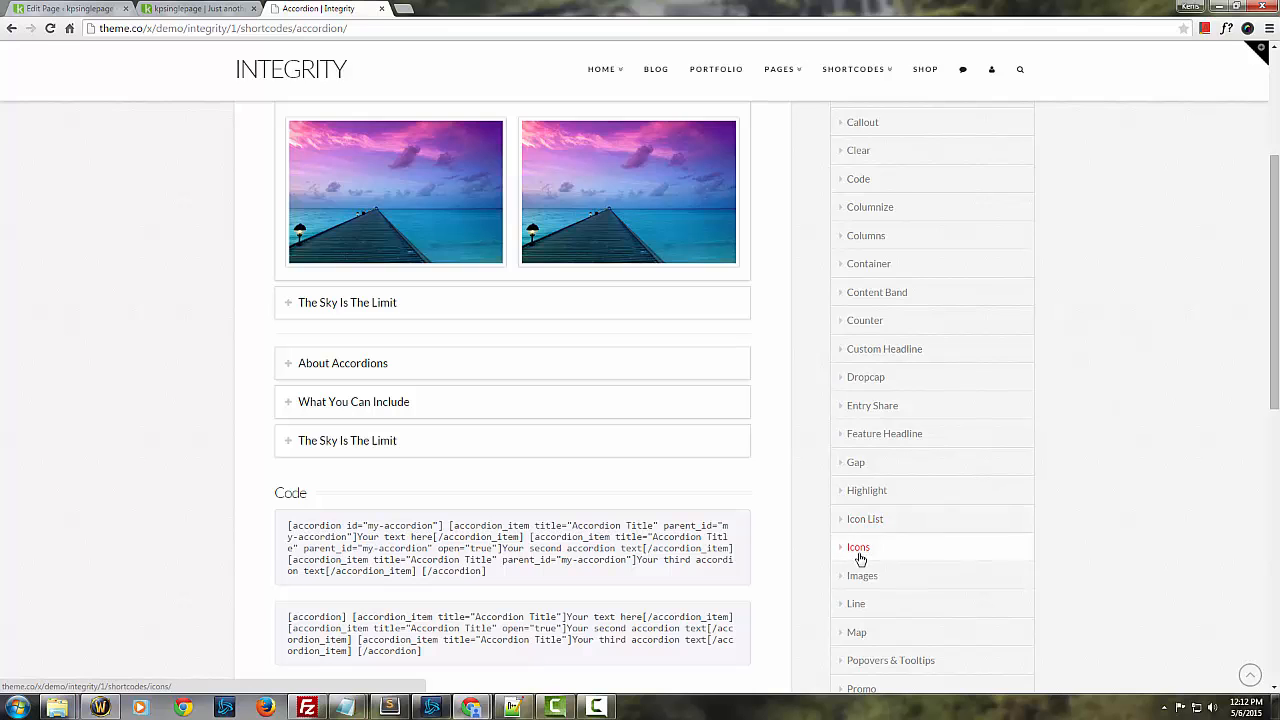
pyautogui.click(859, 550)
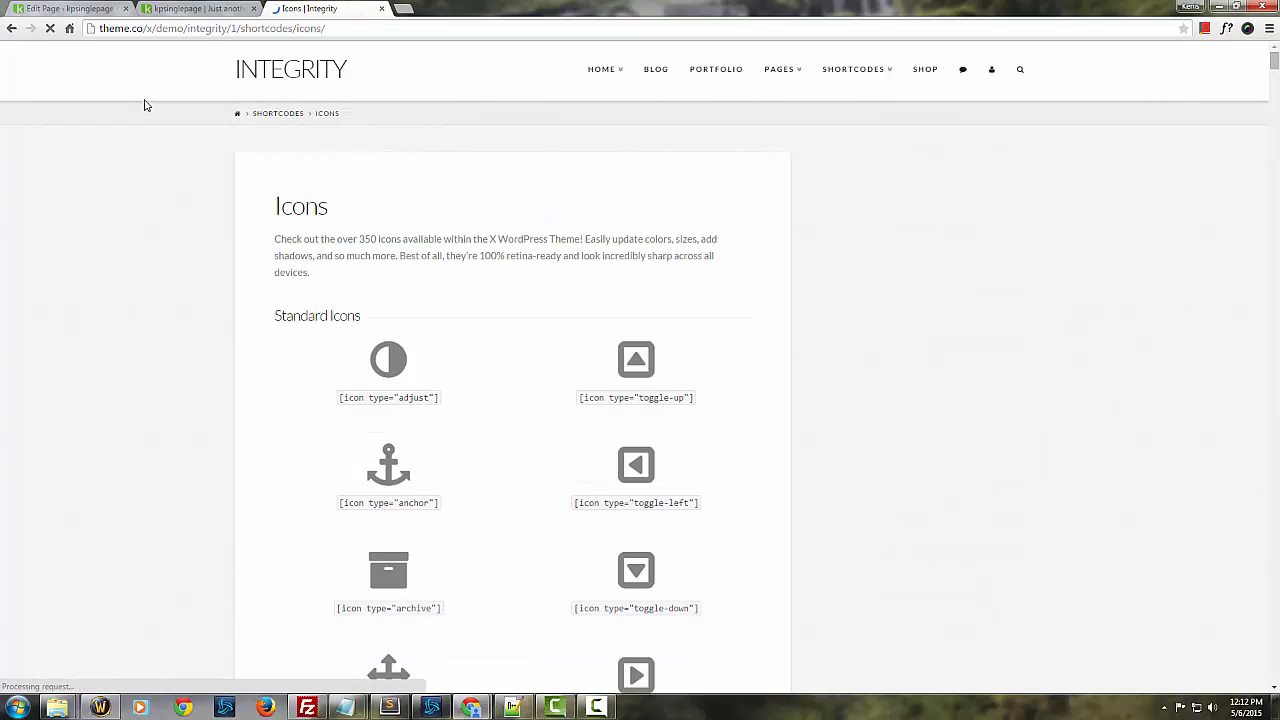
pyautogui.scroll(-7, 665, 418)
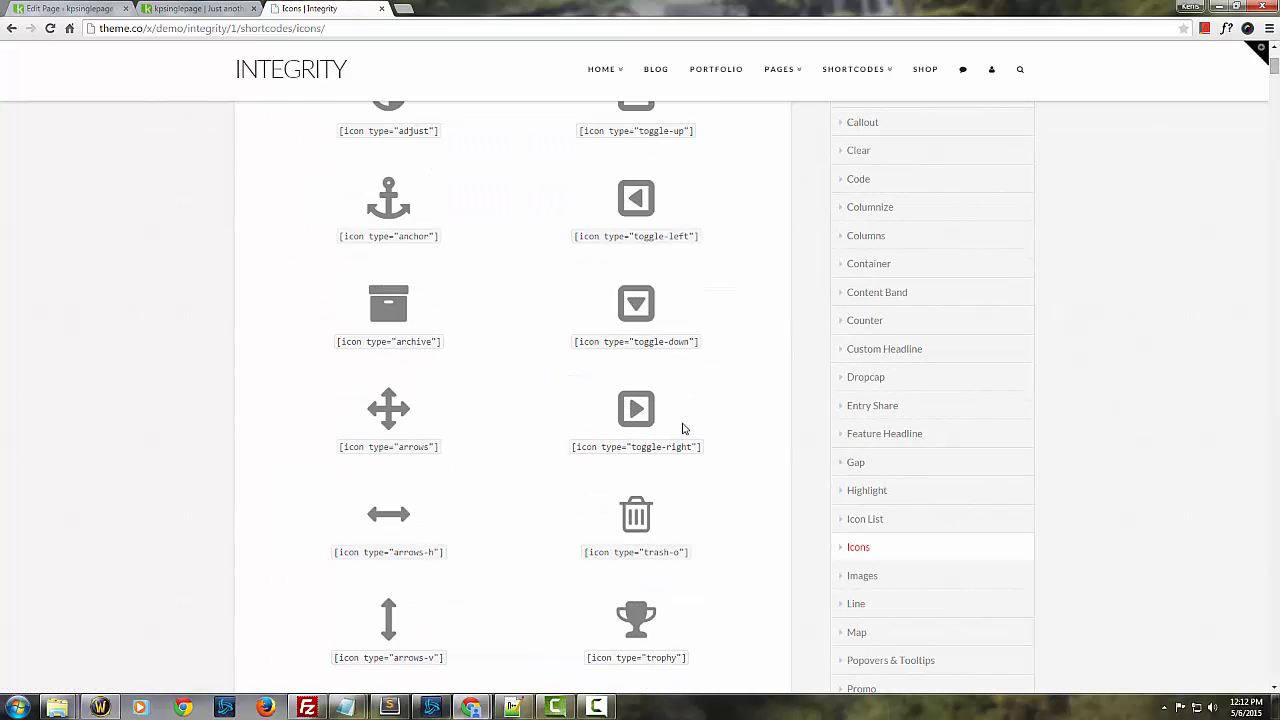
pyautogui.scroll(-3, 676, 440)
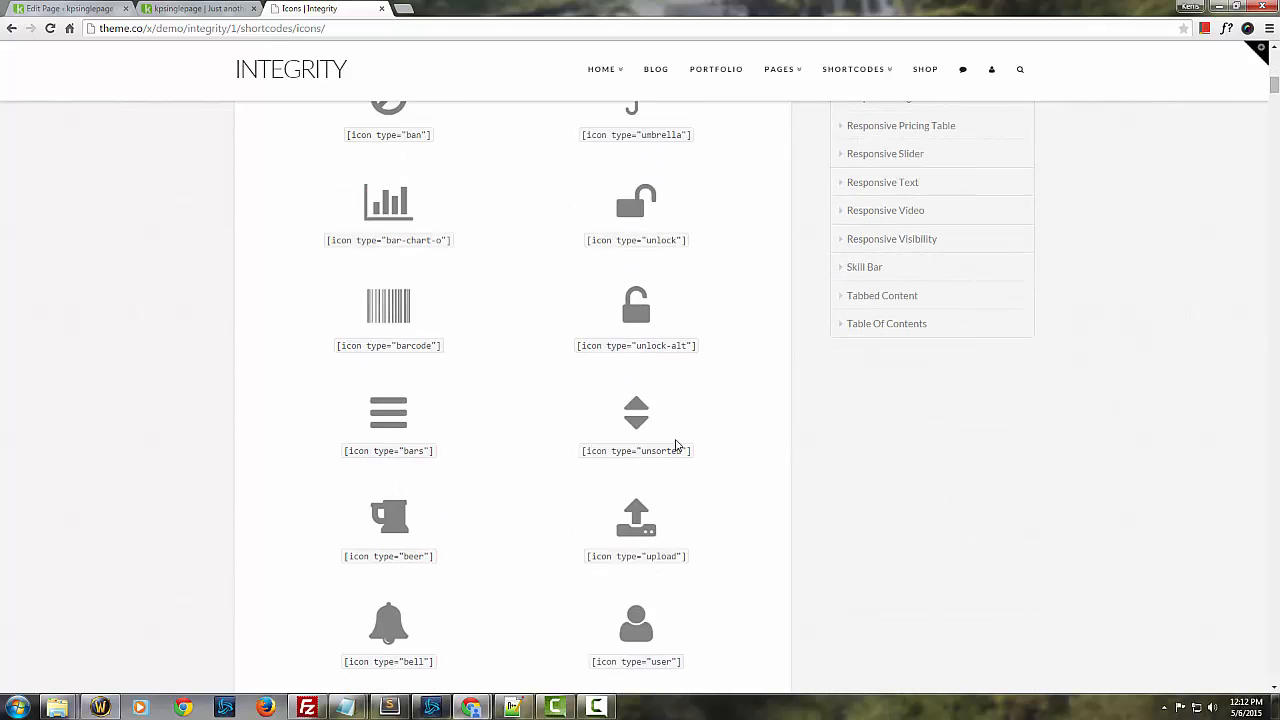
pyautogui.scroll(5, 676, 445)
# Step: Look over the Icon List shortcode examples and code, and return to the Icons page
pyautogui.click(866, 255)
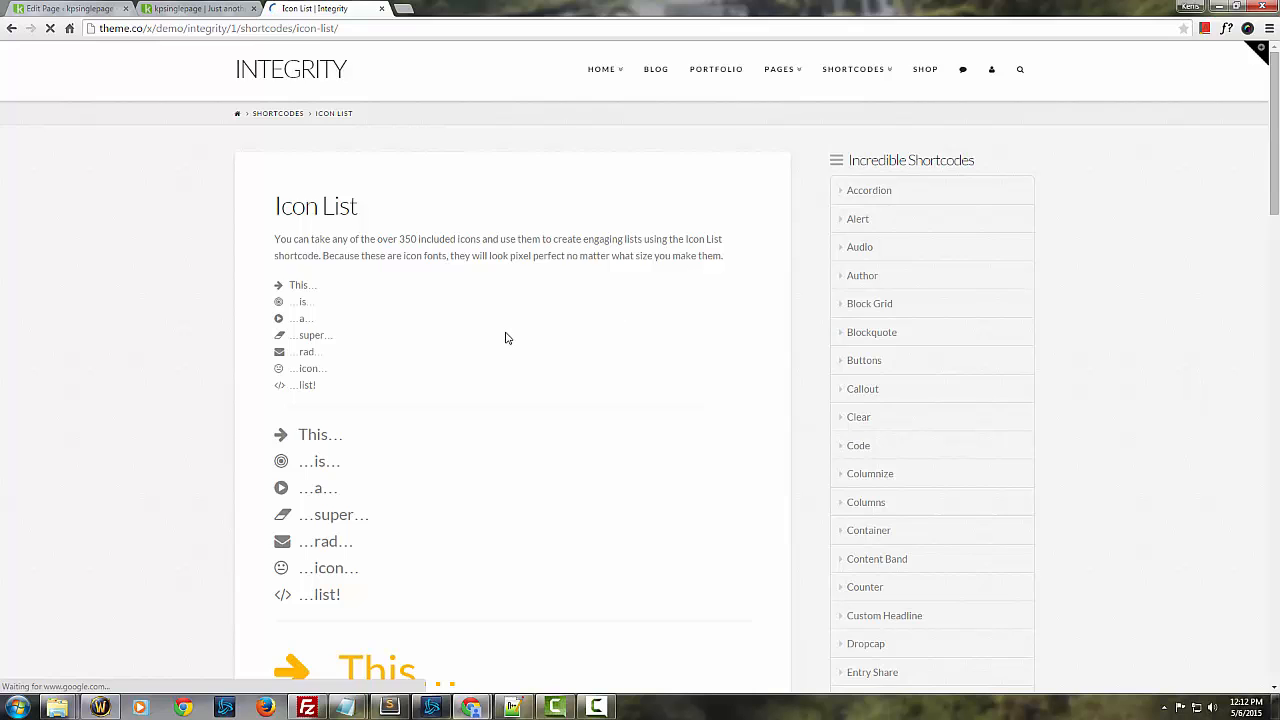
pyautogui.scroll(-2, 506, 337)
pyautogui.scroll(-10, 506, 337)
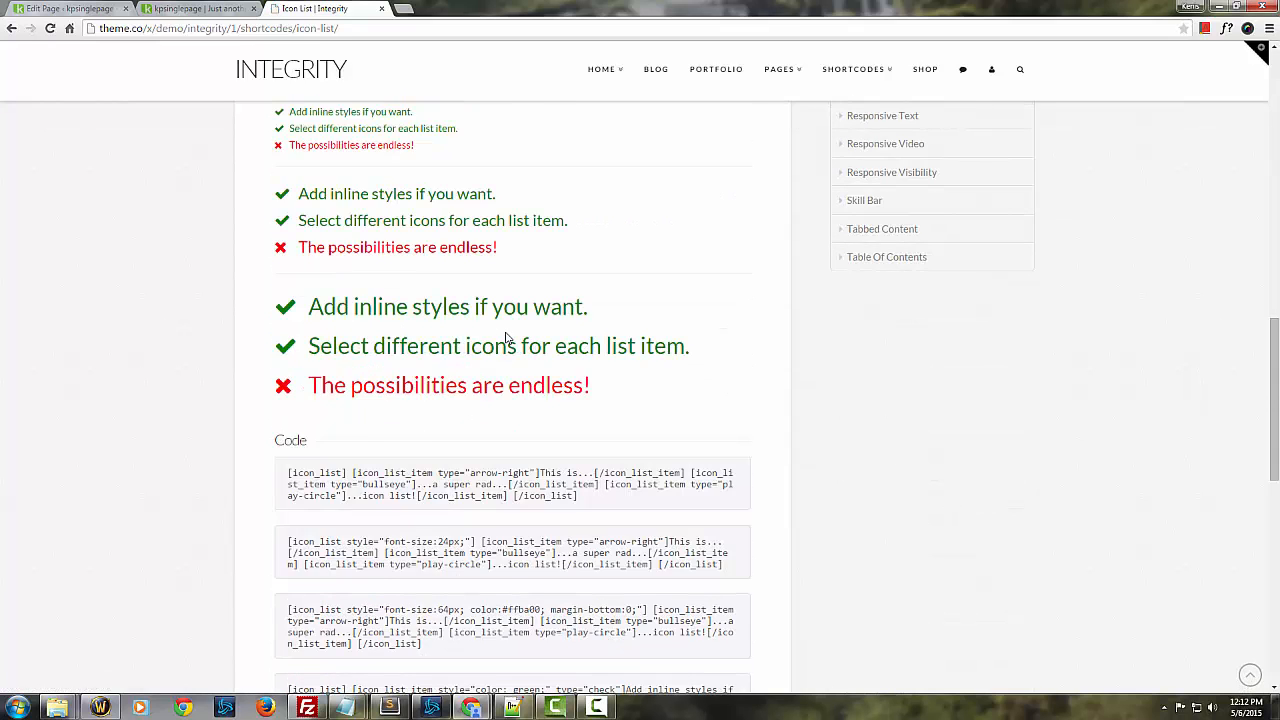
pyautogui.click(11, 27)
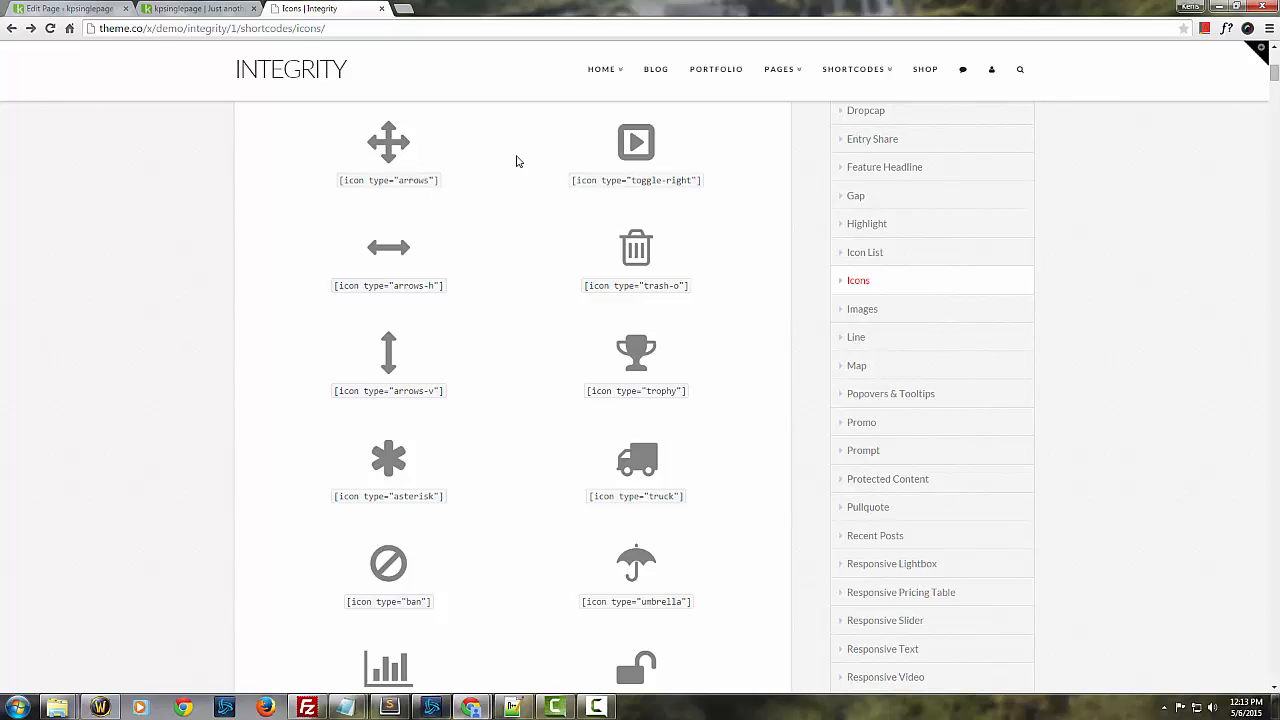
# Step: Look up the camera icon type in the Icons reference and set the feature headline's icon to "camera"
pyautogui.scroll(-1, 624, 416)
pyautogui.scroll(-1, 625, 413)
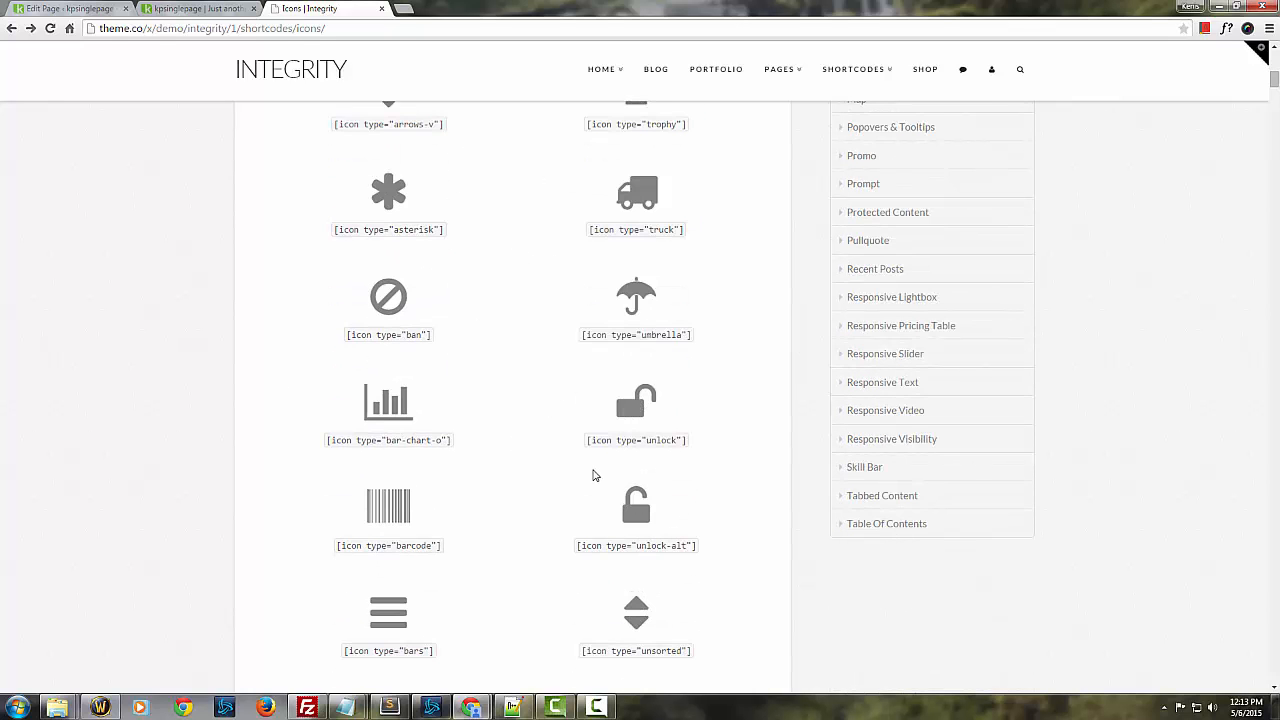
pyautogui.scroll(-5, 594, 470)
pyautogui.scroll(-3, 594, 470)
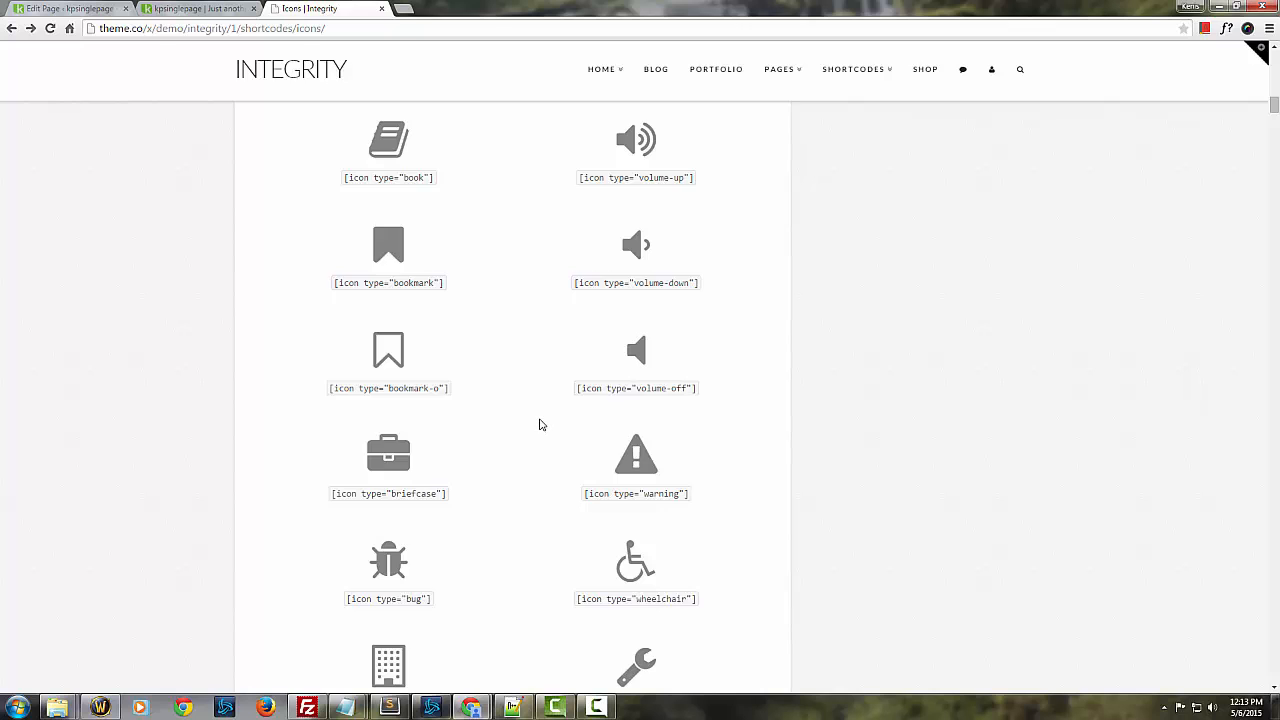
pyautogui.scroll(-2, 539, 424)
pyautogui.scroll(-3, 539, 424)
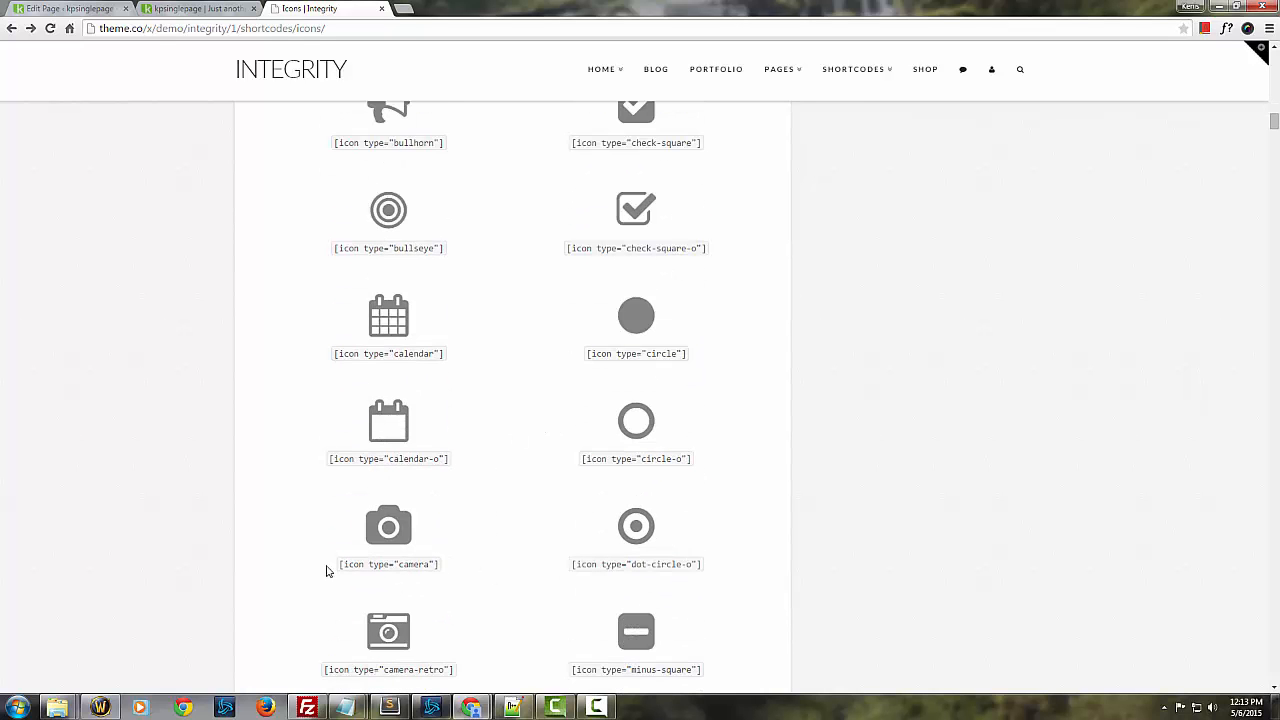
pyautogui.click(60, 9)
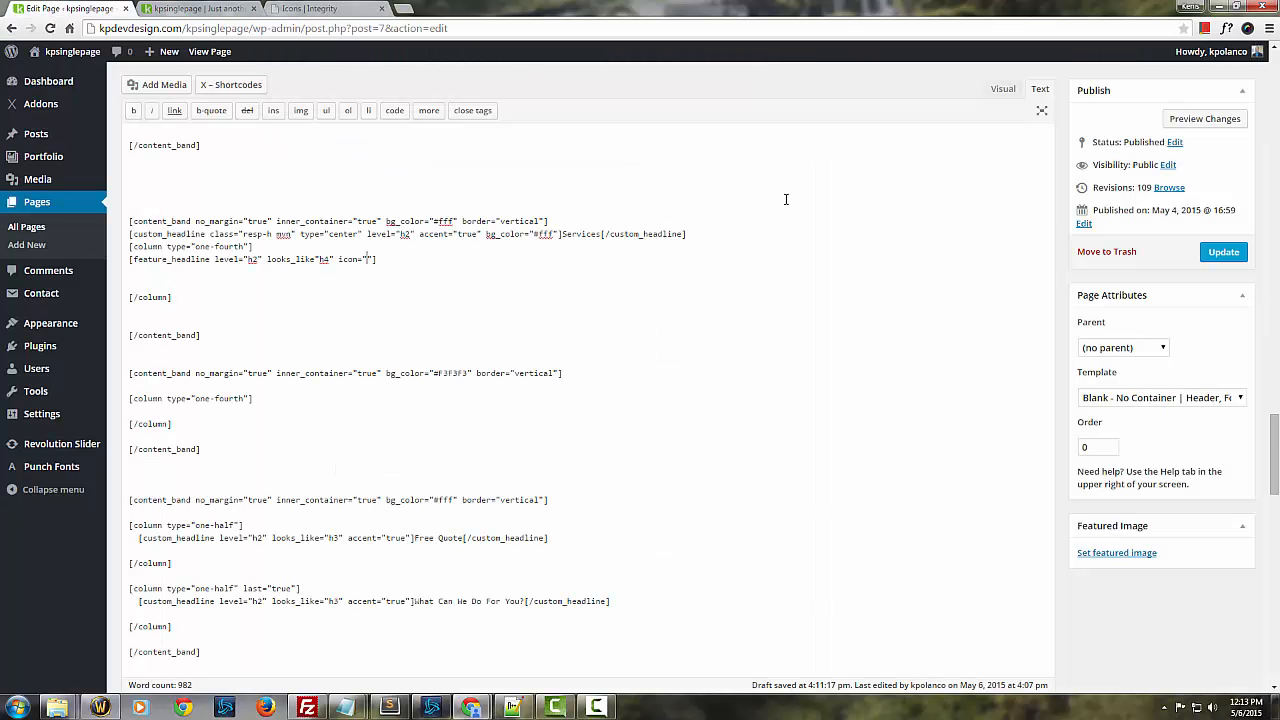
pyautogui.write('camera')
# Step: Add a second bracketed tag after the camera feature headline, reusing the name feature_headline copied from the opening tag
pyautogui.click(420, 259)
pyautogui.write('[]')
pyautogui.press('Left')
pyautogui.hotkey('shift', 'Up')
pyautogui.hotkey('shift', 'Down')
pyautogui.hotkey('ctrl', 'shift', 'Left')
pyautogui.hotkey('ctrl', 'c')
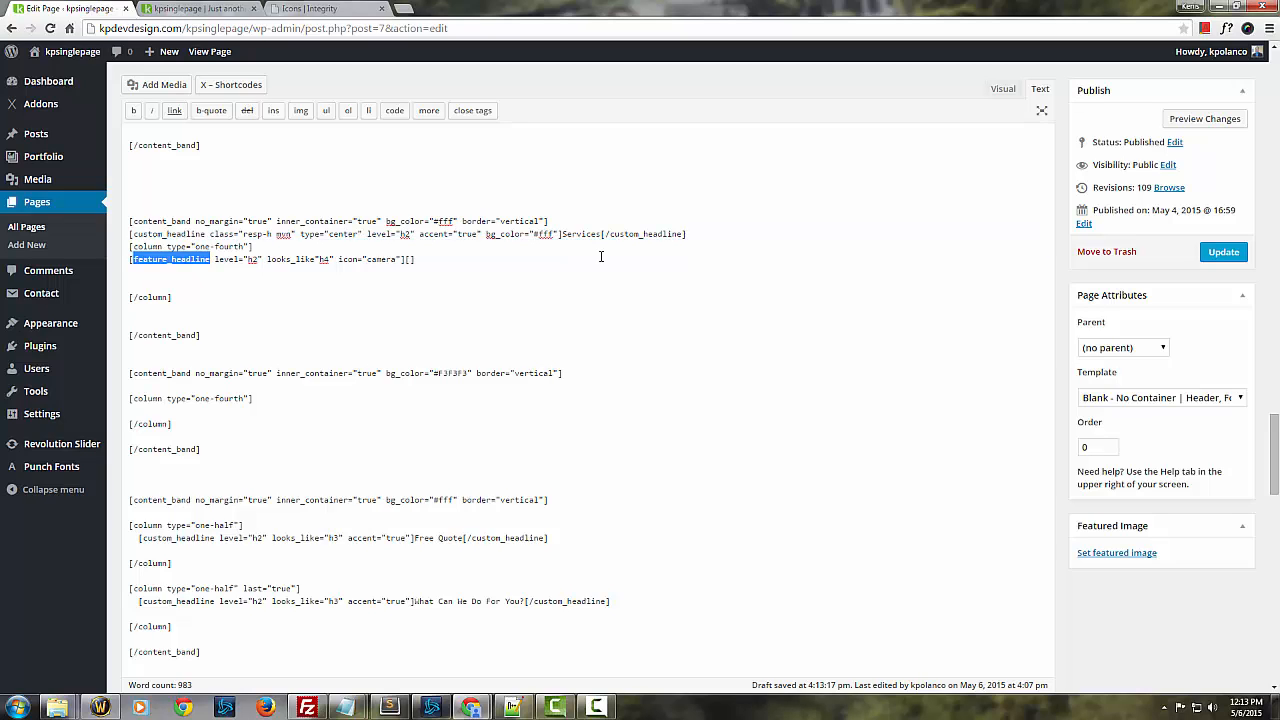
pyautogui.press('End')
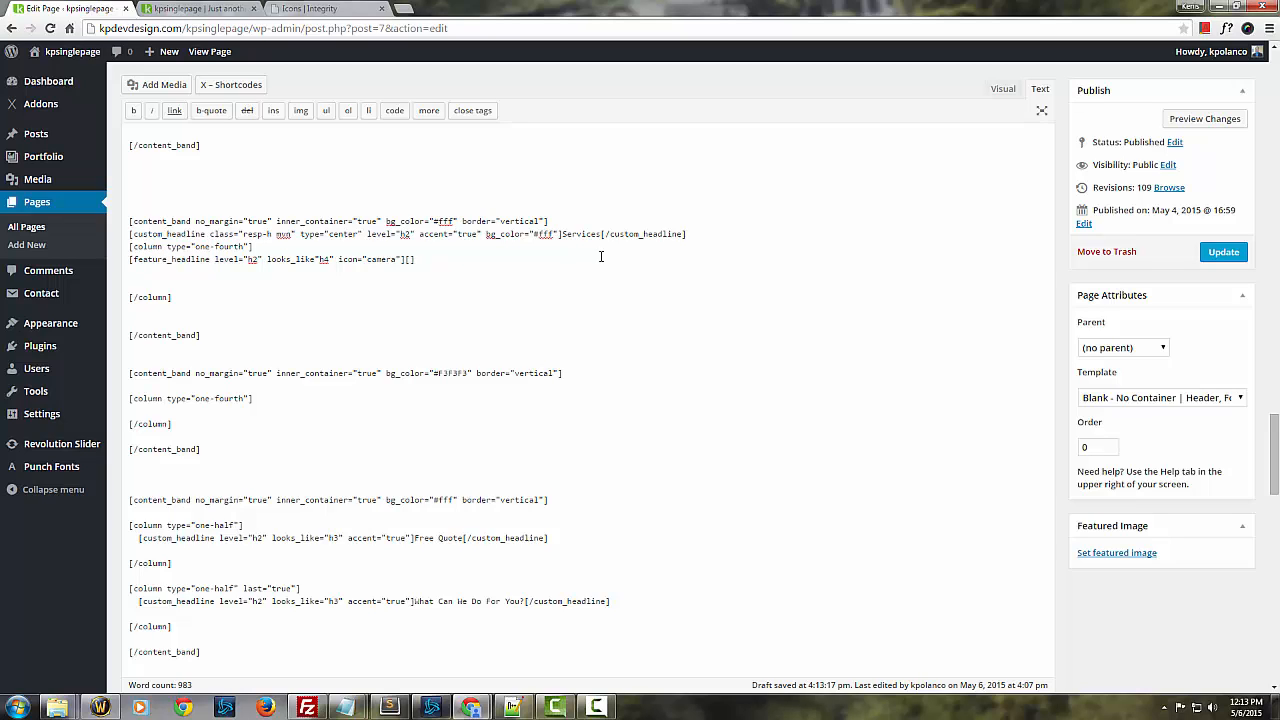
pyautogui.press('Left')
pyautogui.hotkey('ctrl', 'v')
# Step: Add a <p> paragraph below the feature headline containing the "Lorem ipsum dolor sit amet" sample text from the site_lorem_info file
pyautogui.press('Return')
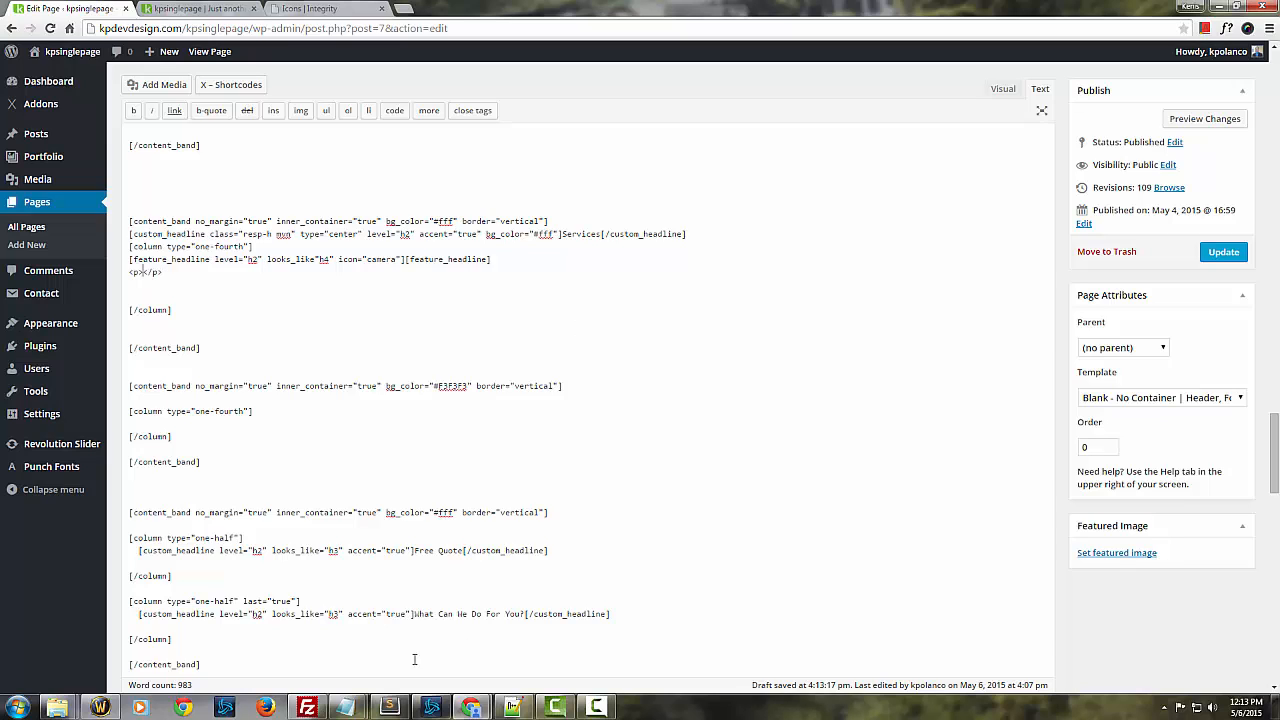
pyautogui.moveTo(347, 707)
pyautogui.click(276, 625)
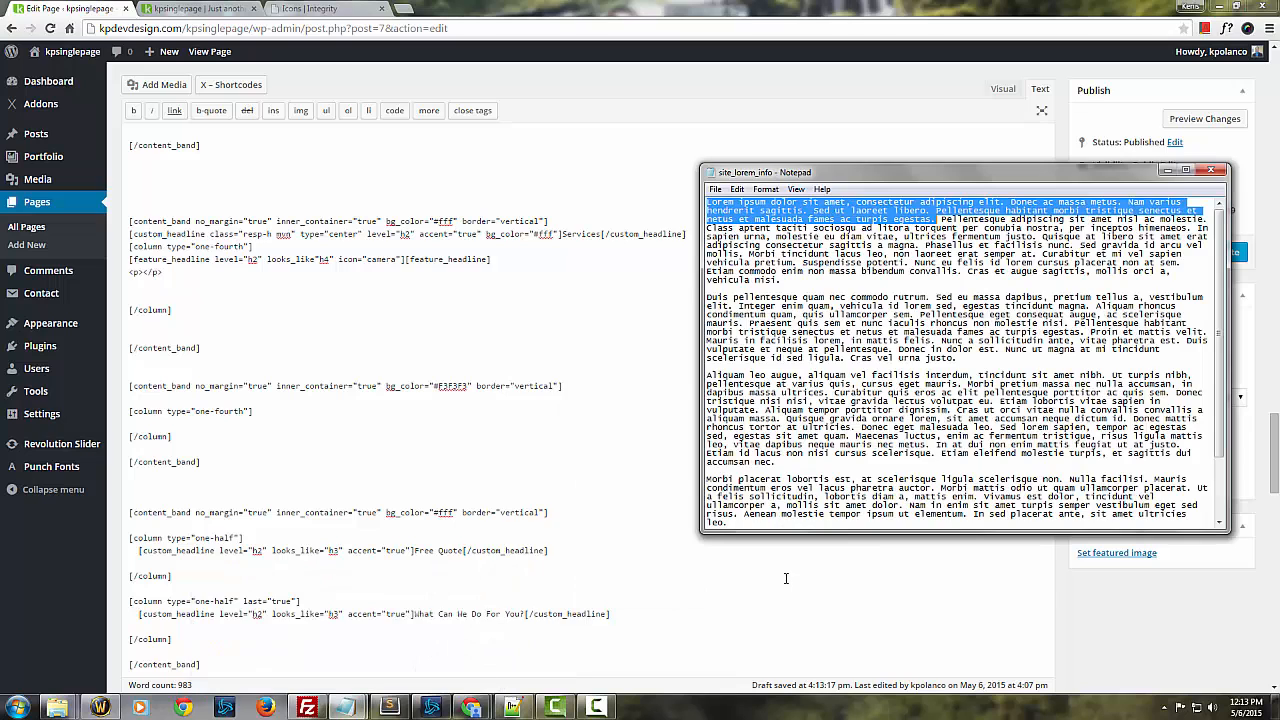
pyautogui.click(585, 147)
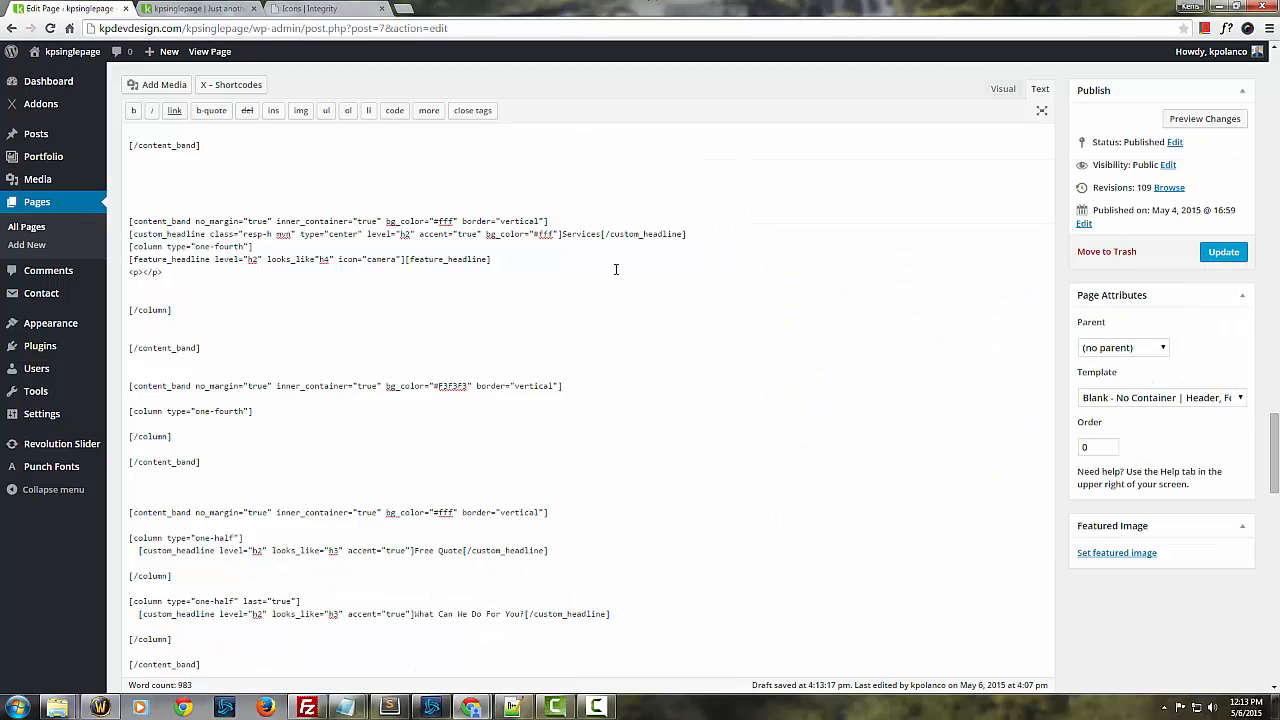
pyautogui.write('Lorem ipsum dolor sit amet, consectetur adipiscing elit. Donec ac massa metus. Nam varius hendrerit sagittis. Sed ut laoreet libero. Pellentesque habitant morbi tristique senectus et netus et malesuada fames ac turpis egestas.')
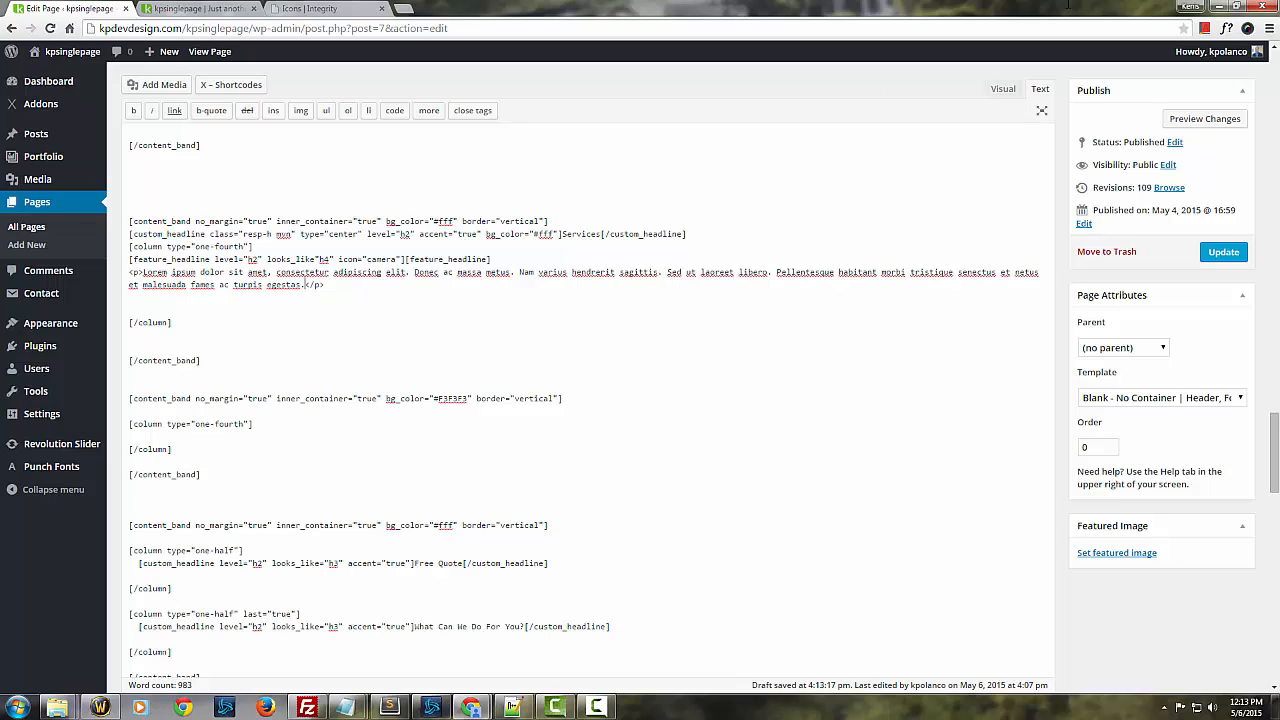
# Step: Update the page and check the new camera column in the Services section of the site preview
pyautogui.click(1214, 252)
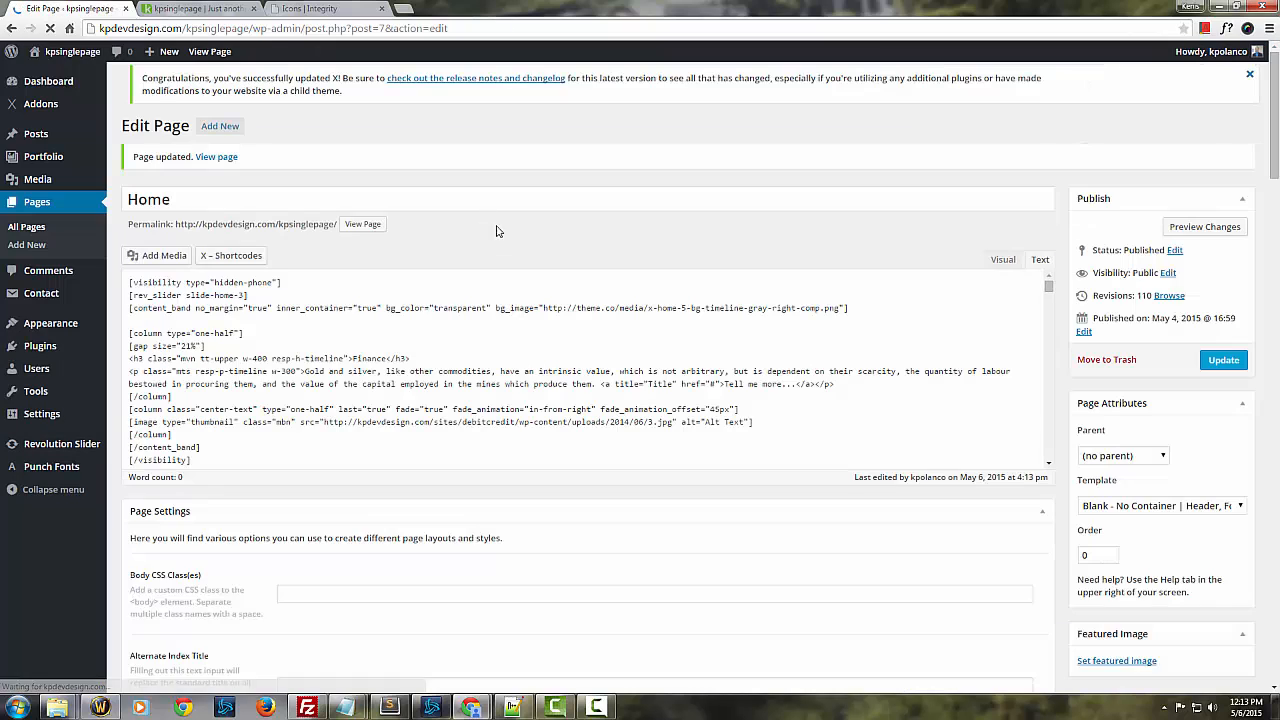
pyautogui.click(1206, 236)
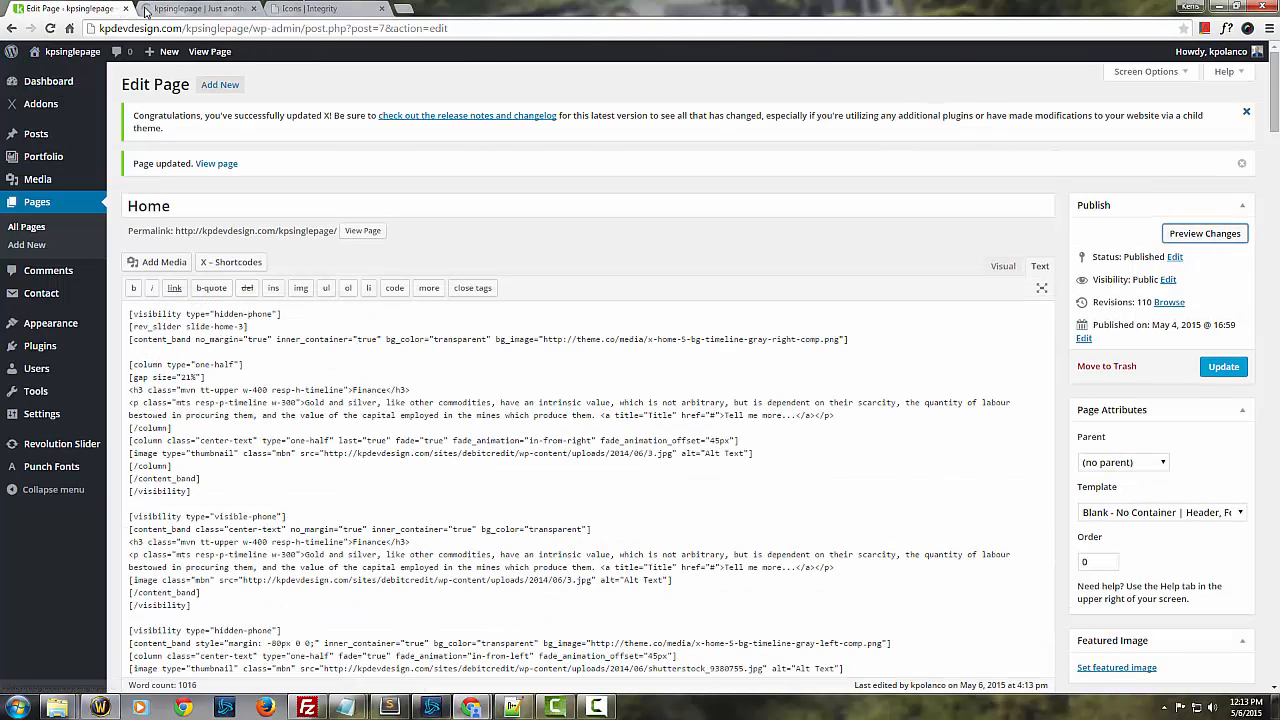
pyautogui.click(200, 9)
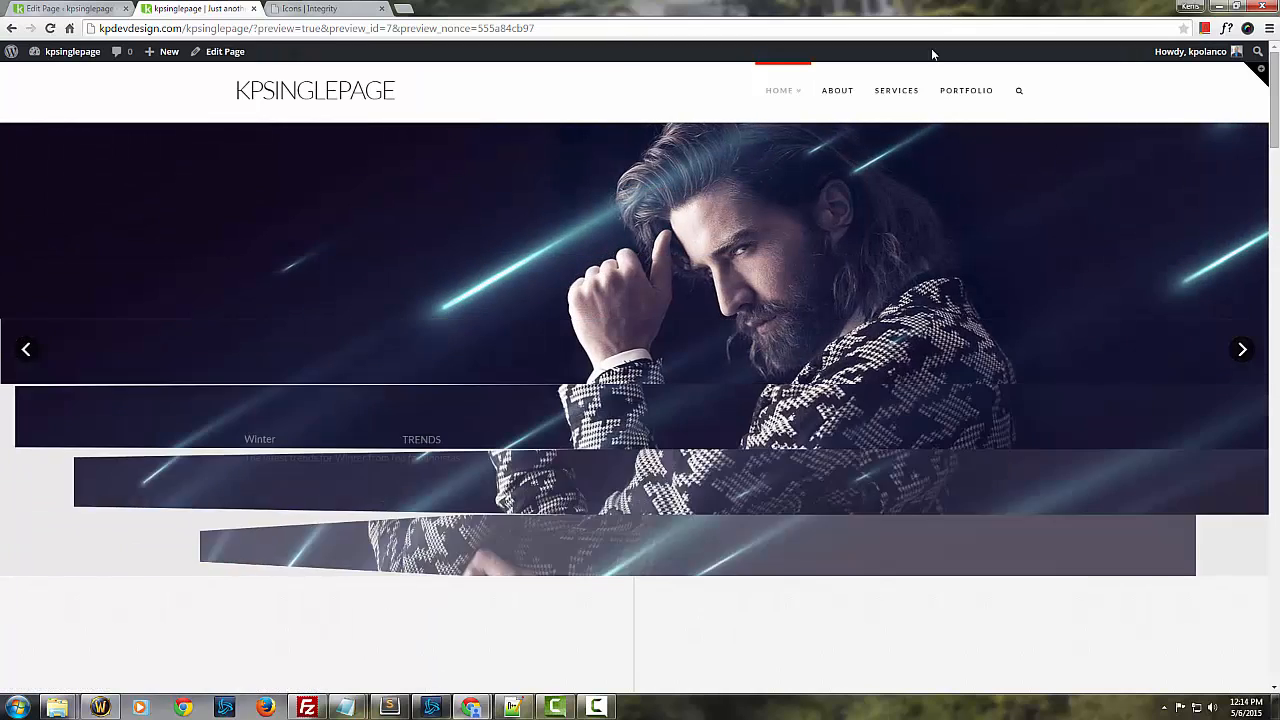
pyautogui.scroll(-10, 860, 417)
pyautogui.scroll(-8, 860, 417)
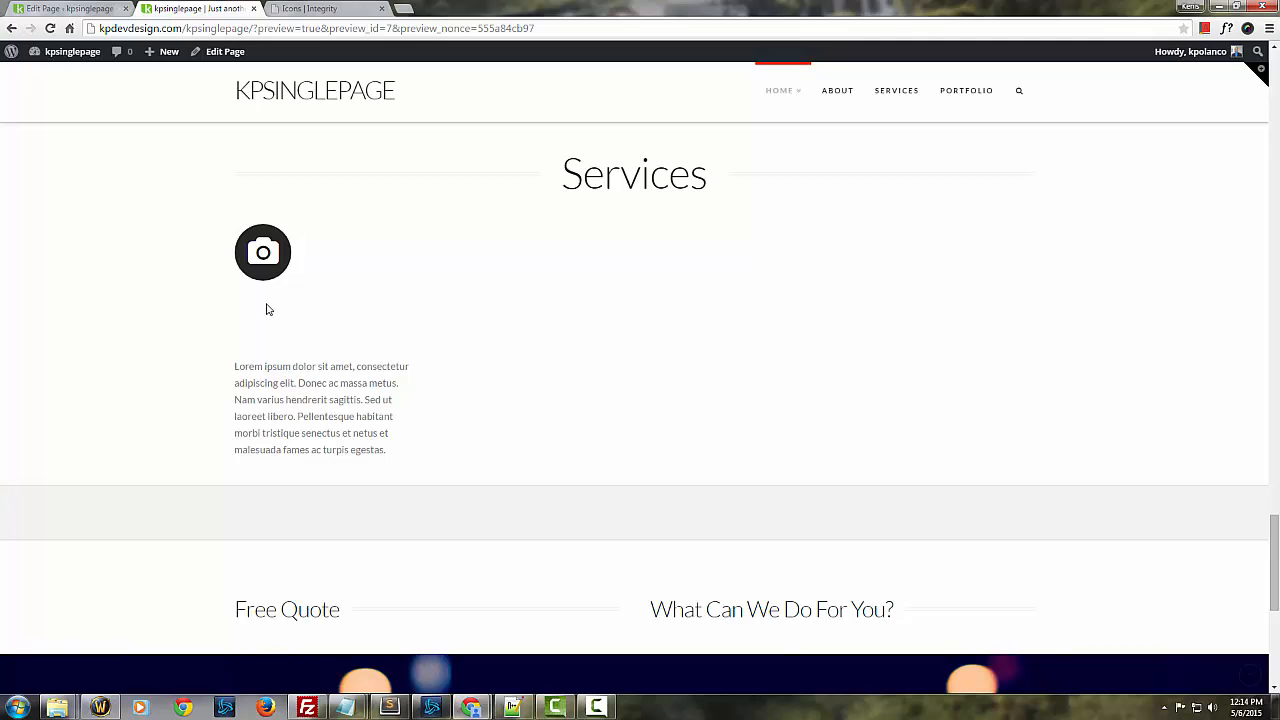
pyautogui.press('F5')
# Step: Find the Services code by searching for "serv" and add the missing slash to the feature headline's closing tag
pyautogui.hotkey('ctrl', 'pageup')
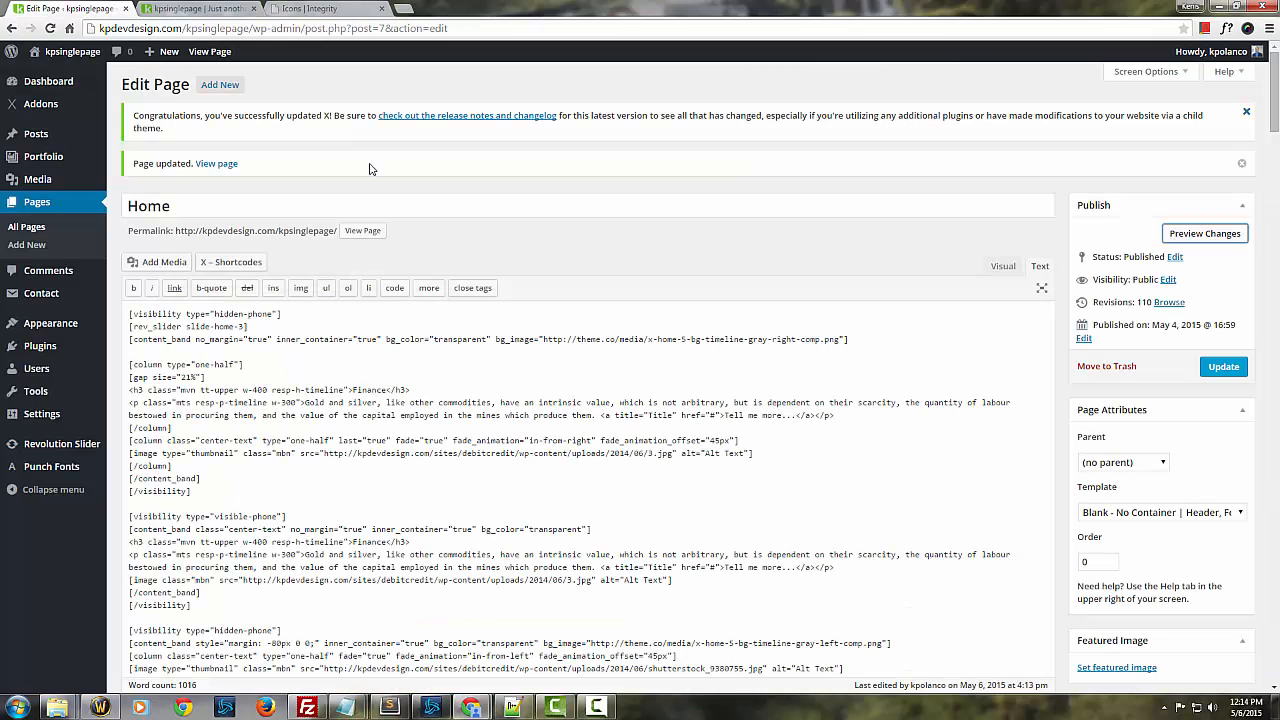
pyautogui.click(480, 351)
pyautogui.hotkey('ctrl', 'f')
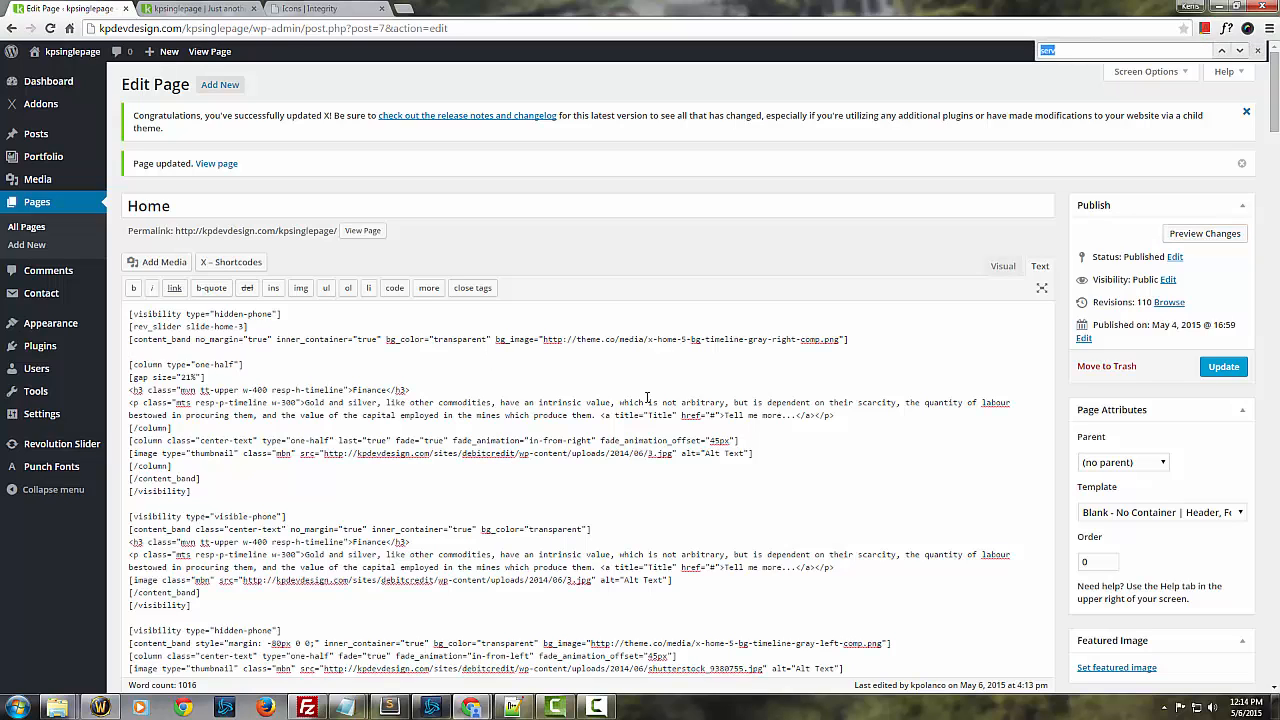
pyautogui.press('Return')
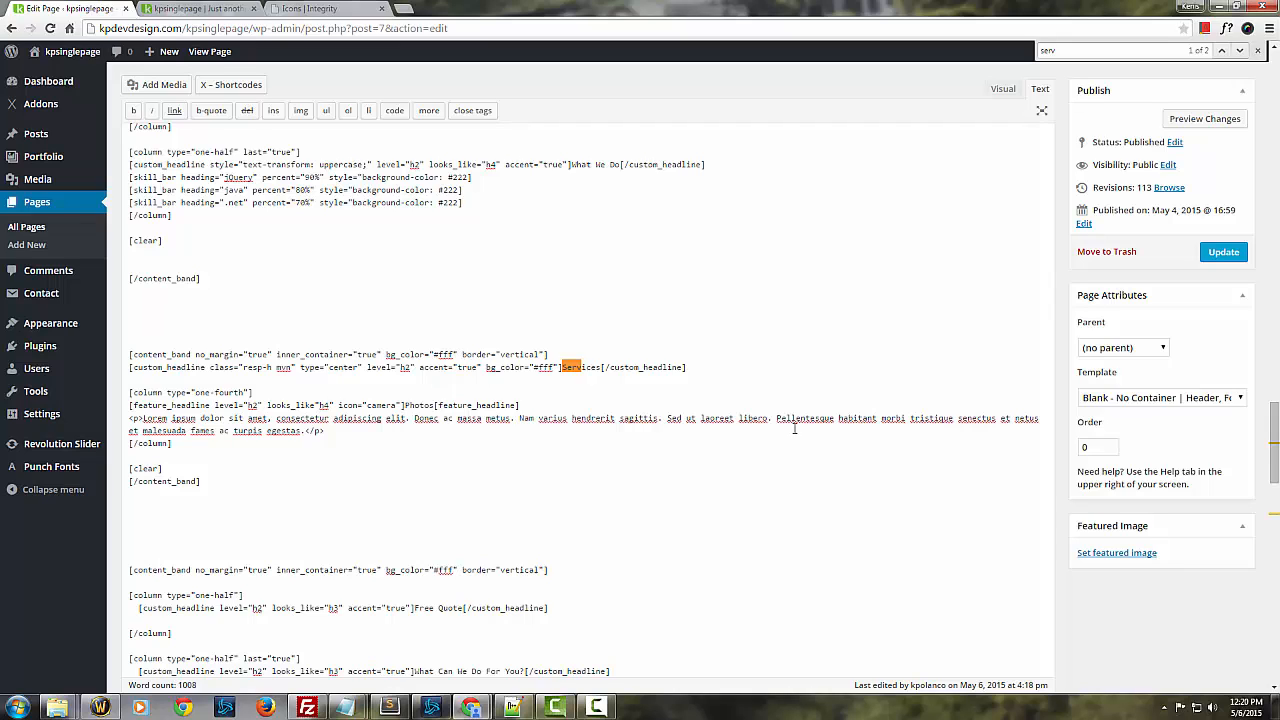
pyautogui.write('/')
# Step: Update the page with the corrected closing tag and bring up its refreshed preview
pyautogui.click(1228, 255)
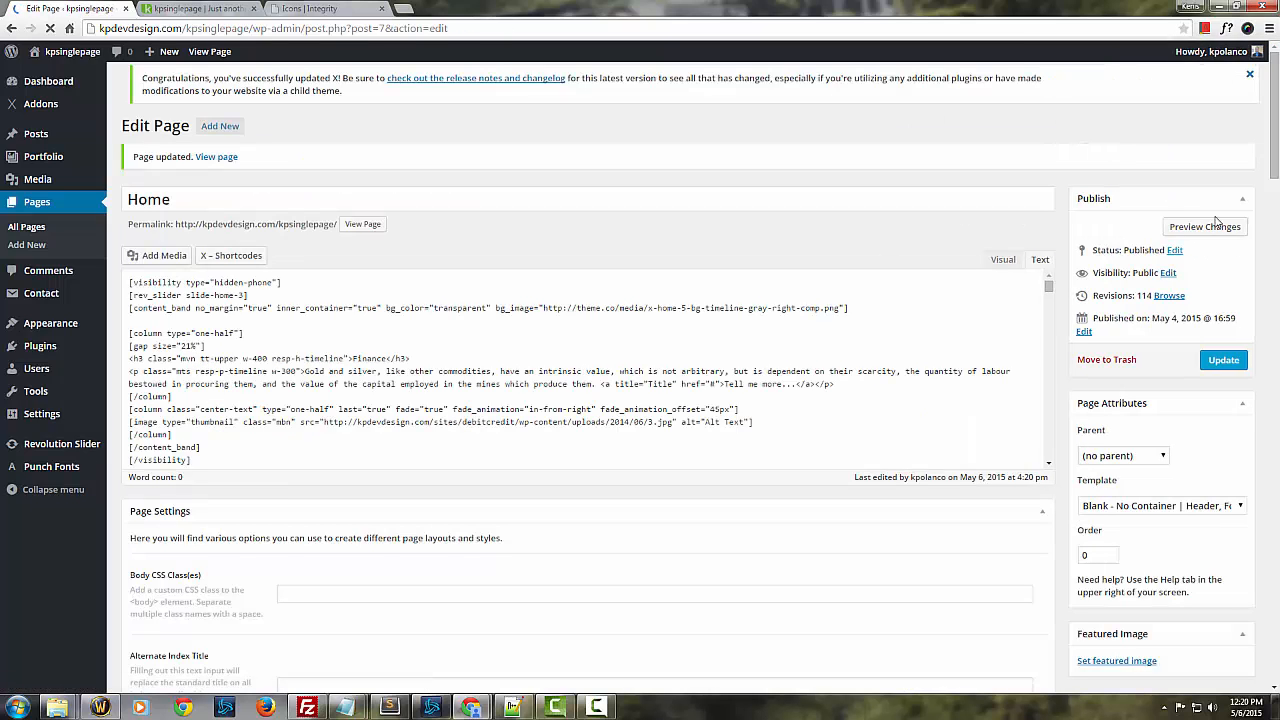
pyautogui.click(1215, 230)
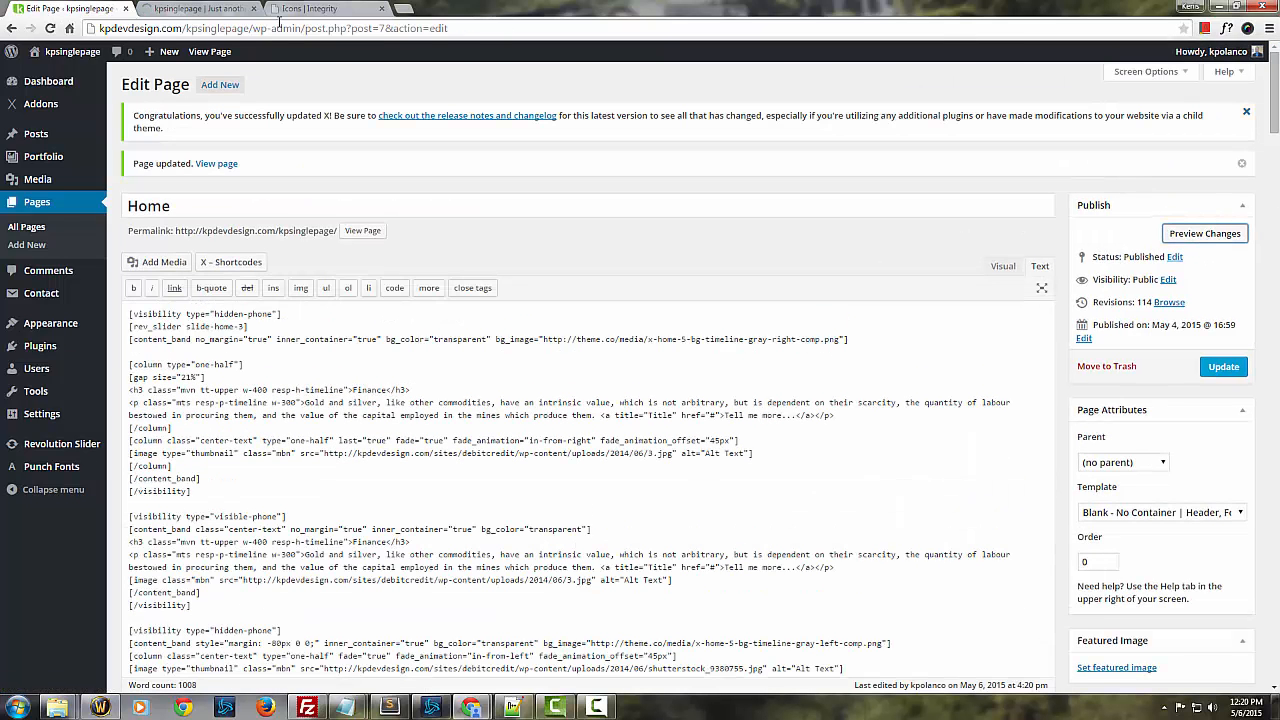
pyautogui.click(205, 10)
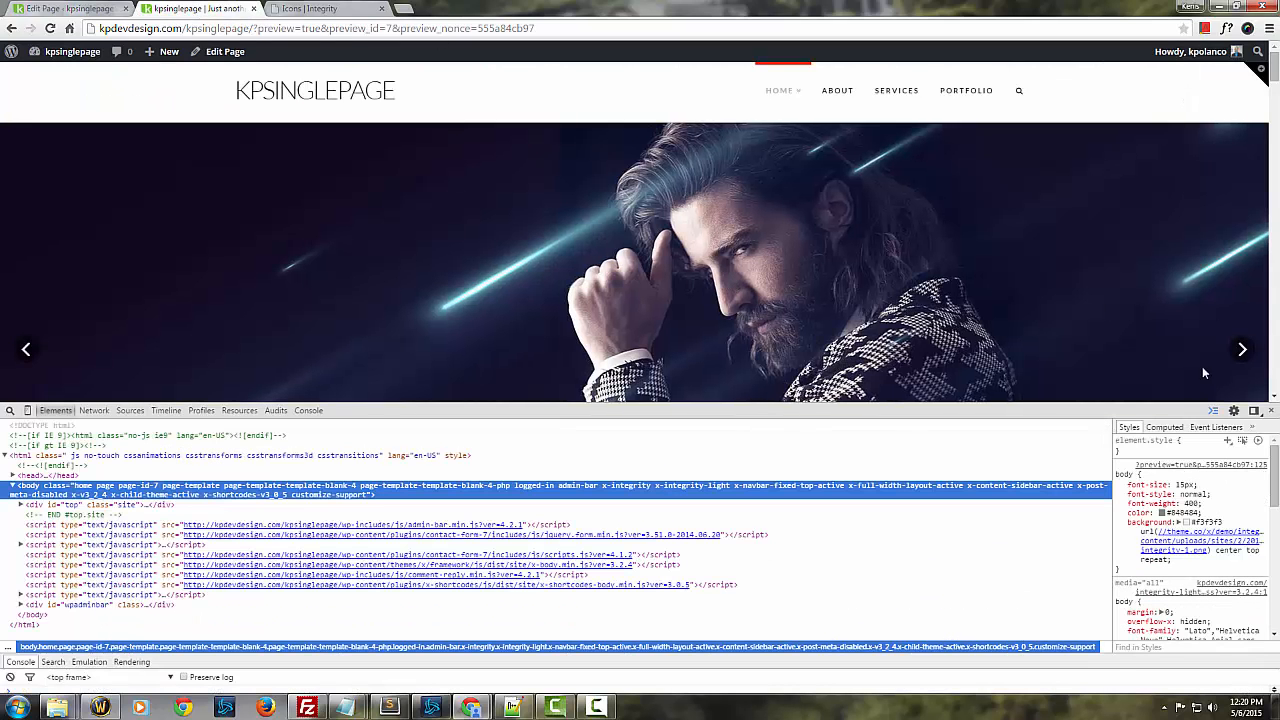
# Step: Check the camera column in the Services section of the refreshed preview and return to the page editor
pyautogui.click(888, 88)
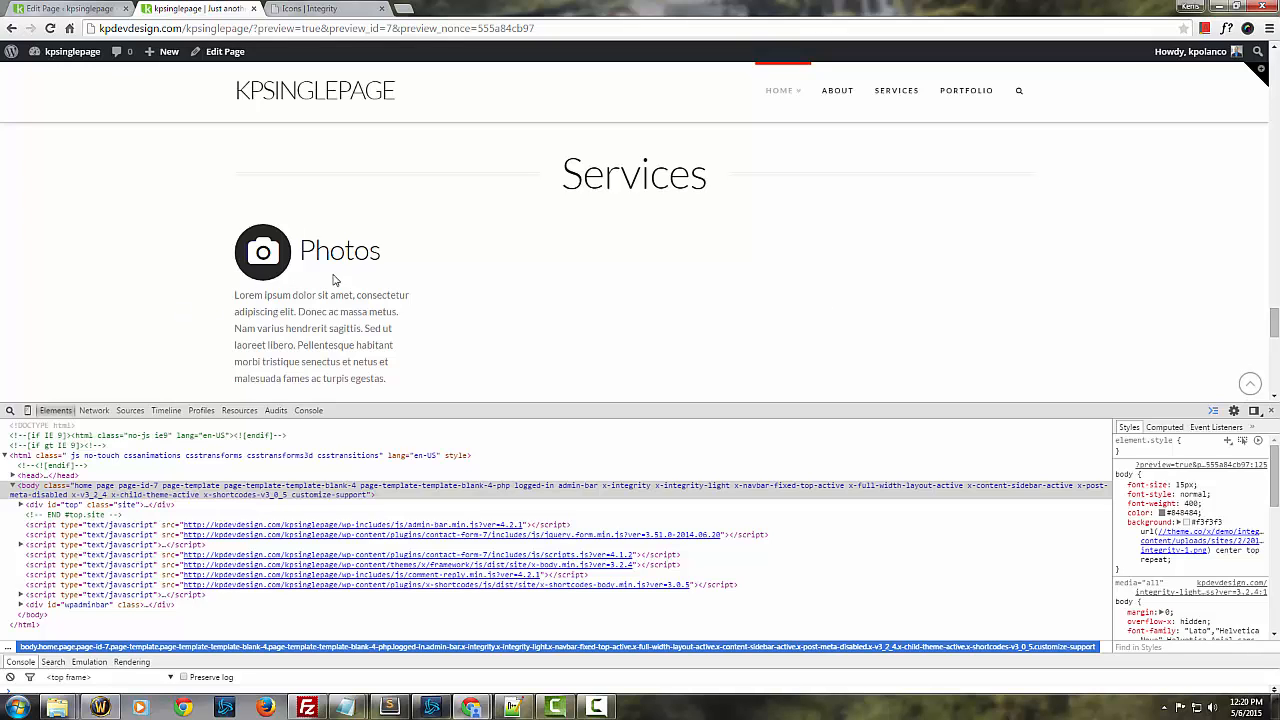
pyautogui.press('F5')
pyautogui.click(95, 8)
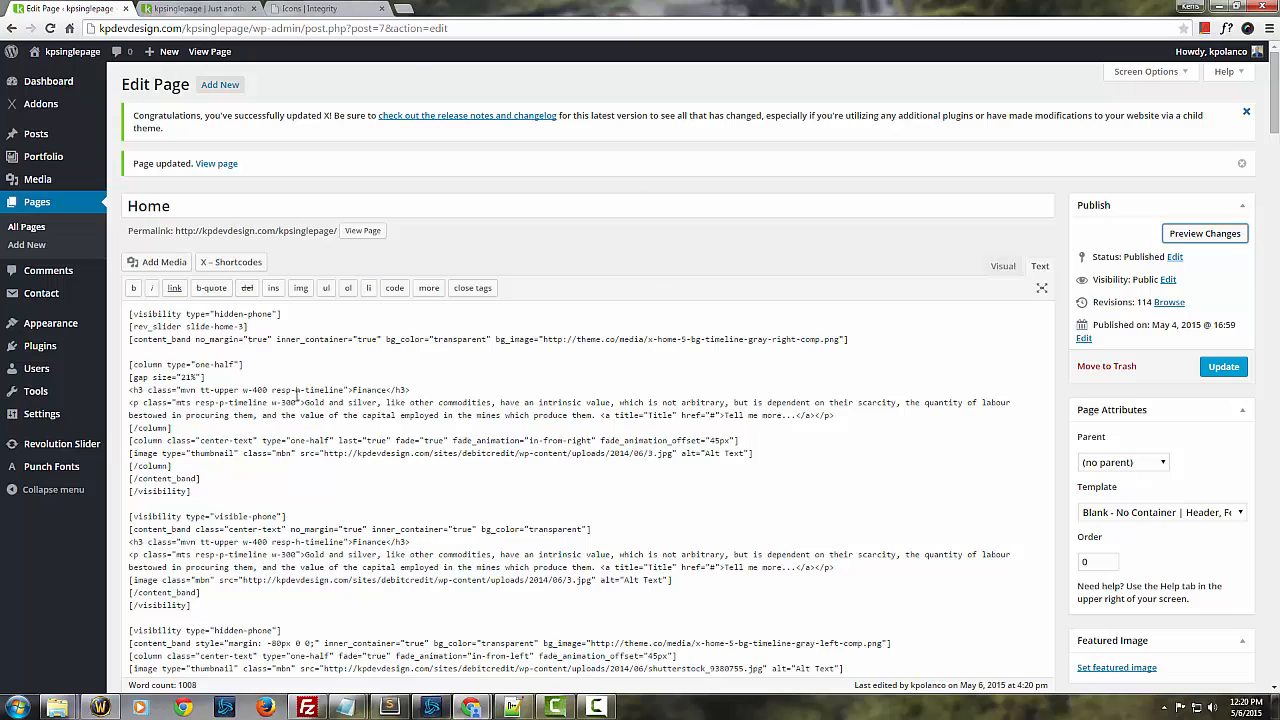
# Step: Find the Services code and duplicate the whole one-fourth Photos column directly below the original, separated by a blank line
pyautogui.click(329, 402)
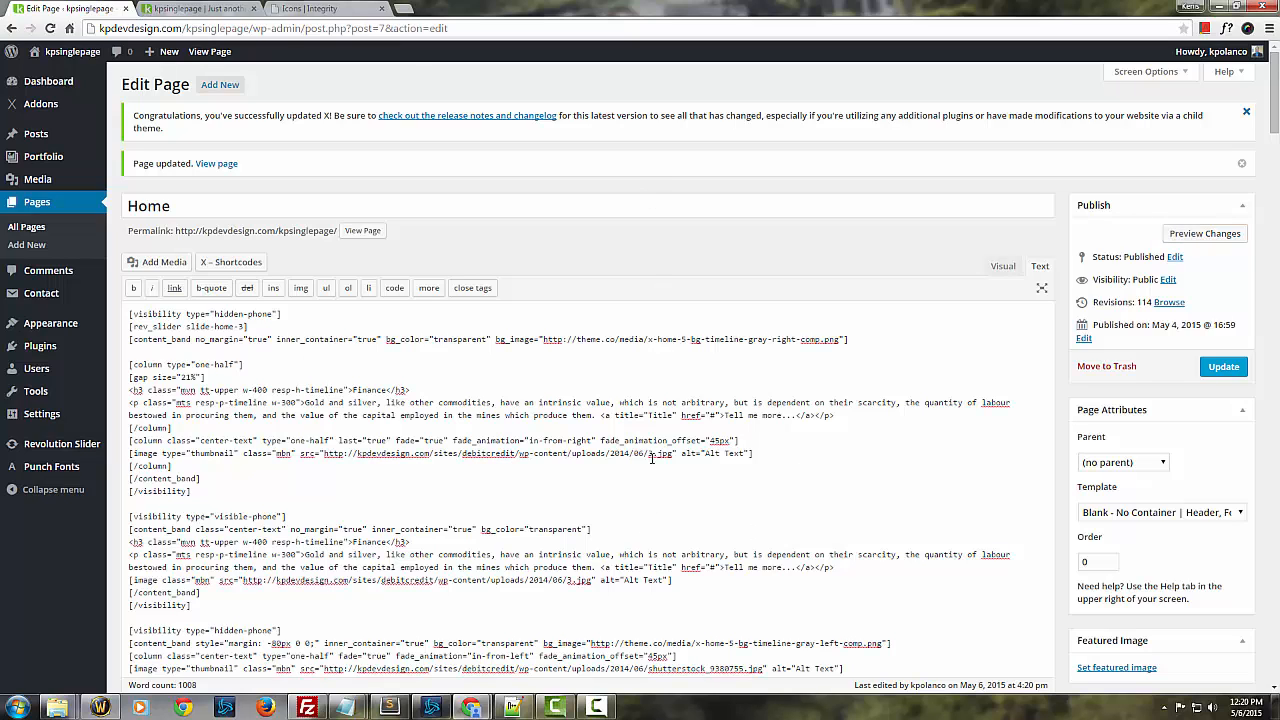
pyautogui.hotkey('ctrl', 'f')
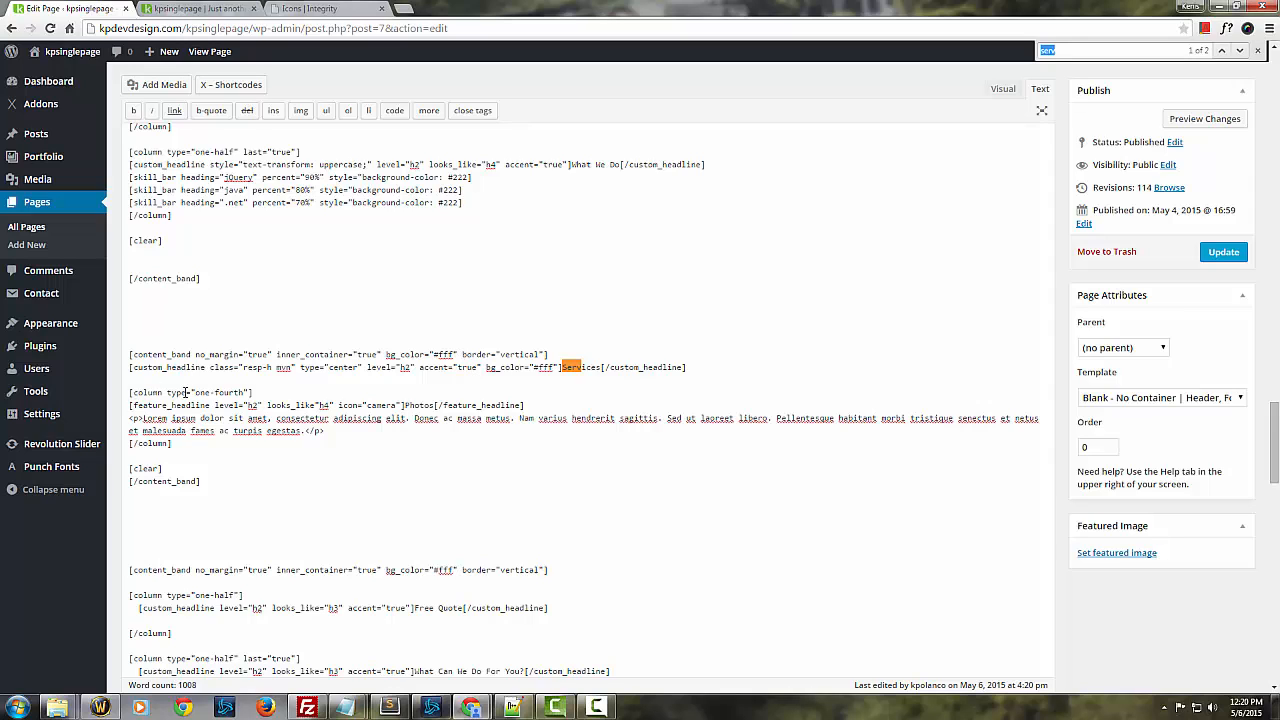
pyautogui.moveTo(131, 393); pyautogui.dragTo(222, 442)
pyautogui.hotkey('ctrl', 'c')
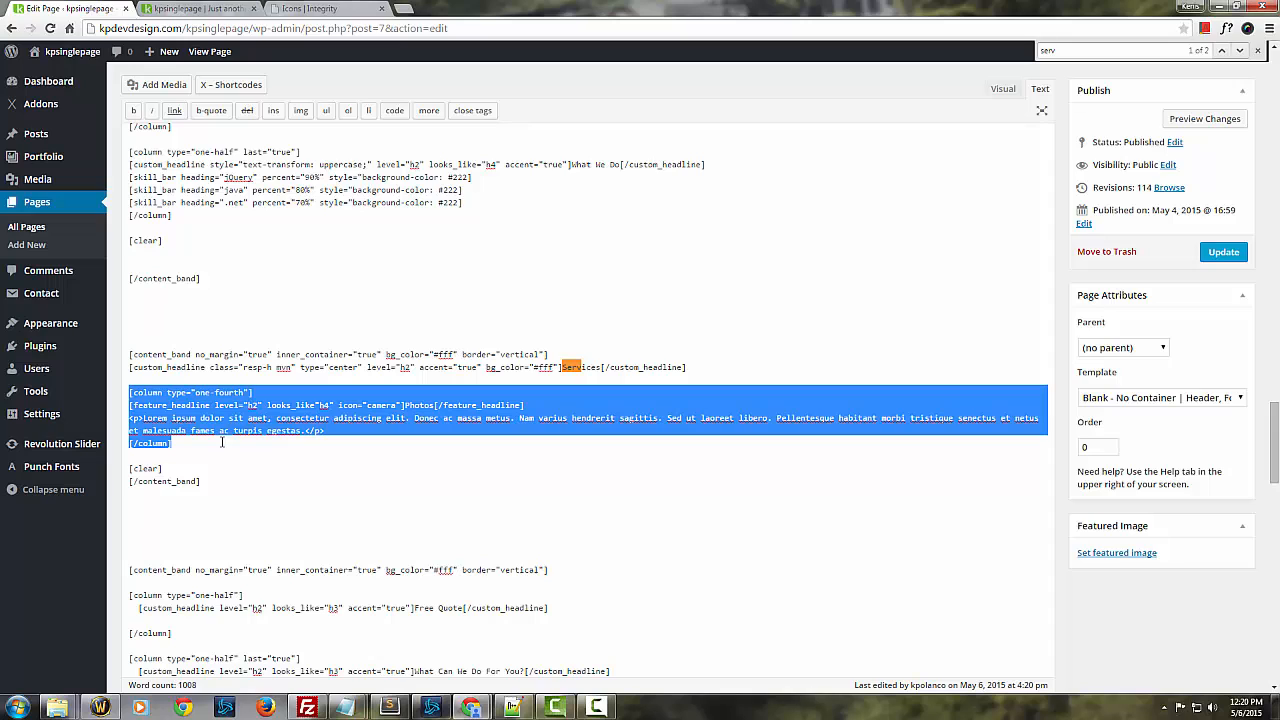
pyautogui.click(222, 442)
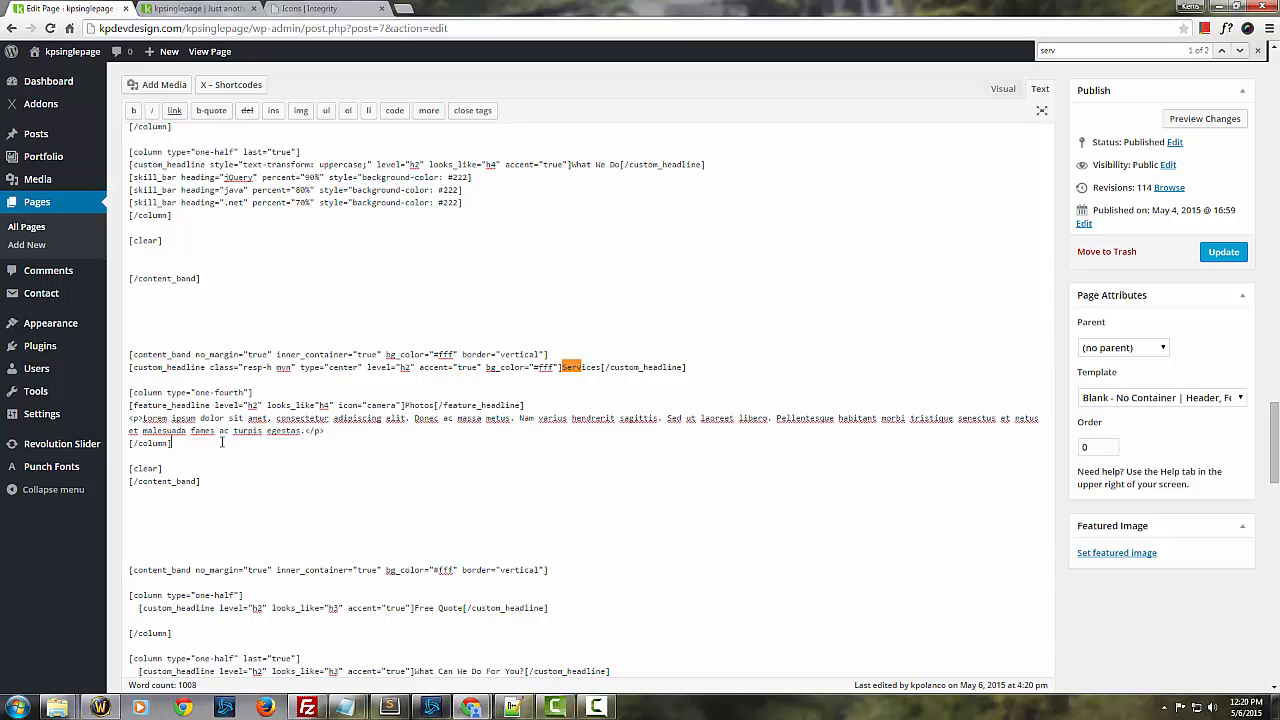
pyautogui.press('Return')
pyautogui.press('Return')
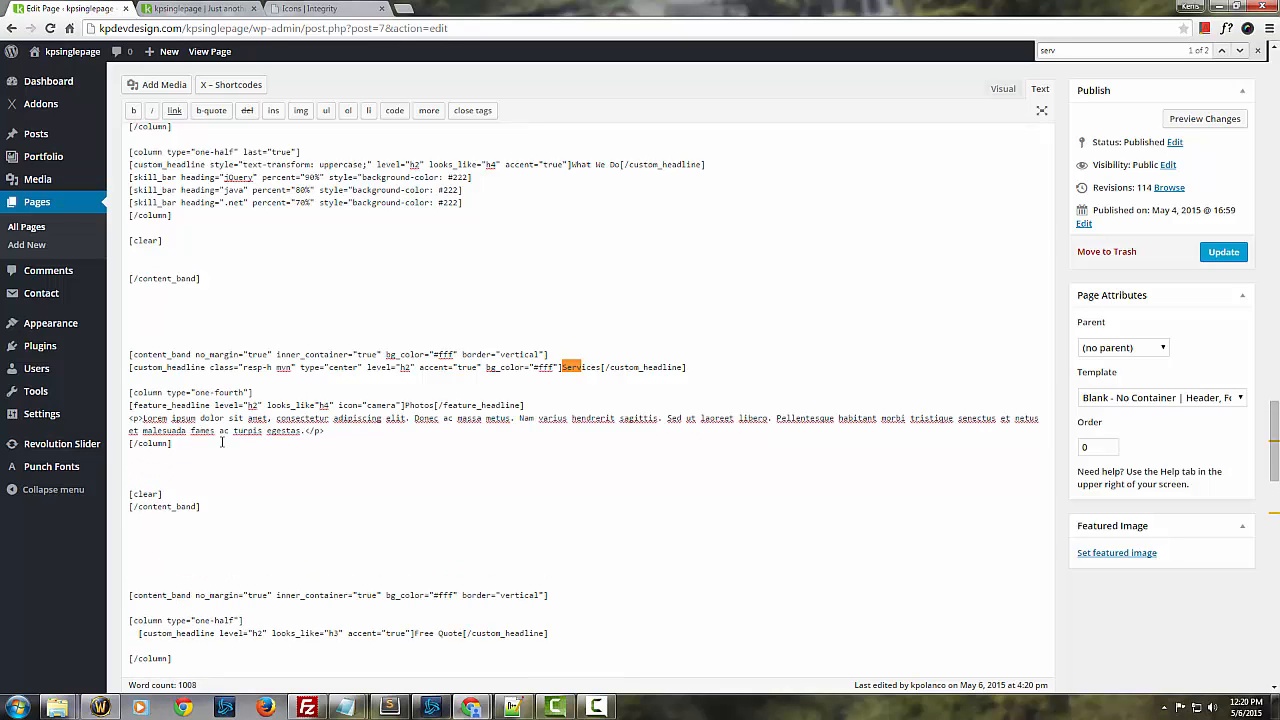
pyautogui.hotkey('ctrl', 'v')
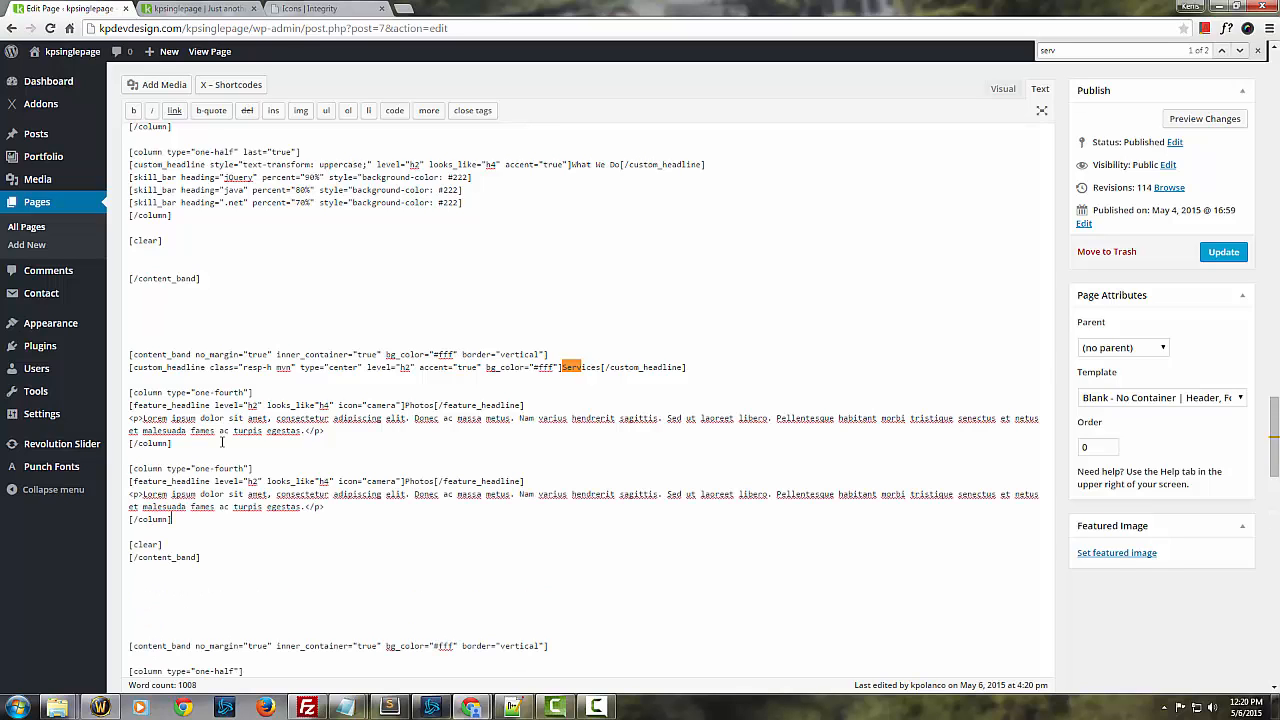
# Step: Add two more copies of the one-fourth Photos column before the [clear] shortcode, making four columns in total
pyautogui.press('Return')
pyautogui.press('Return')
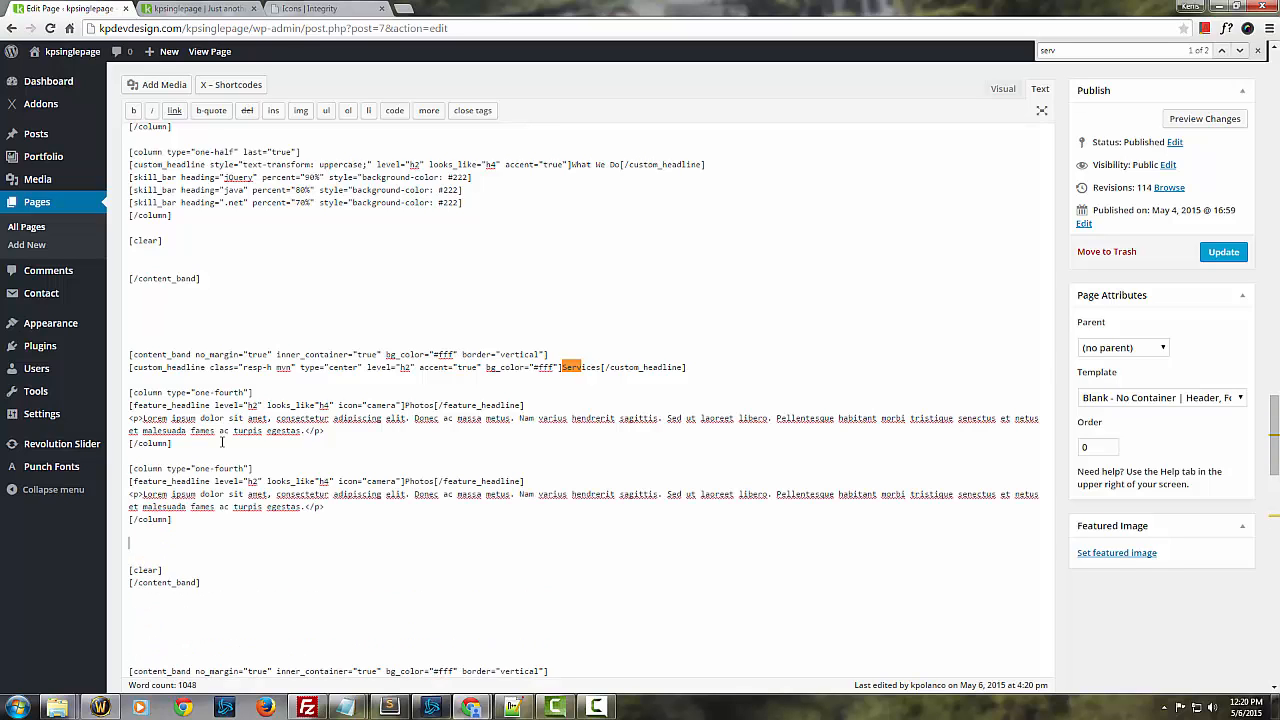
pyautogui.write('[column type="one-fourth"] [feature_headline level="h3" looks_like="h4" icon="camera"]Photos[/feature_headline] <p>Lorem ipsum dolor sit amet, consectetur adipiscing elit. Donec ac massa metus. Nam varius hendrerit sagittis. Sed ut laoreet libero. Pellentesque habitant morbi tristique senectus et netus et malesuada fames ac turpis egestas.</p> [/column]')
pyautogui.press('Return')
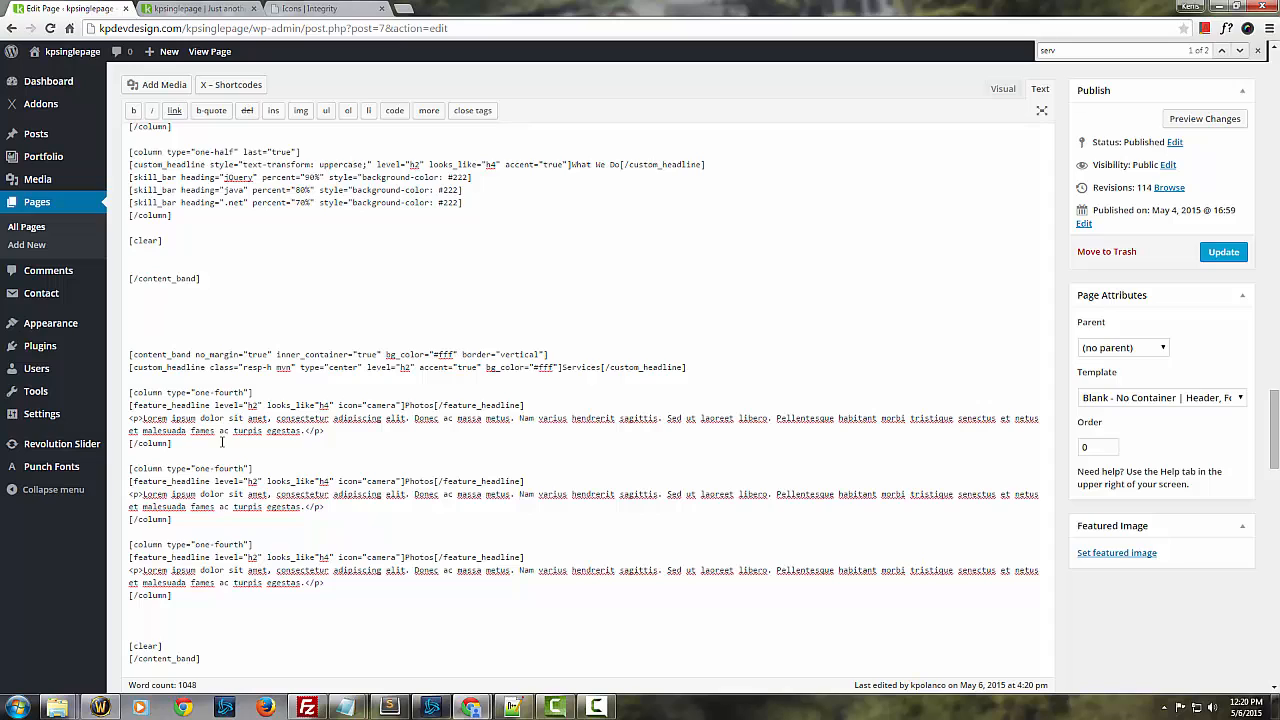
pyautogui.hotkey('ctrl', 'v')
# Step: Update the page with the duplicated columns and bring up the Services section in its preview
pyautogui.click(1223, 251)
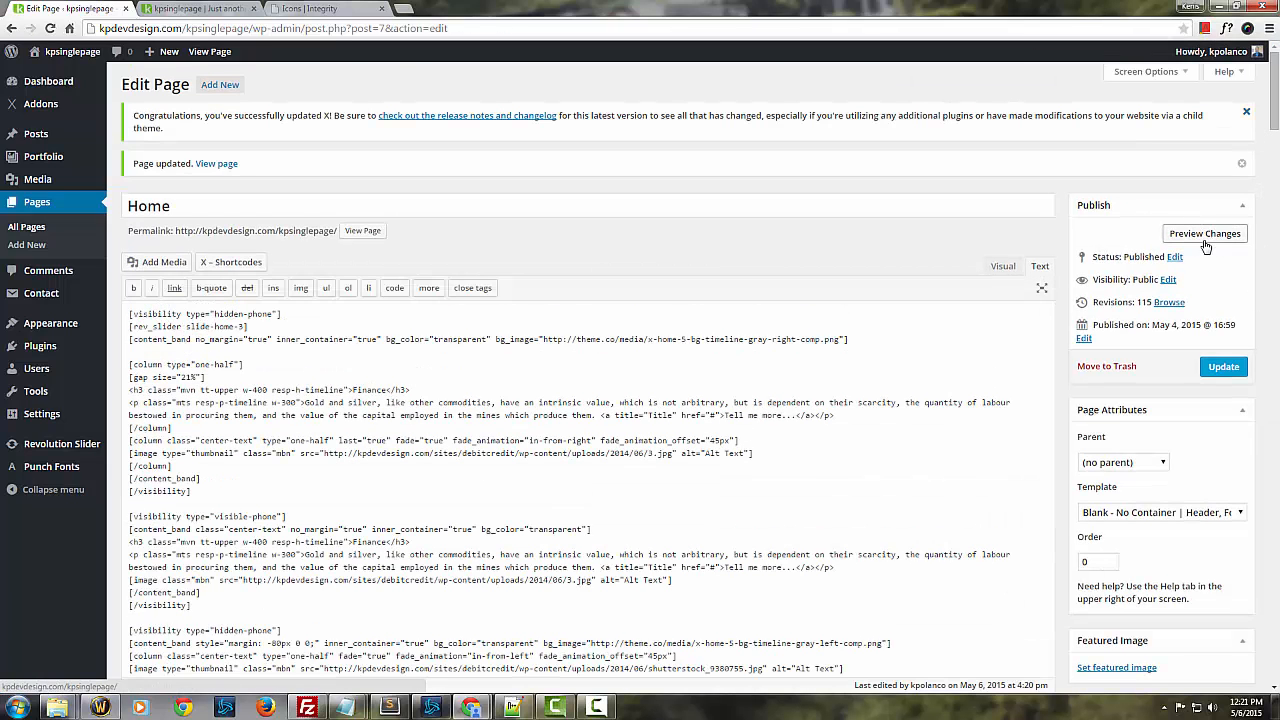
pyautogui.click(1205, 238)
pyautogui.click(200, 8)
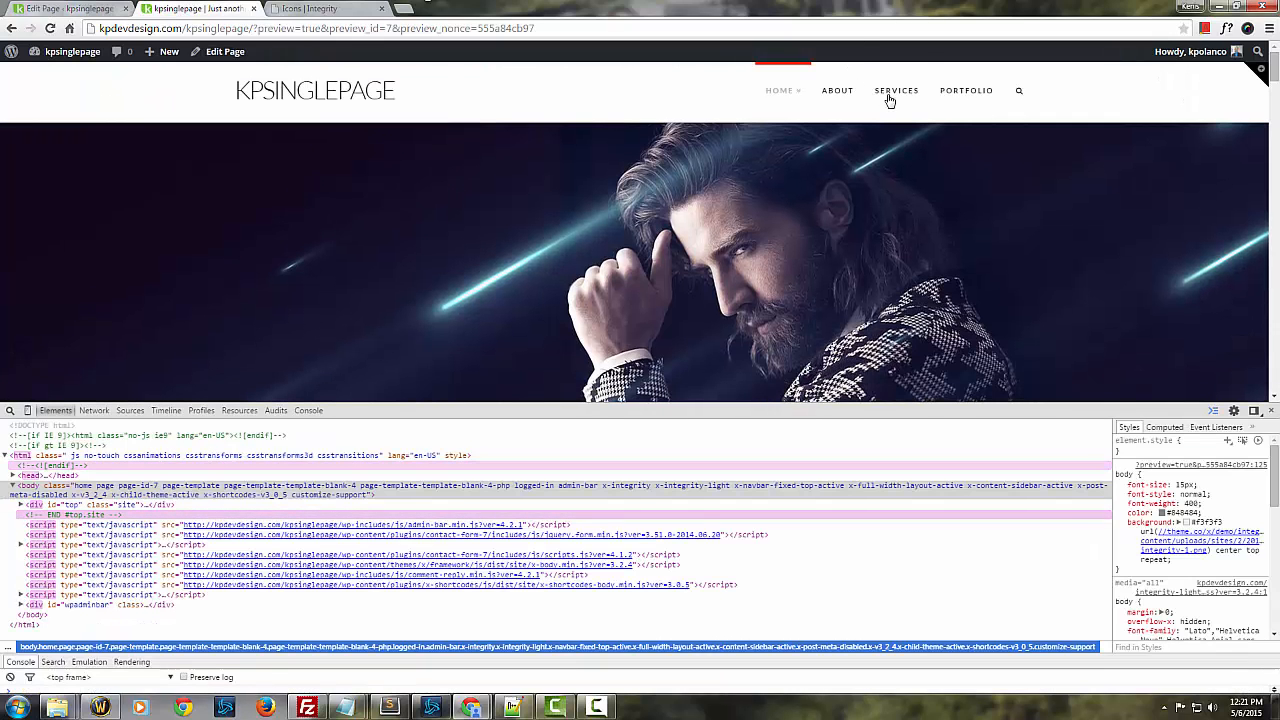
pyautogui.click(889, 96)
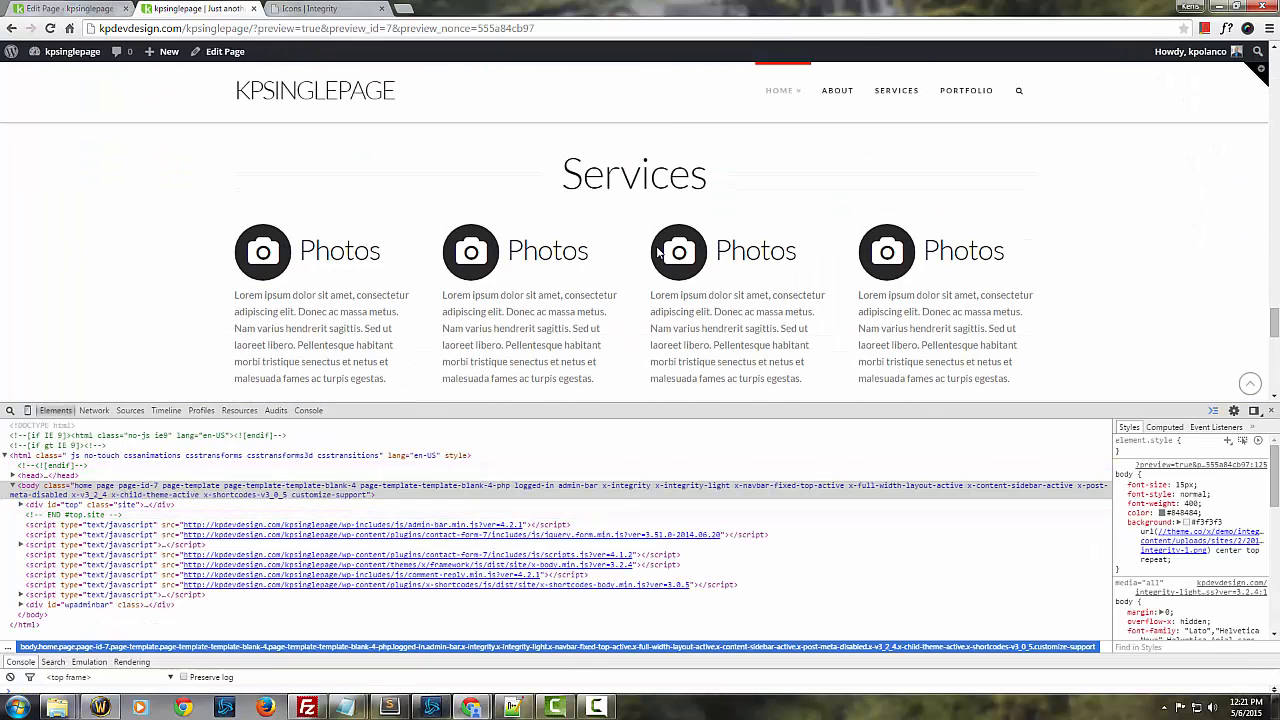
# Step: Close the developer tools and examine the four-column layout of Services against its neighbouring sections
pyautogui.click(1271, 410)
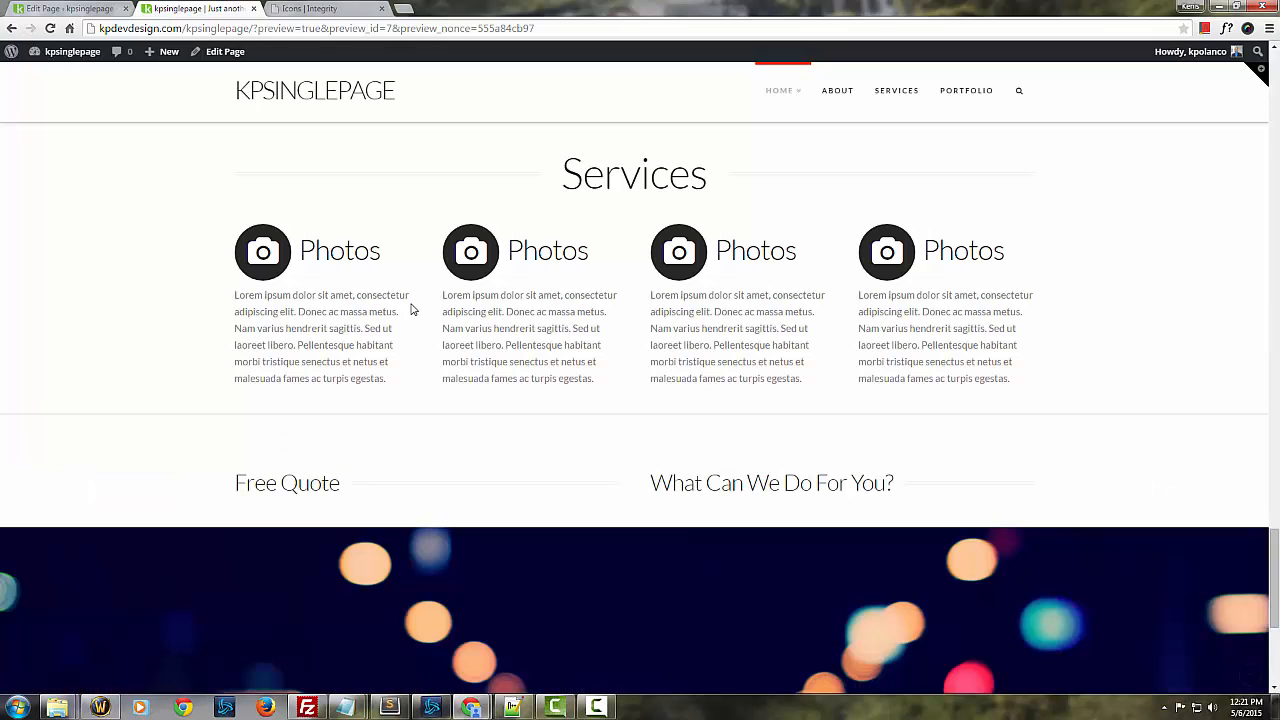
pyautogui.scroll(3, 573, 308)
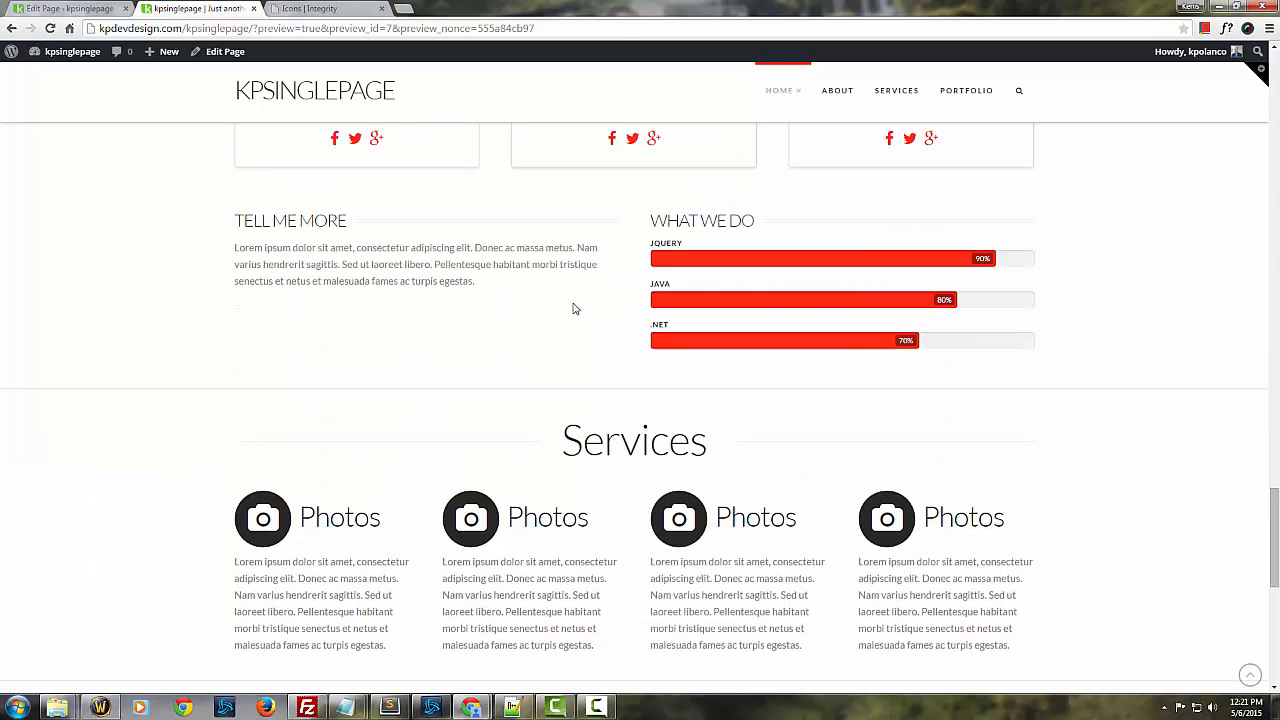
pyautogui.scroll(-1, 573, 308)
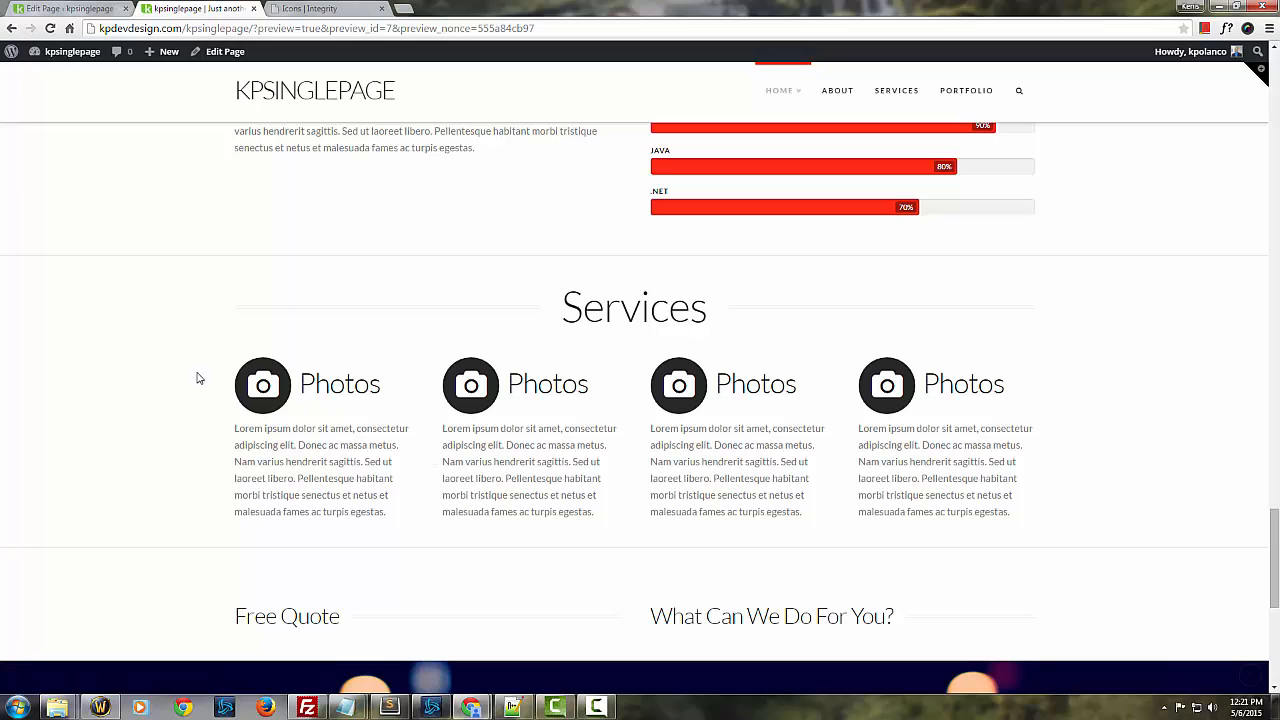
pyautogui.scroll(-1, 218, 358)
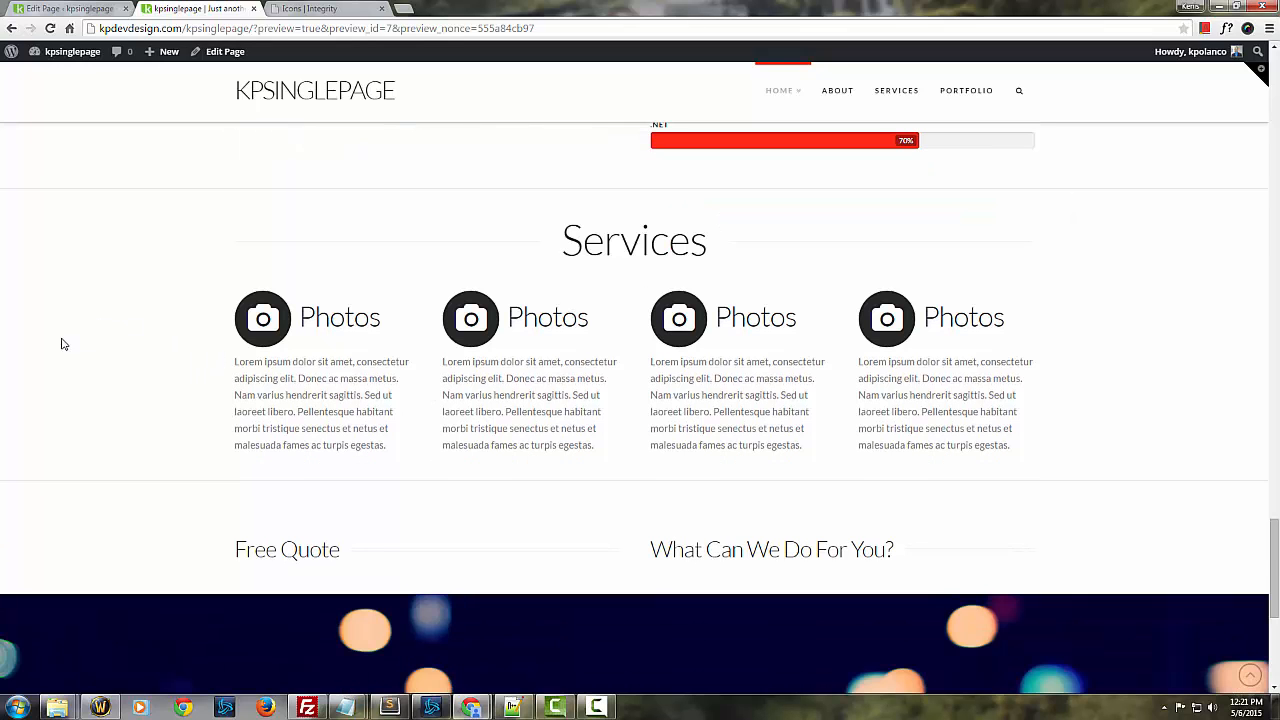
pyautogui.scroll(1, 1068, 389)
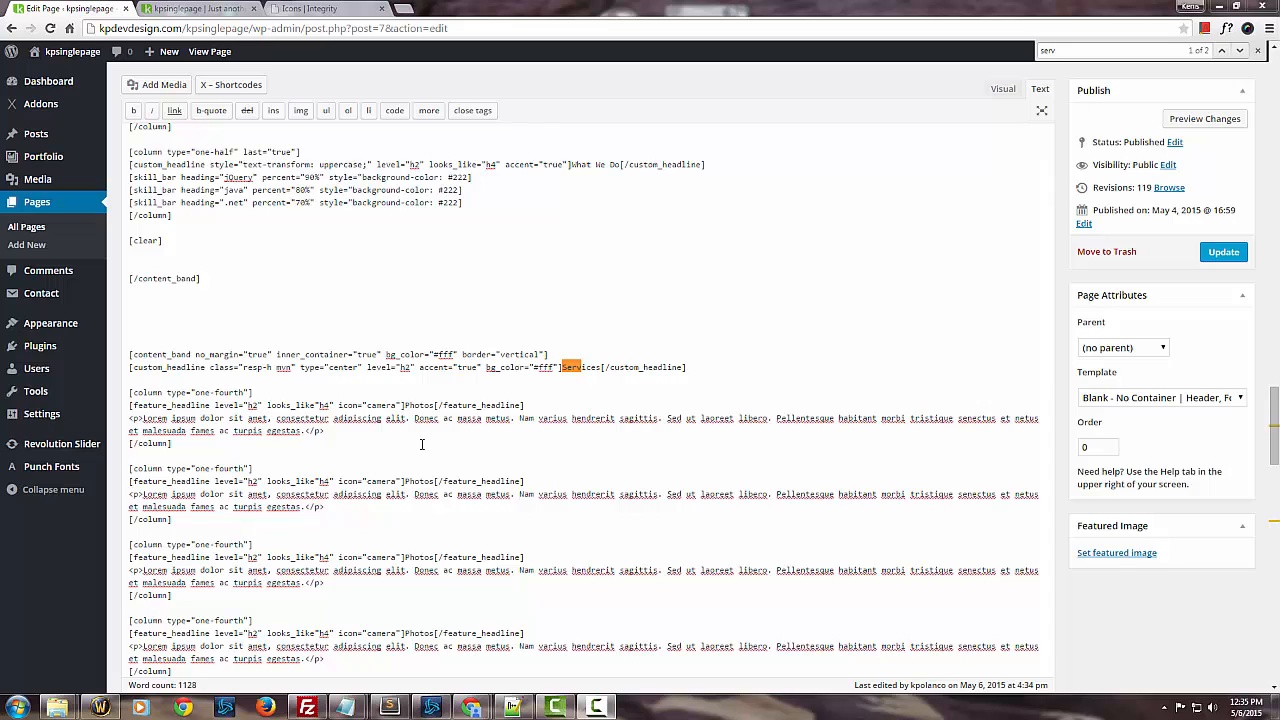
# Step: Search the computer for "color" and launch Color Cop over the page editor
pyautogui.press('super')
pyautogui.write('col')
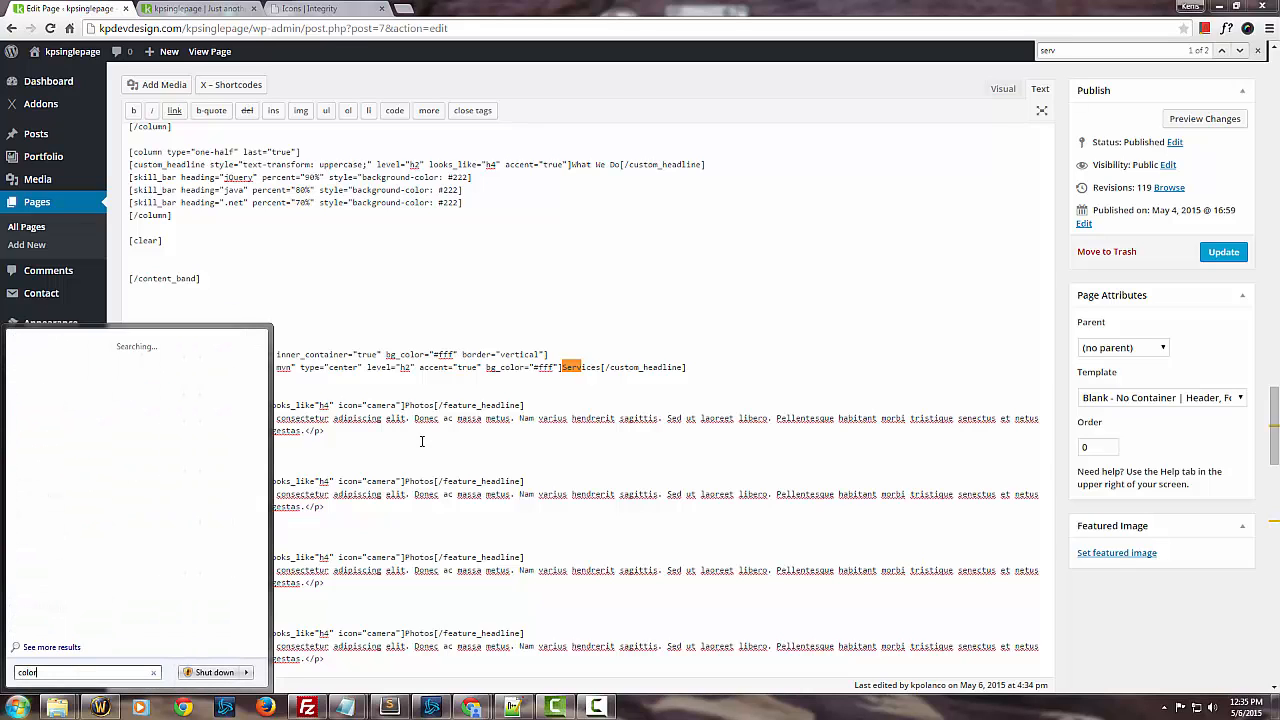
pyautogui.write('or')
pyautogui.press('Return')
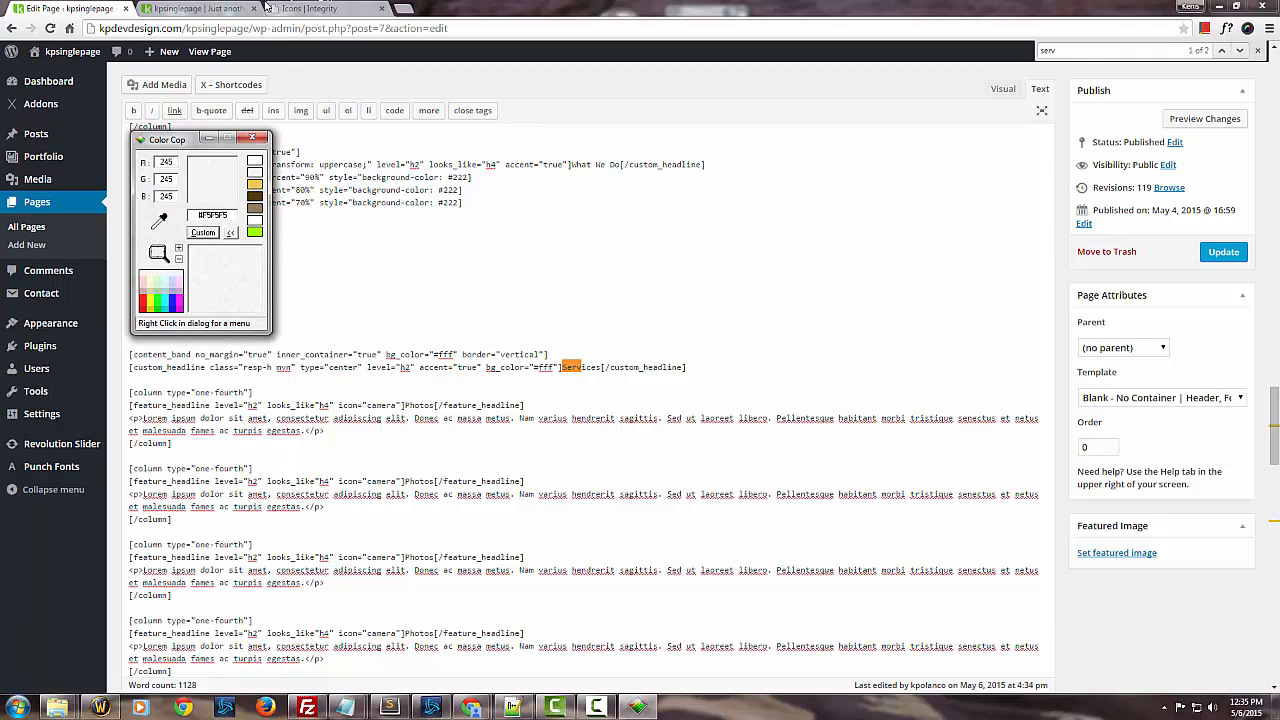
# Step: Sample the gray background below the Legal Aid heading in the site preview with Color Cop and copy its hex code #F3F3F3
pyautogui.click(228, 16)
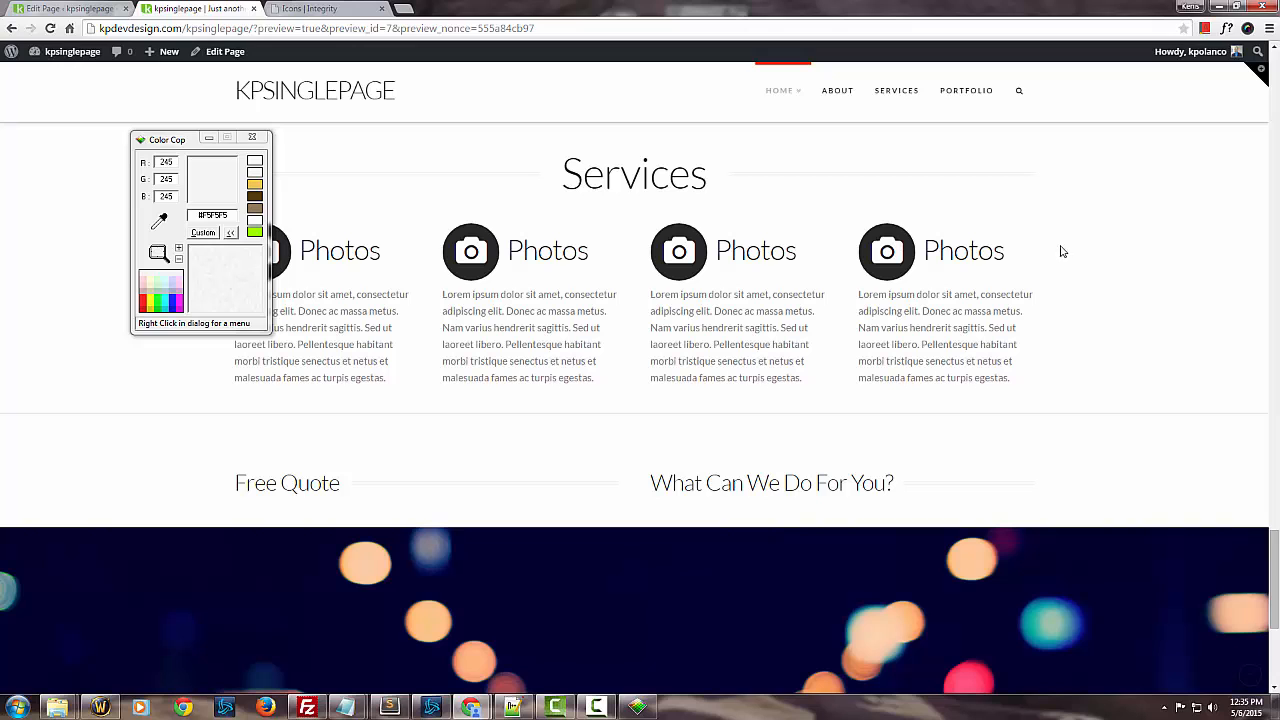
pyautogui.scroll(9, 1050, 317)
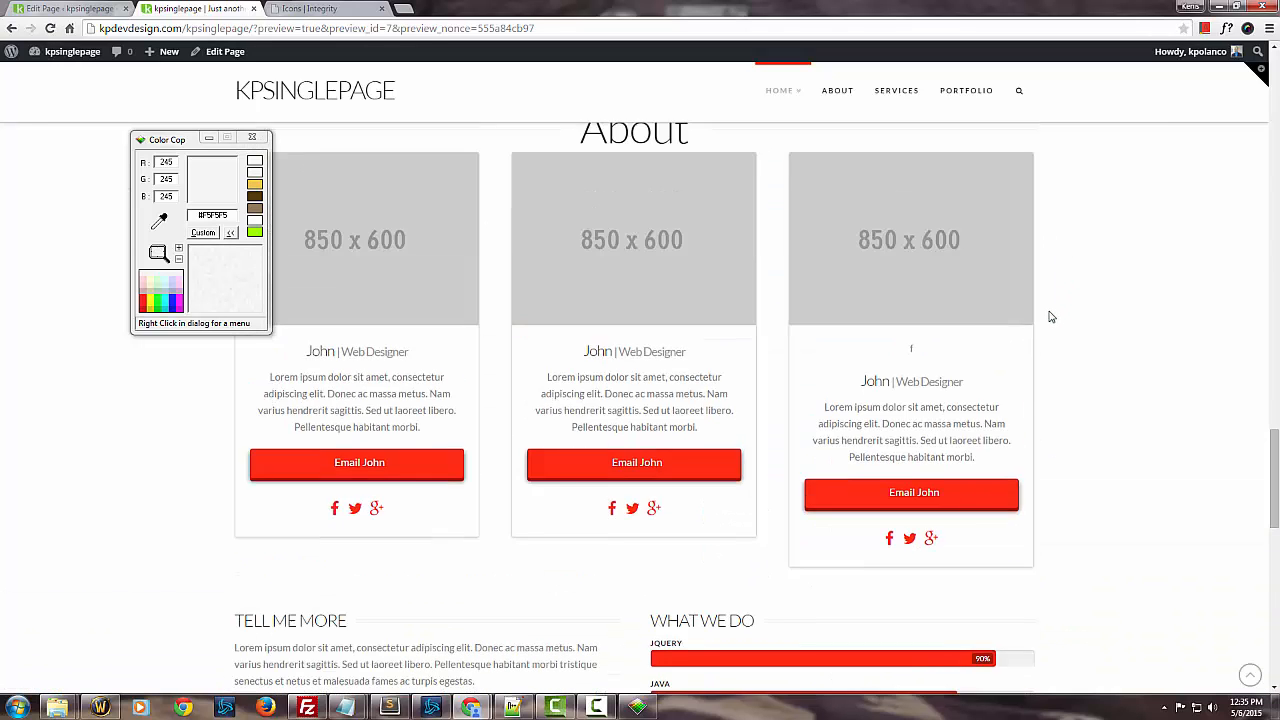
pyautogui.scroll(-3, 1050, 317)
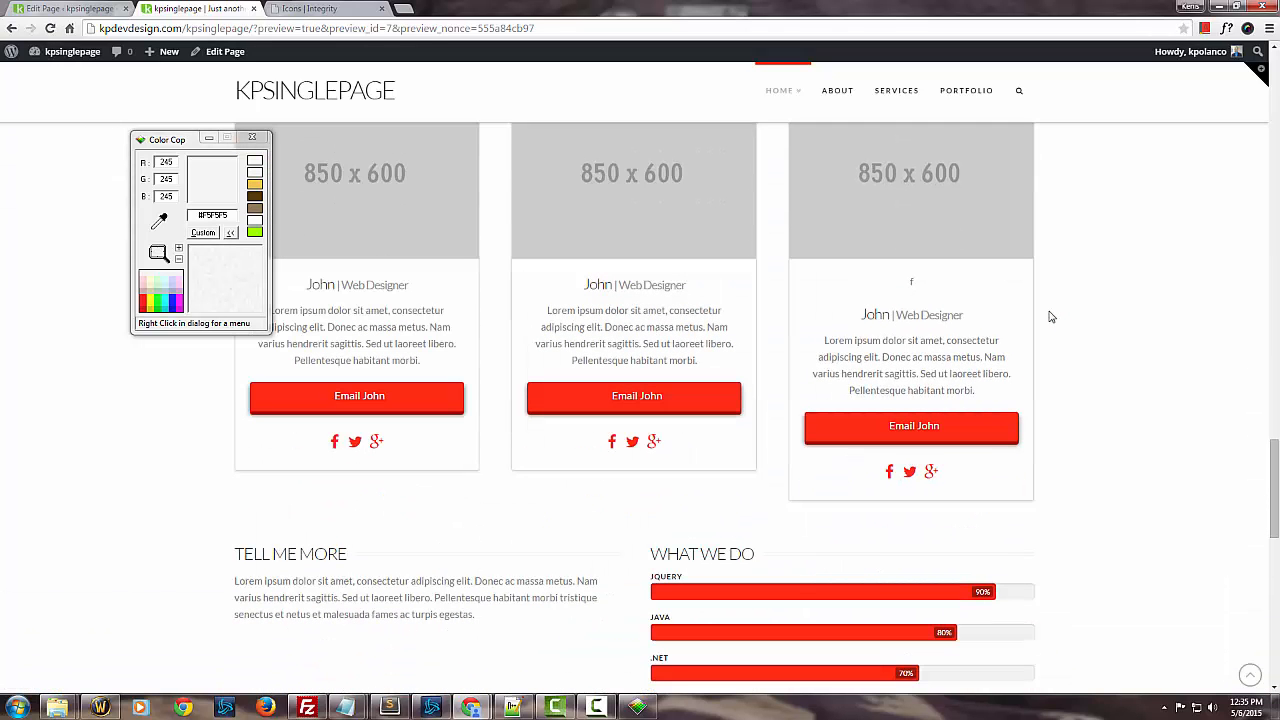
pyautogui.scroll(3, 1050, 317)
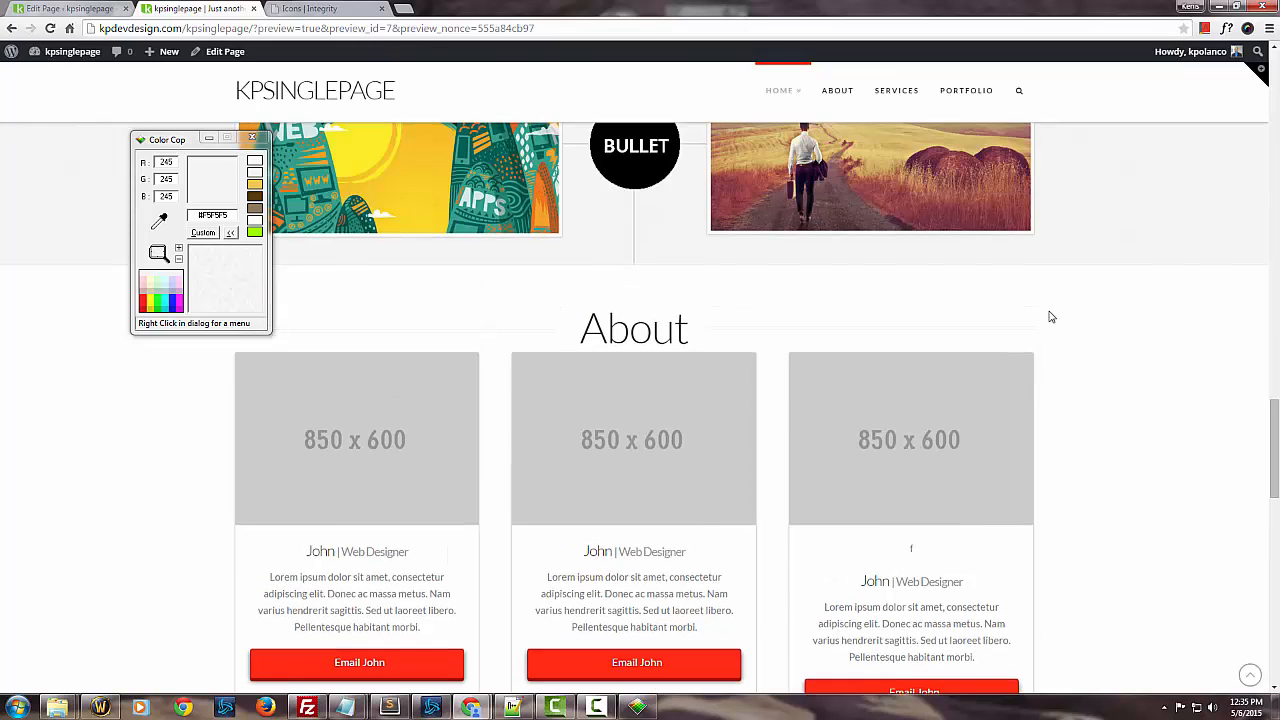
pyautogui.scroll(-4, 1050, 317)
pyautogui.scroll(4, 1050, 317)
pyautogui.scroll(4, 1050, 317)
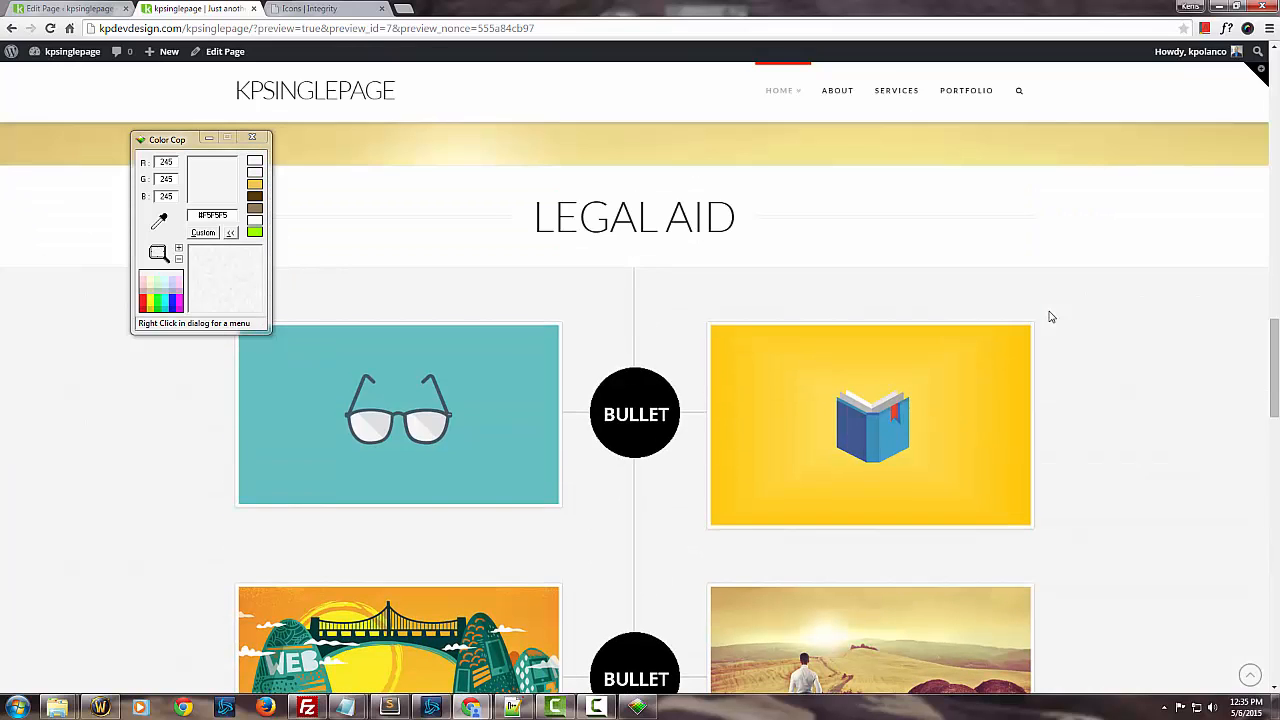
pyautogui.moveTo(158, 220); pyautogui.dragTo(1113, 336)
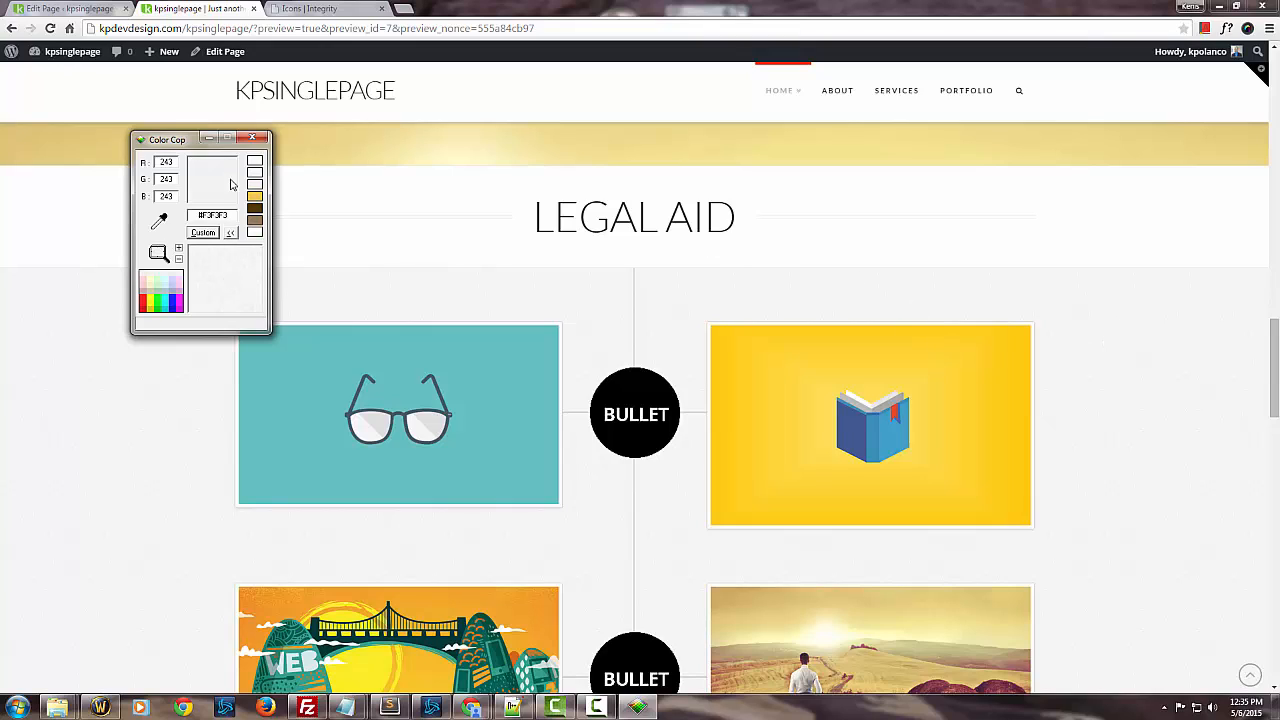
pyautogui.moveTo(232, 215); pyautogui.dragTo(197, 215)
pyautogui.hotkey('ctrl', 'c')
# Step: Minimize Color Cop and set the bg_color of the Services content_band to #F3F3F3 in the page code
pyautogui.click(68, 9)
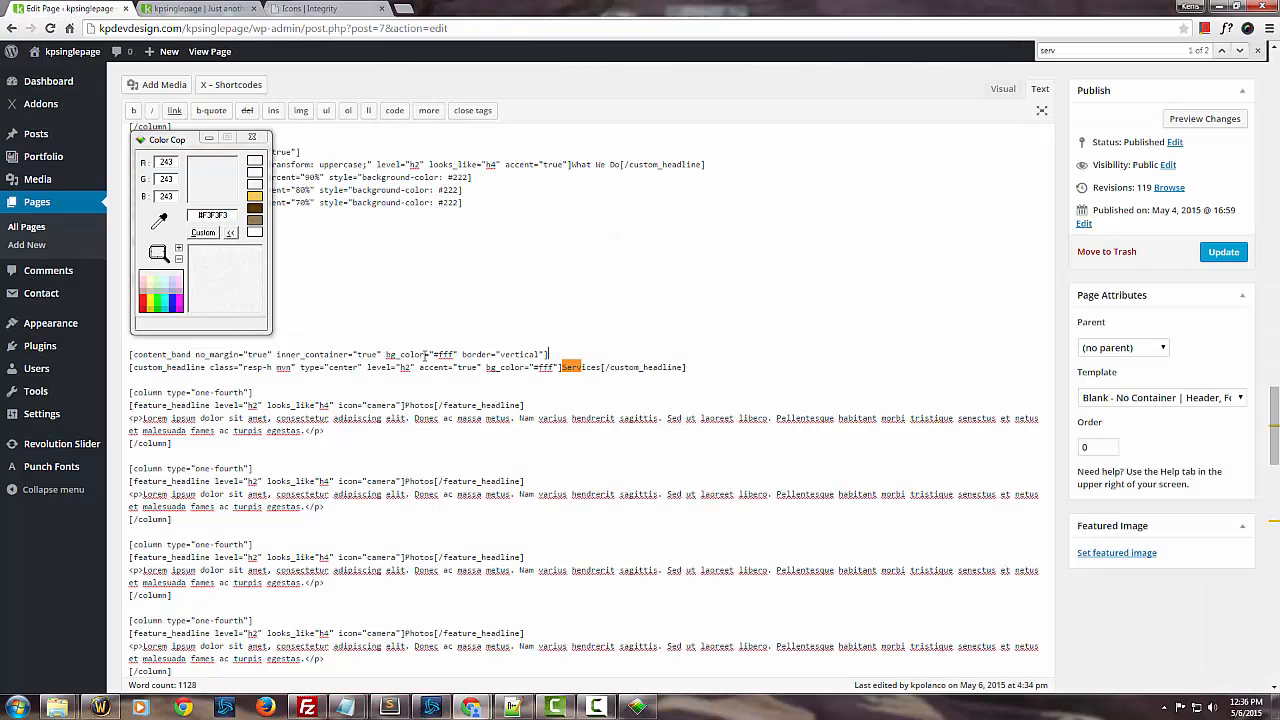
pyautogui.click(208, 137)
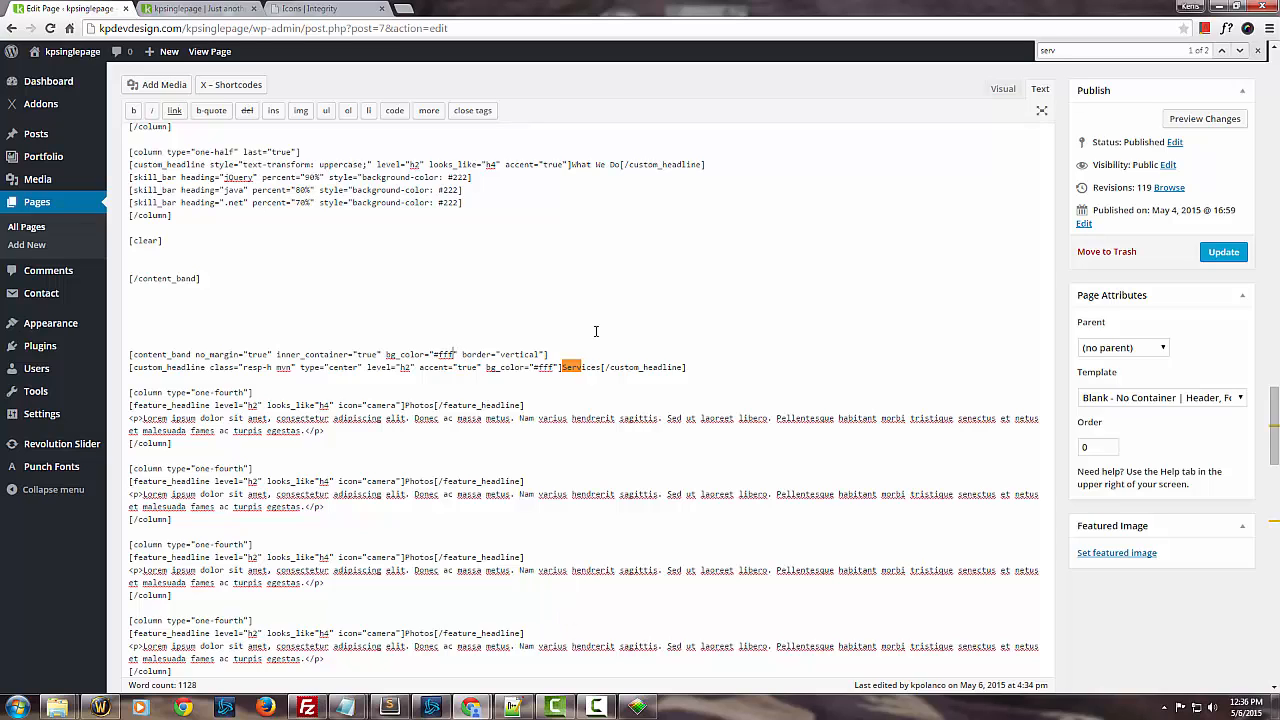
pyautogui.hotkey('shift', 'Left')
pyautogui.hotkey('shift', 'Left')
pyautogui.hotkey('shift', 'Left')
pyautogui.hotkey('shift', 'Left')
pyautogui.hotkey('ctrl', 'v')
# Step: Update the page with the new background color and open its preview at the Services section
pyautogui.click(1222, 253)
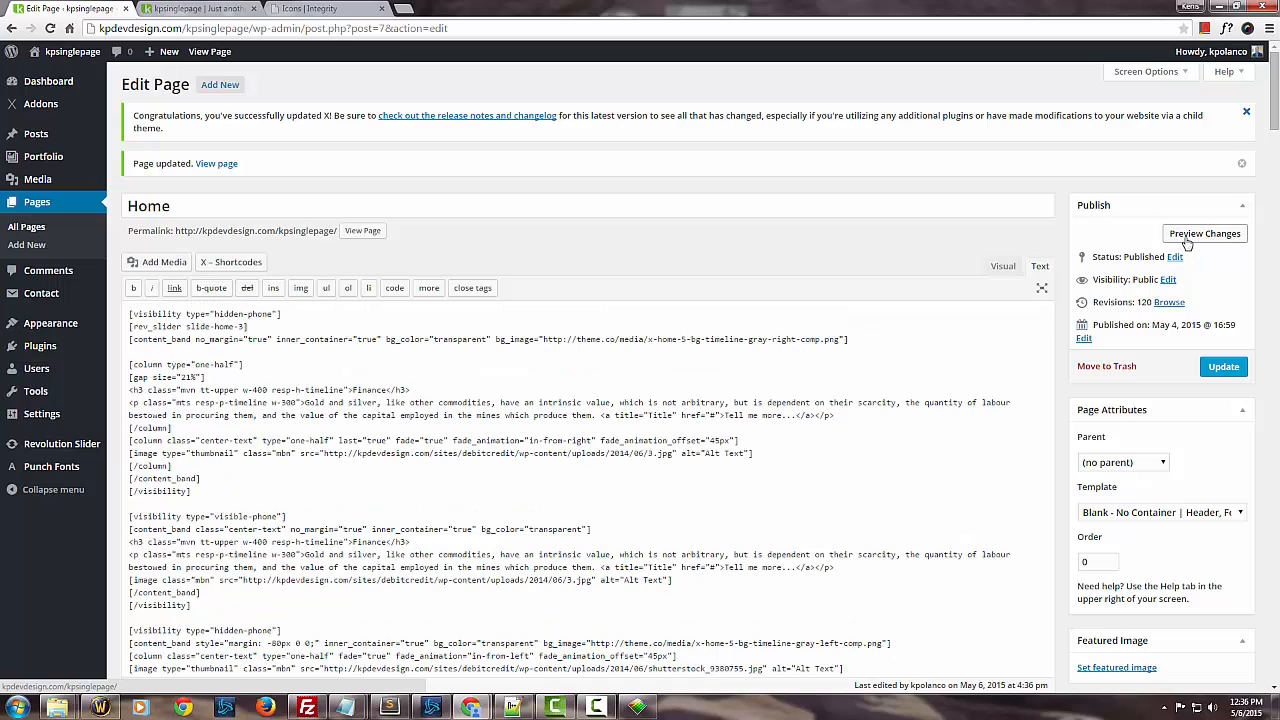
pyautogui.click(1187, 236)
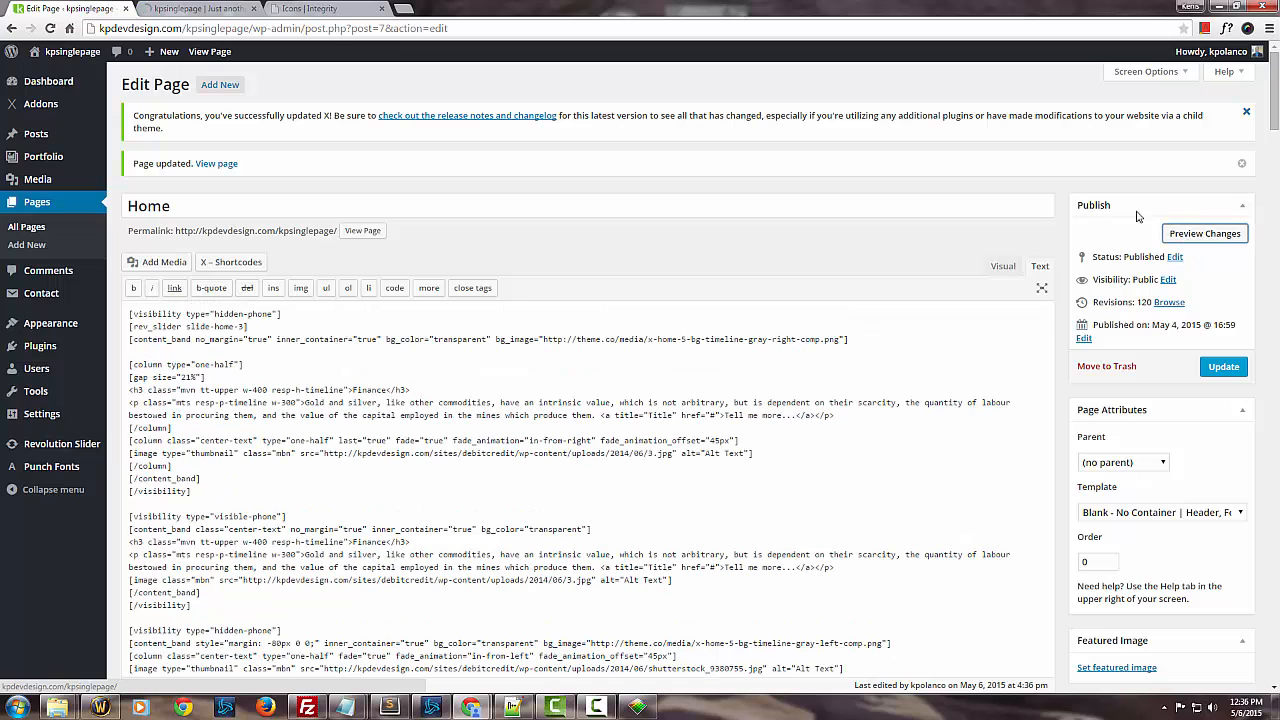
pyautogui.click(218, 9)
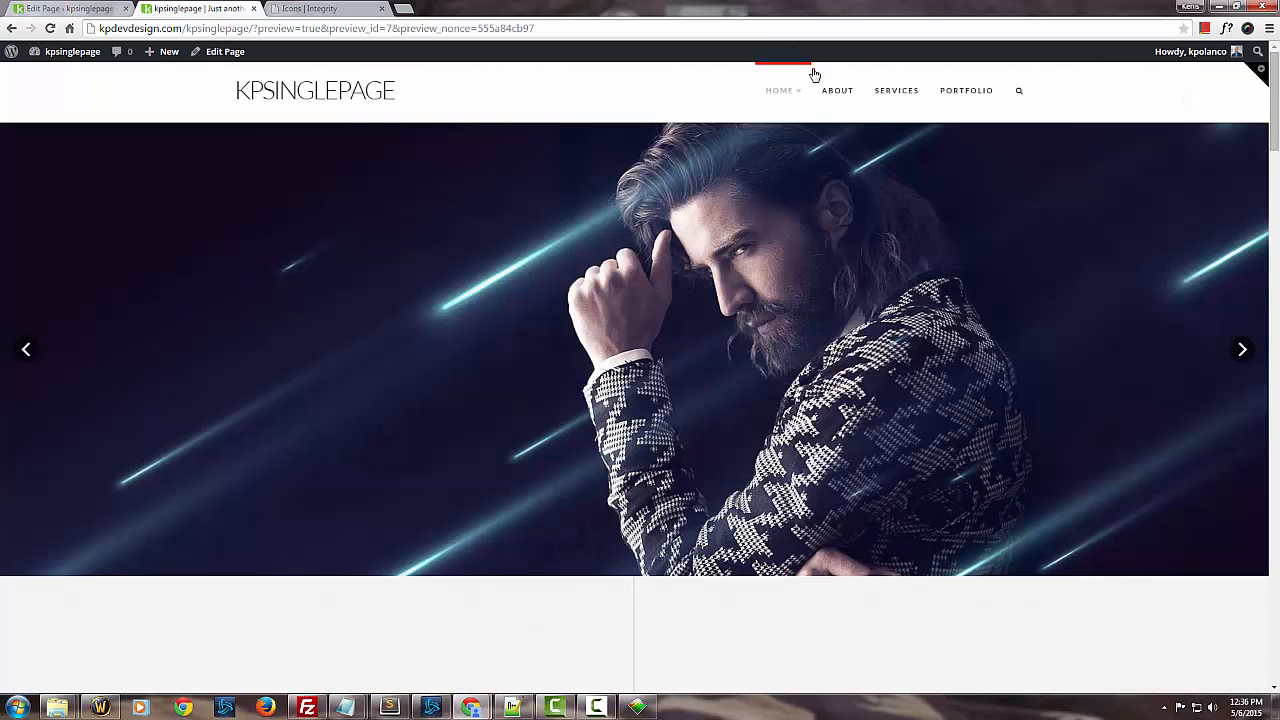
pyautogui.click(891, 92)
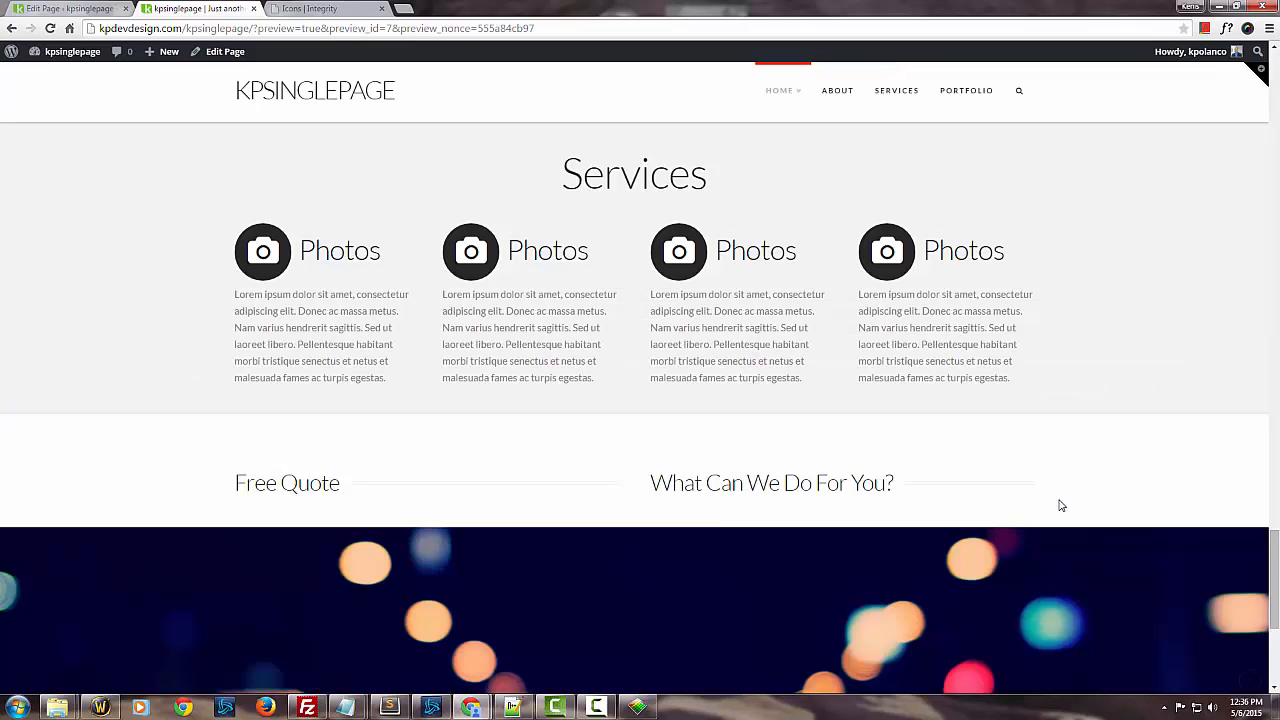
# Step: Compare the Services background with the sections above it, up to Legal Aid
pyautogui.scroll(2, 963, 443)
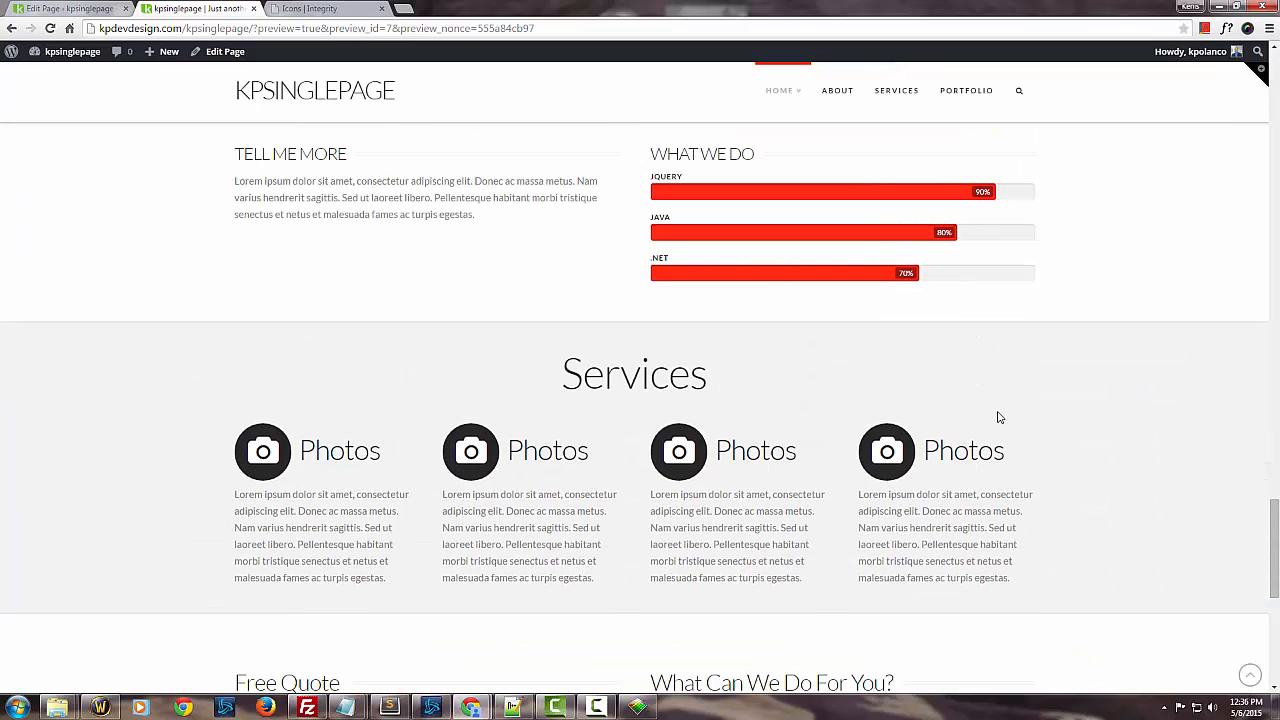
pyautogui.scroll(2, 1108, 452)
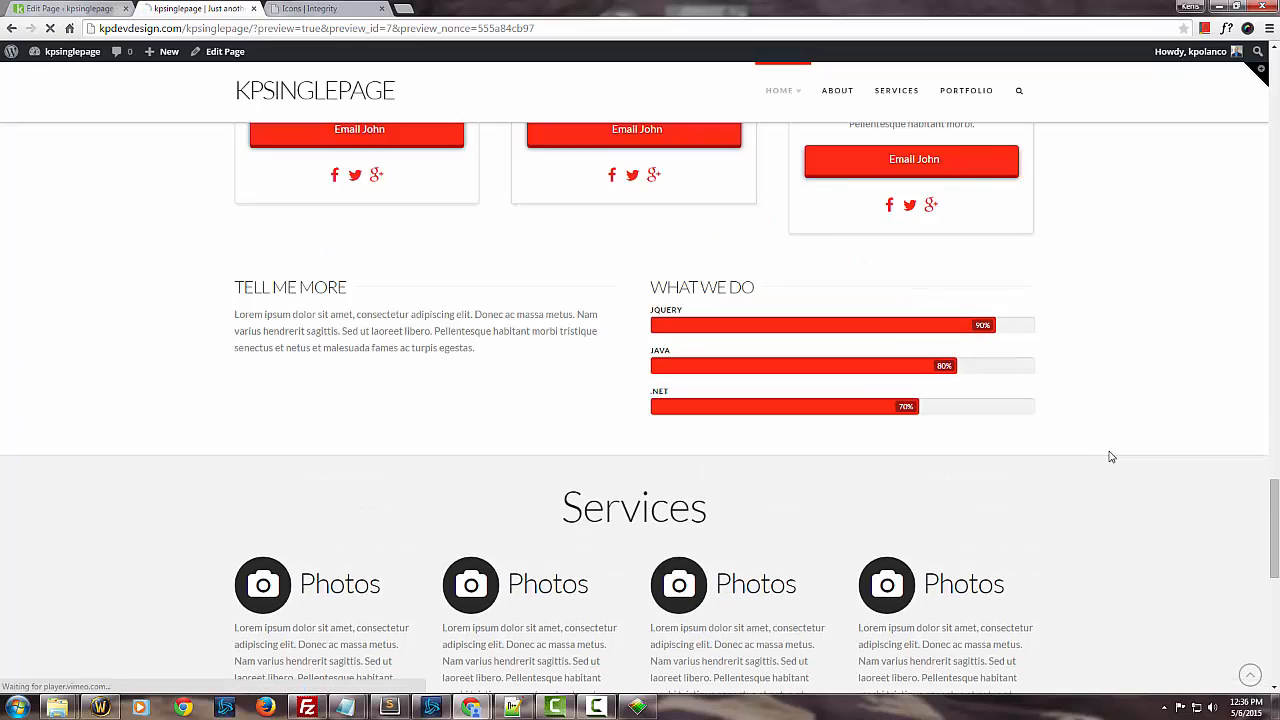
pyautogui.scroll(10, 1110, 455)
pyautogui.scroll(-3, 1128, 458)
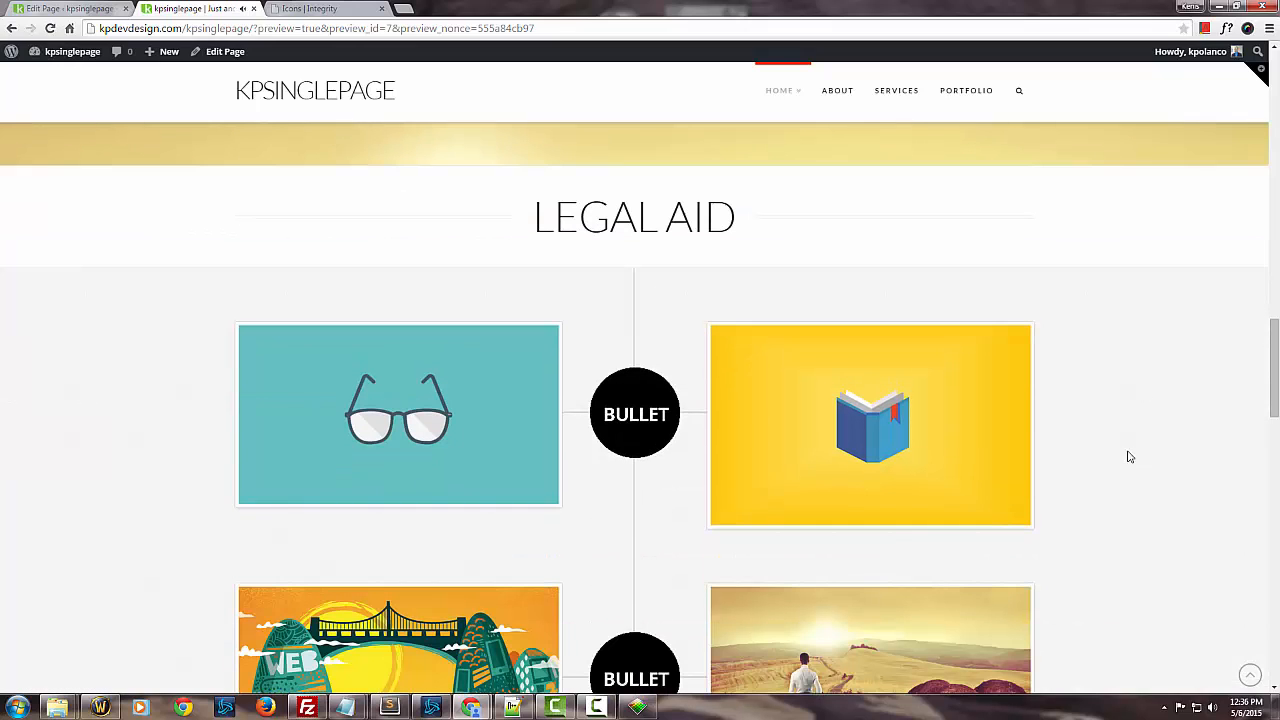
# Step: Inspect the HTML of the stray "f" above the name in the third About card of the preview
pyautogui.scroll(-4, 1112, 492)
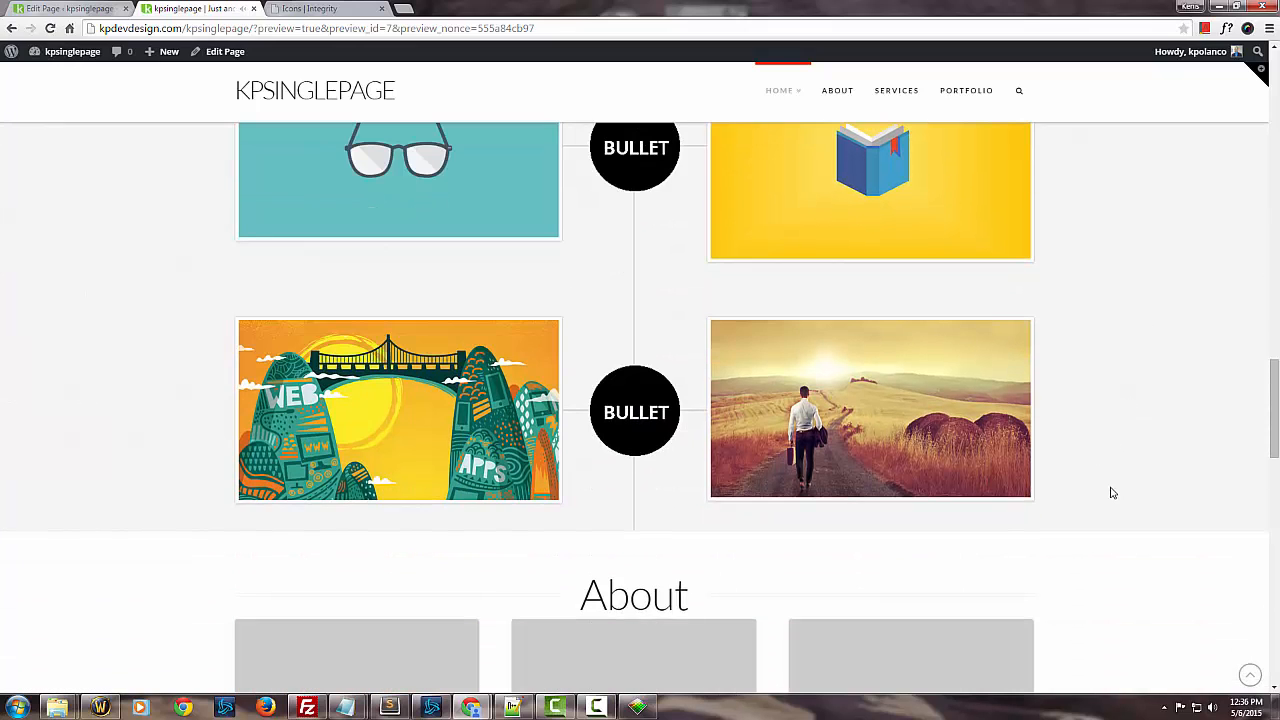
pyautogui.scroll(-15, 1111, 294)
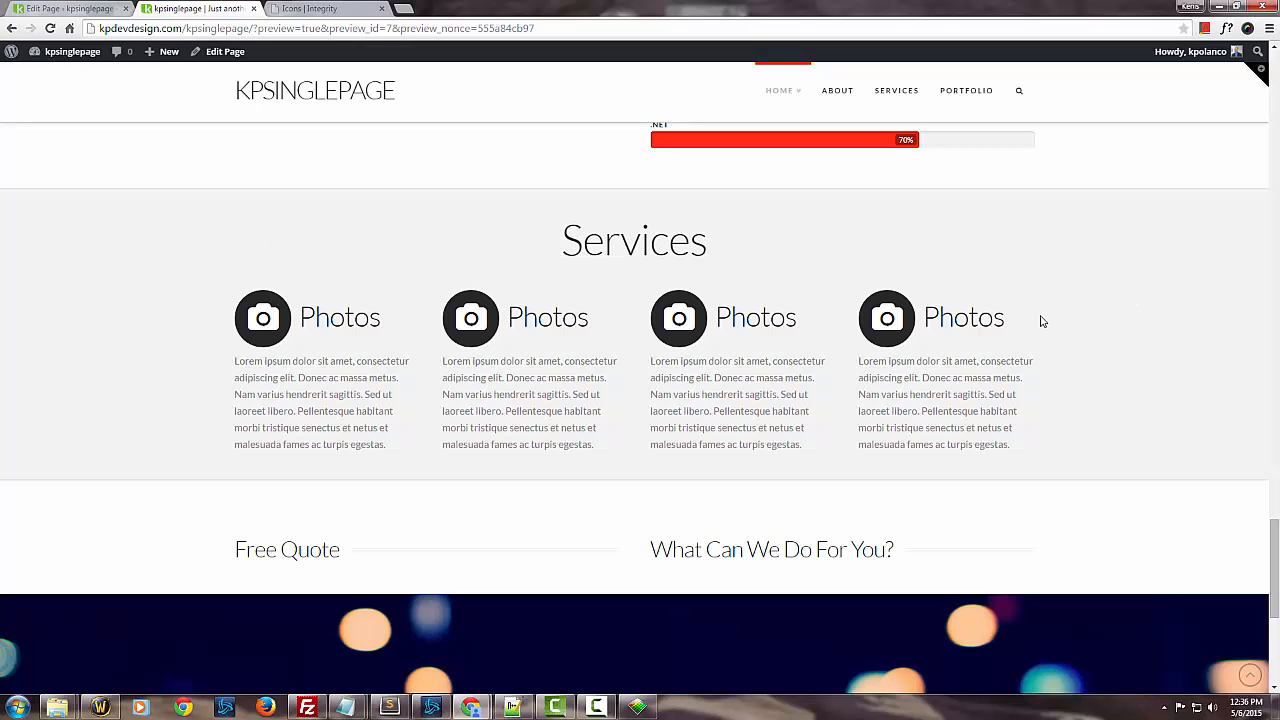
pyautogui.scroll(3, 1041, 320)
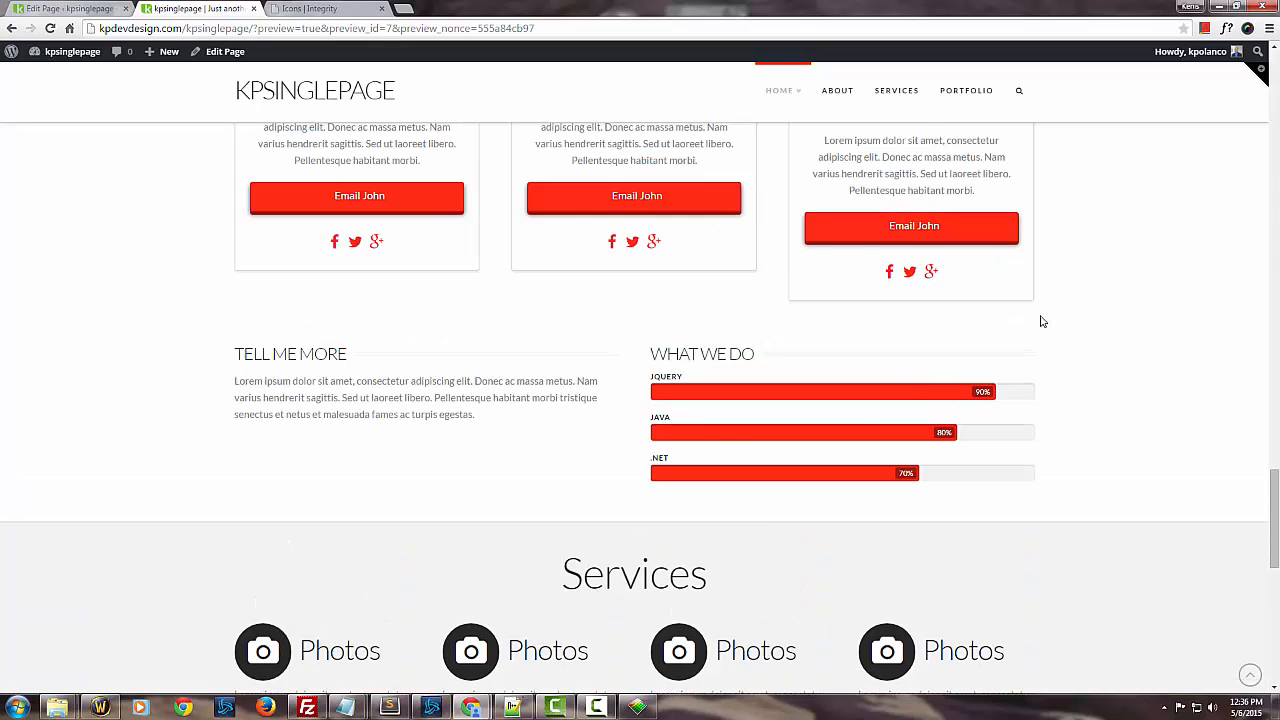
pyautogui.scroll(3, 1041, 320)
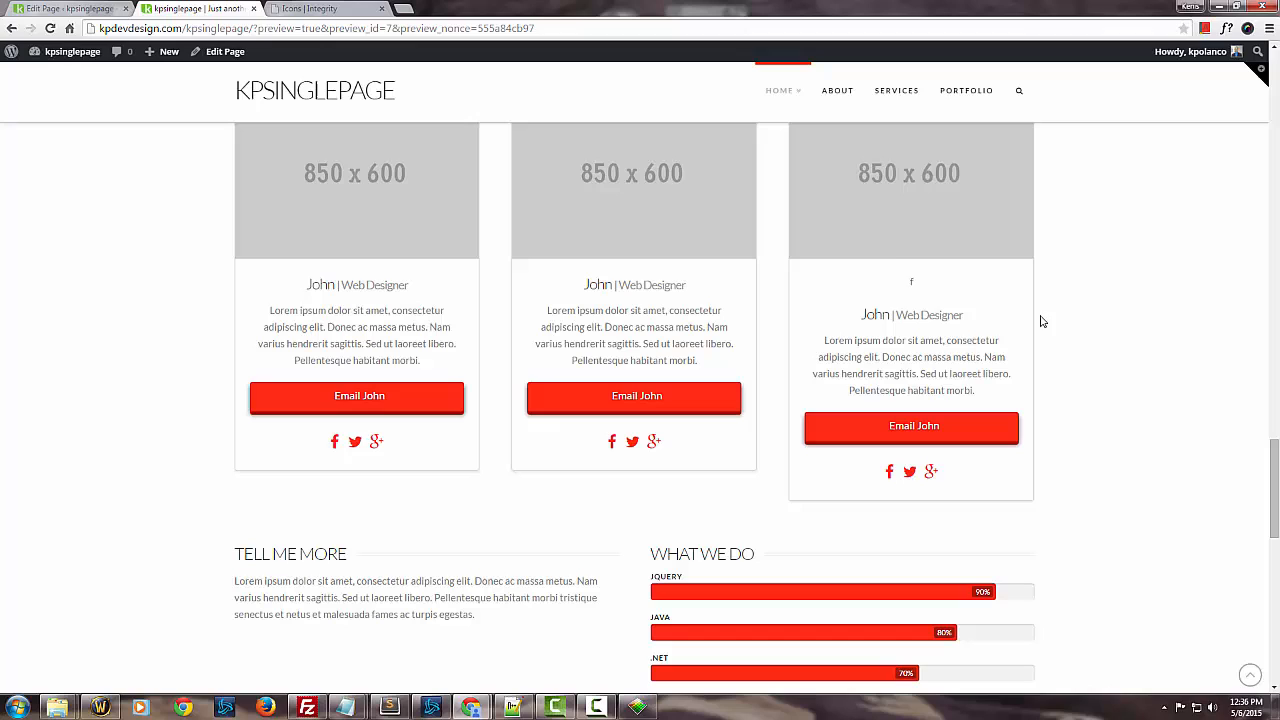
pyautogui.rightClick(912, 284)
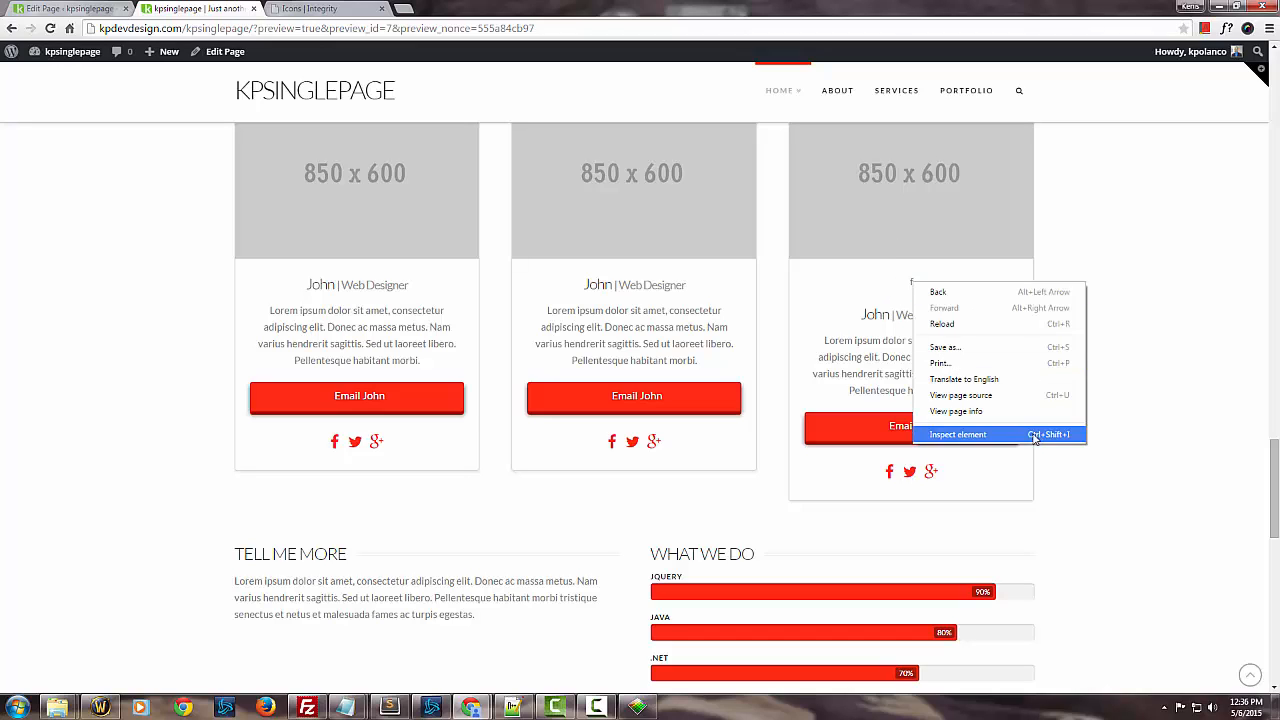
pyautogui.click(996, 438)
pyautogui.hotkey('ctrl', 'shift', 'c')
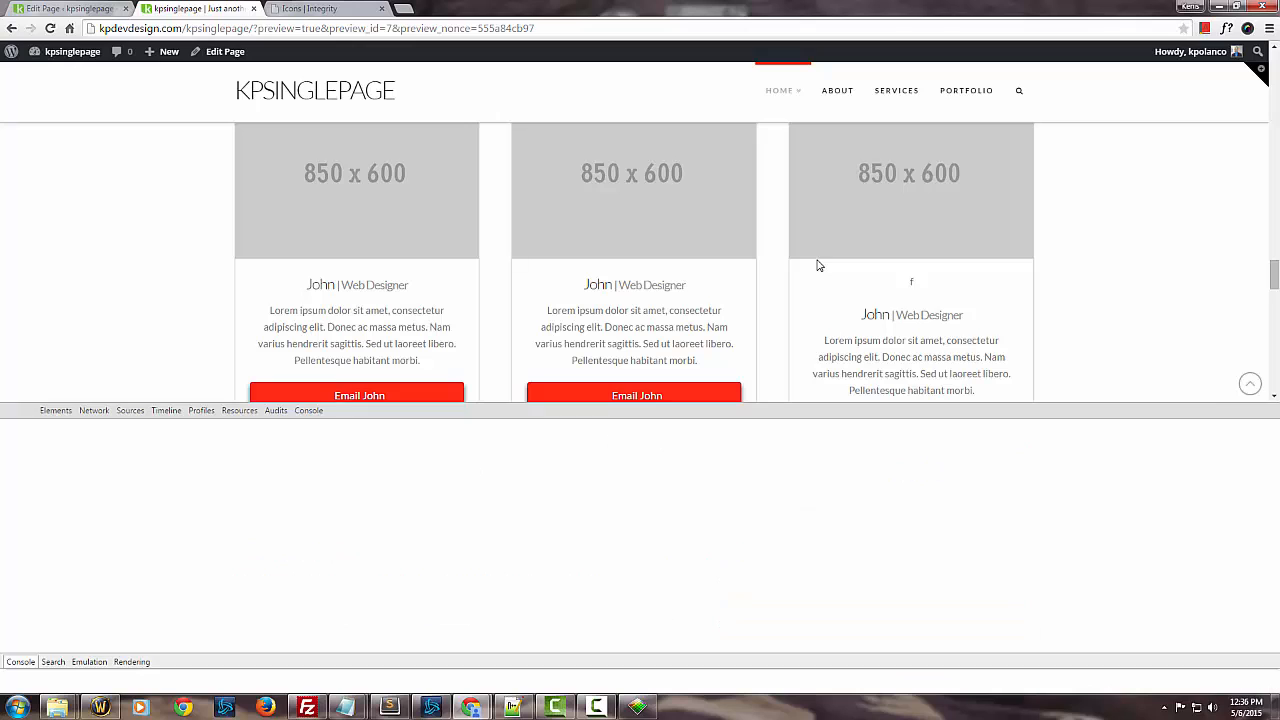
pyautogui.click(817, 265)
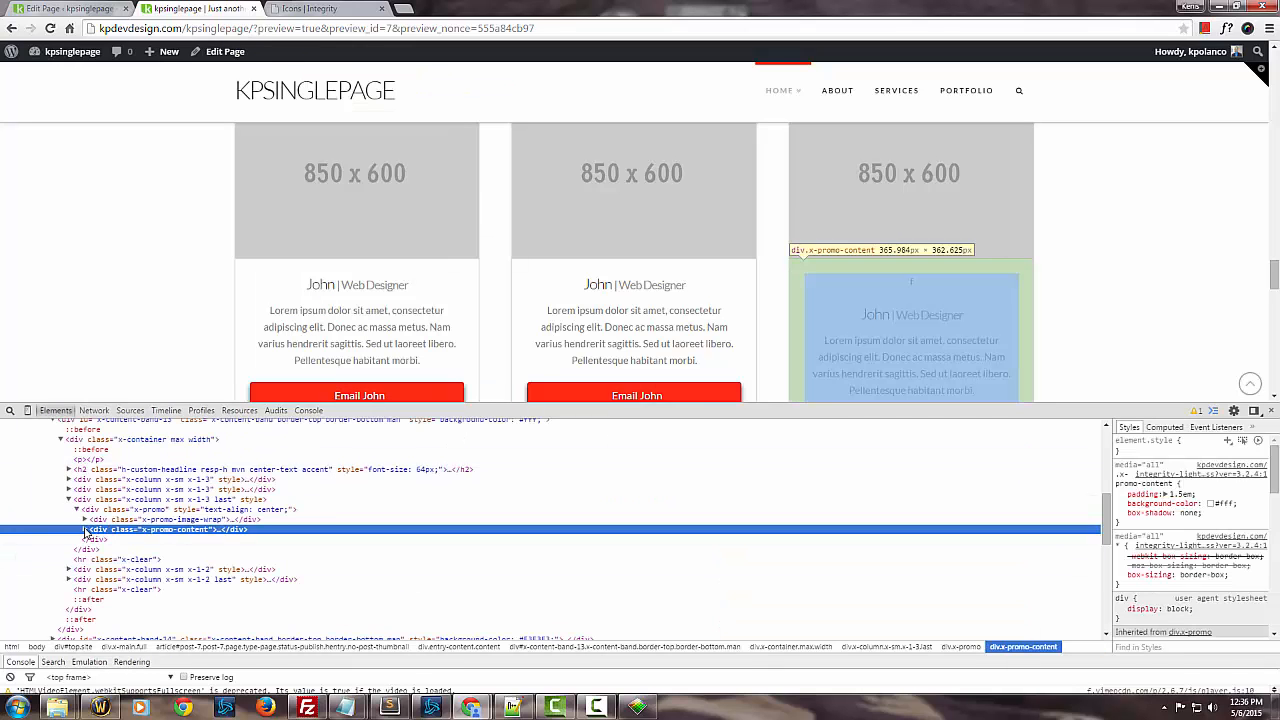
pyautogui.click(85, 529)
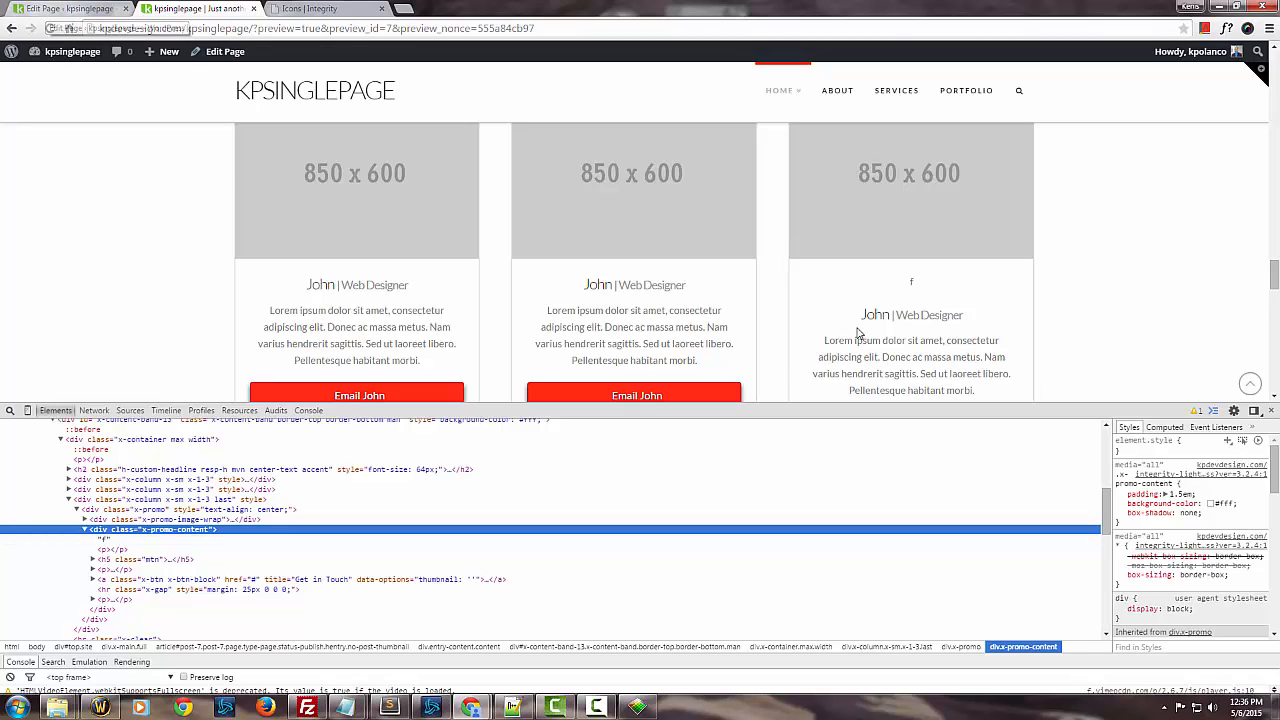
pyautogui.click(1175, 325)
pyautogui.scroll(2, 1173, 303)
pyautogui.scroll(2, 1173, 303)
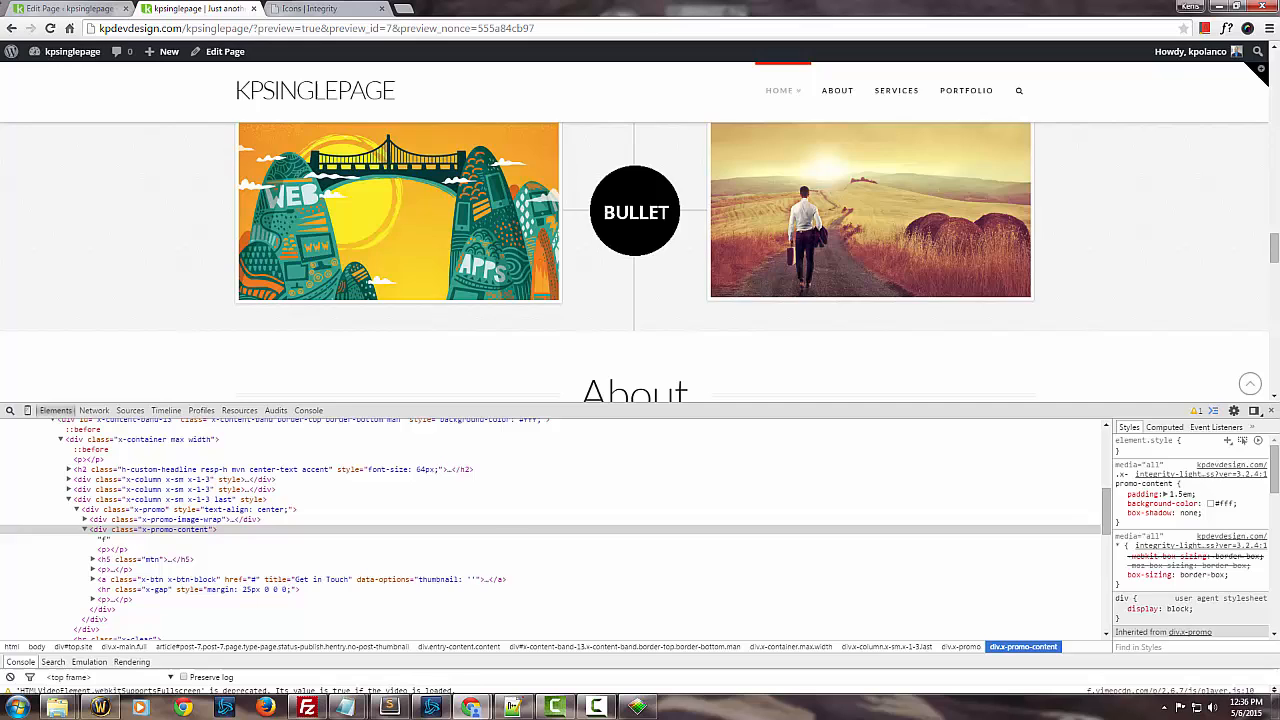
# Step: Remove the stray "f" after the promo shortcode in the last one-third column of the About section's page code
pyautogui.click(65, 8)
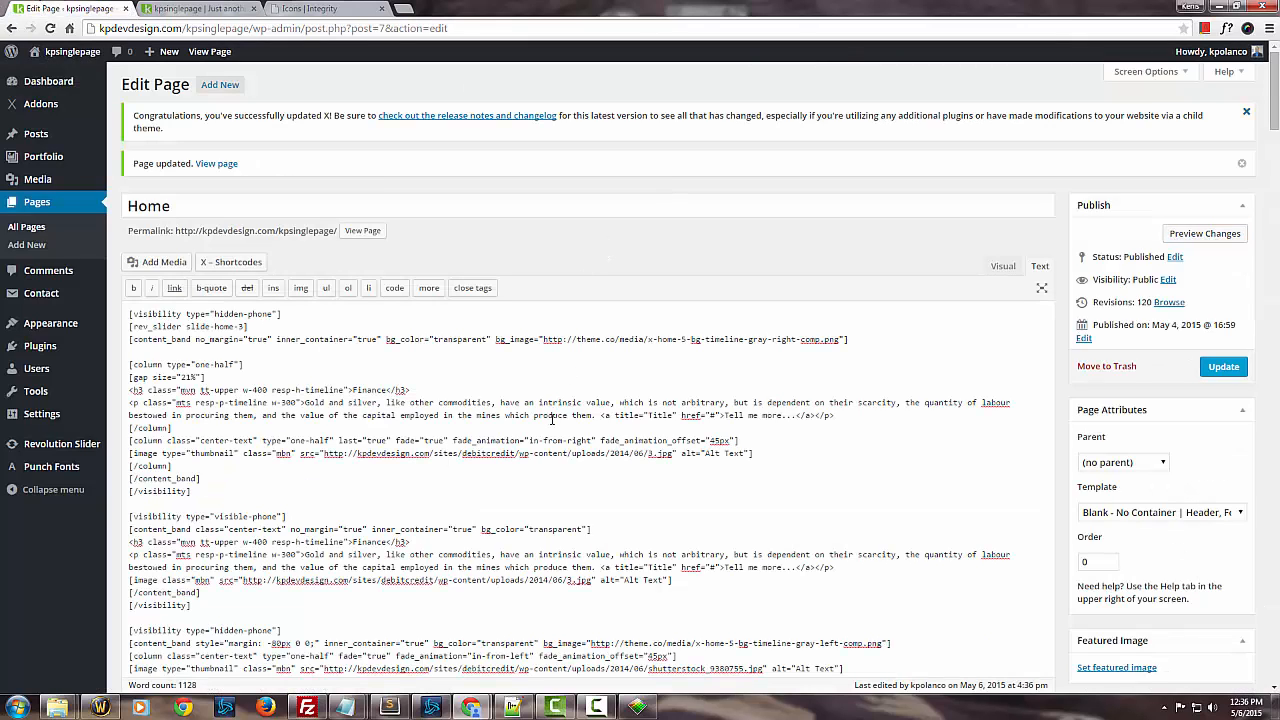
pyautogui.hotkey('ctrl', 'f')
pyautogui.write('about')
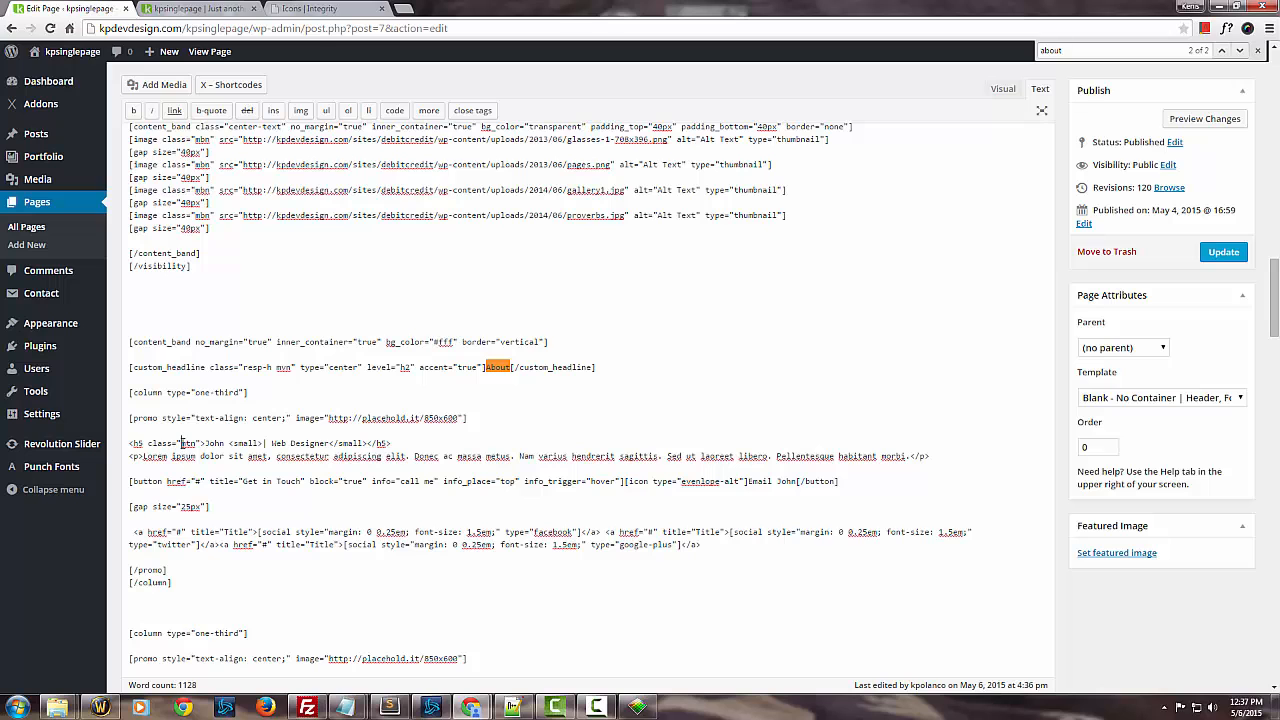
pyautogui.scroll(-1, 422, 412)
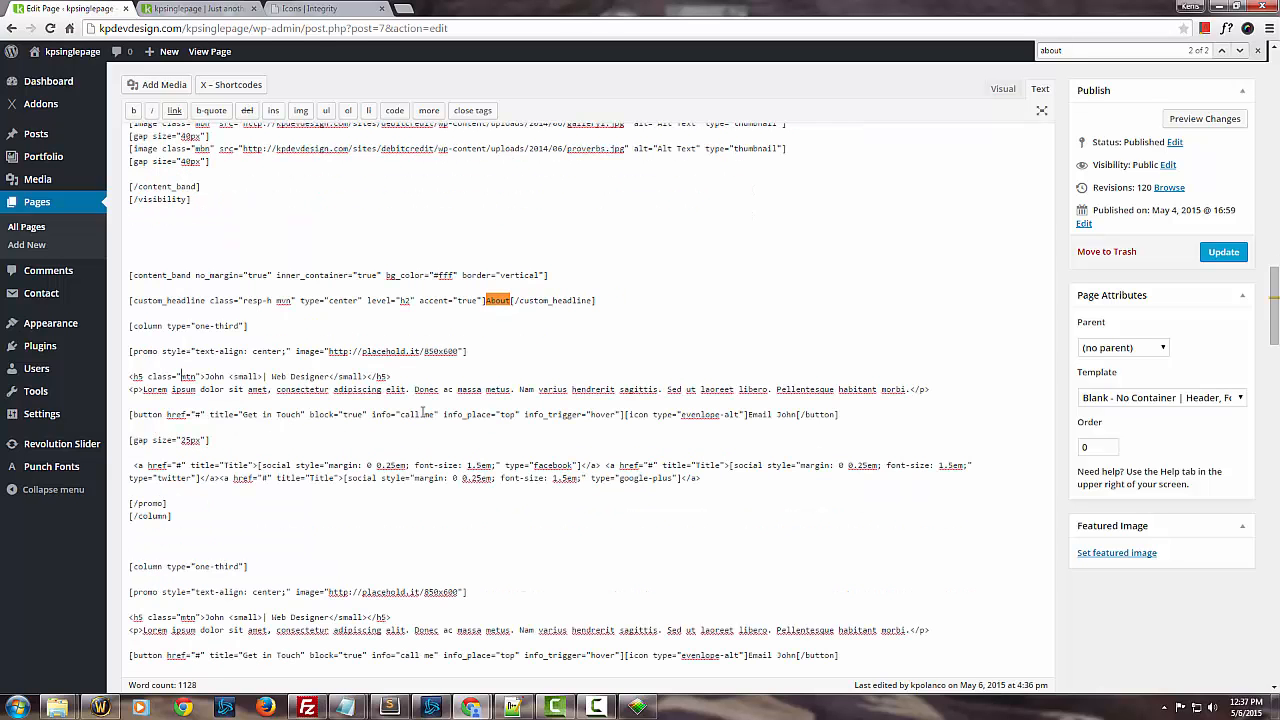
pyautogui.scroll(-6, 422, 412)
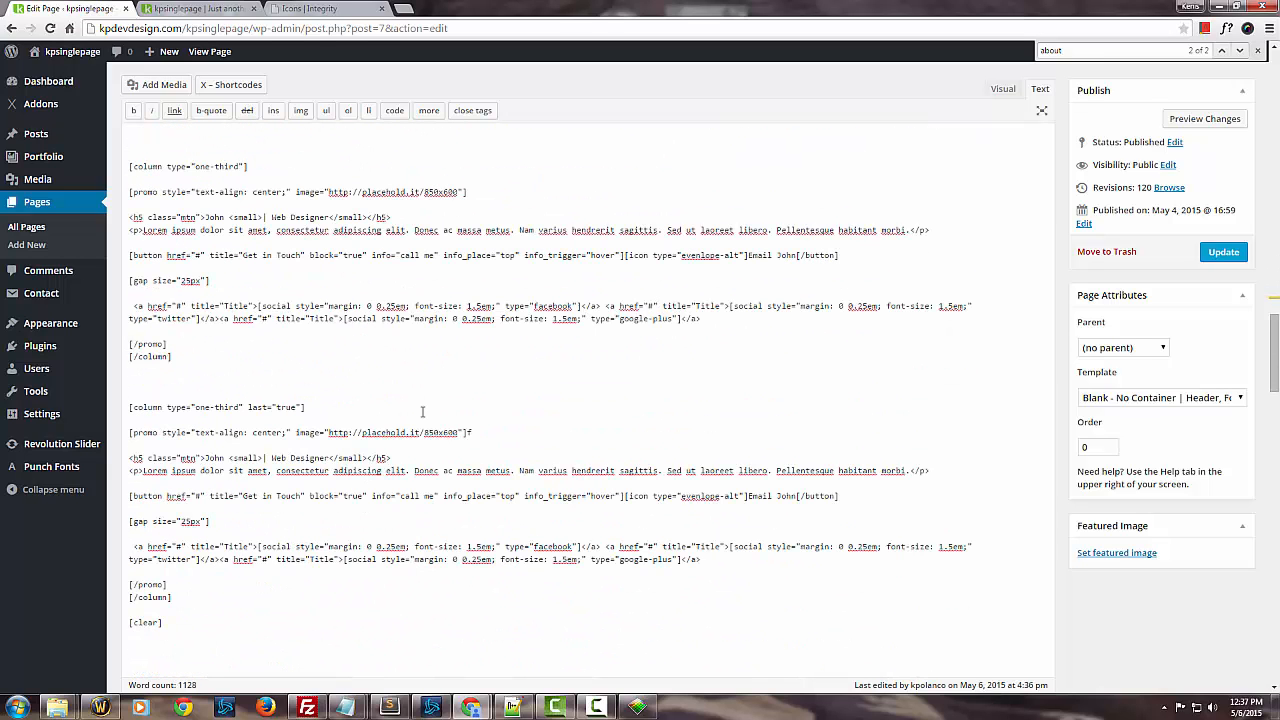
pyautogui.scroll(-1, 422, 412)
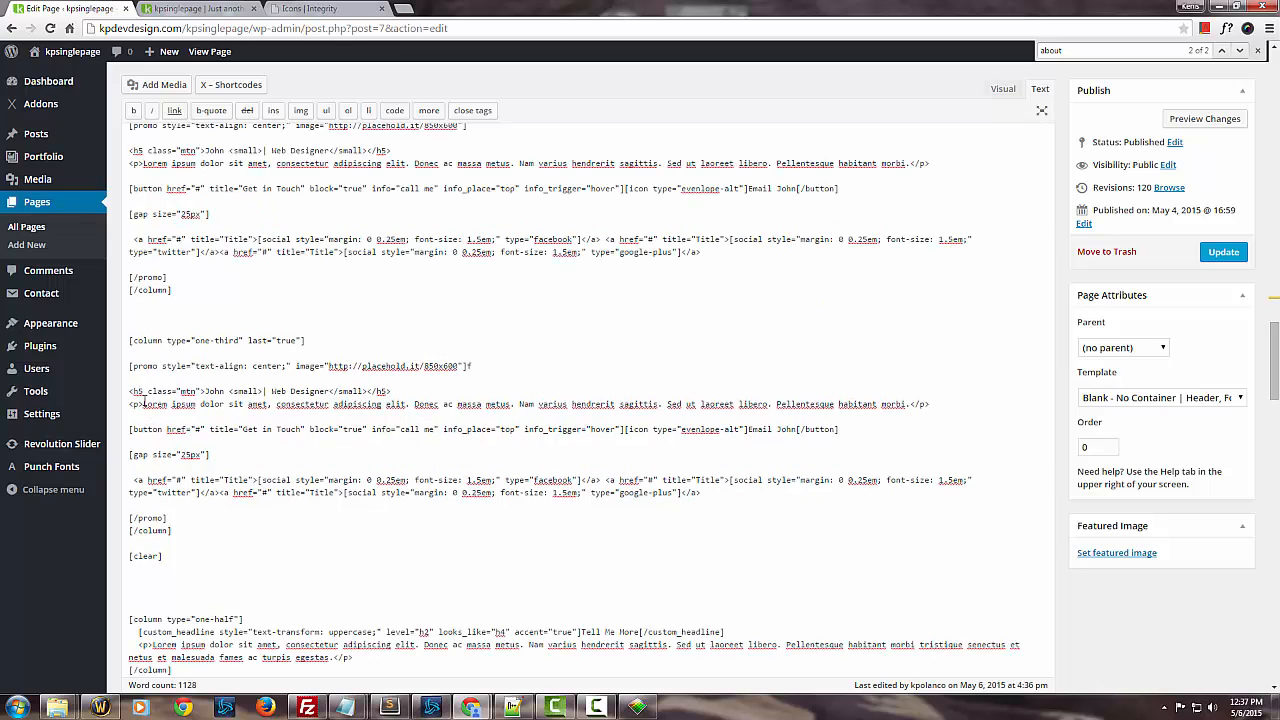
pyautogui.scroll(-1, 309, 480)
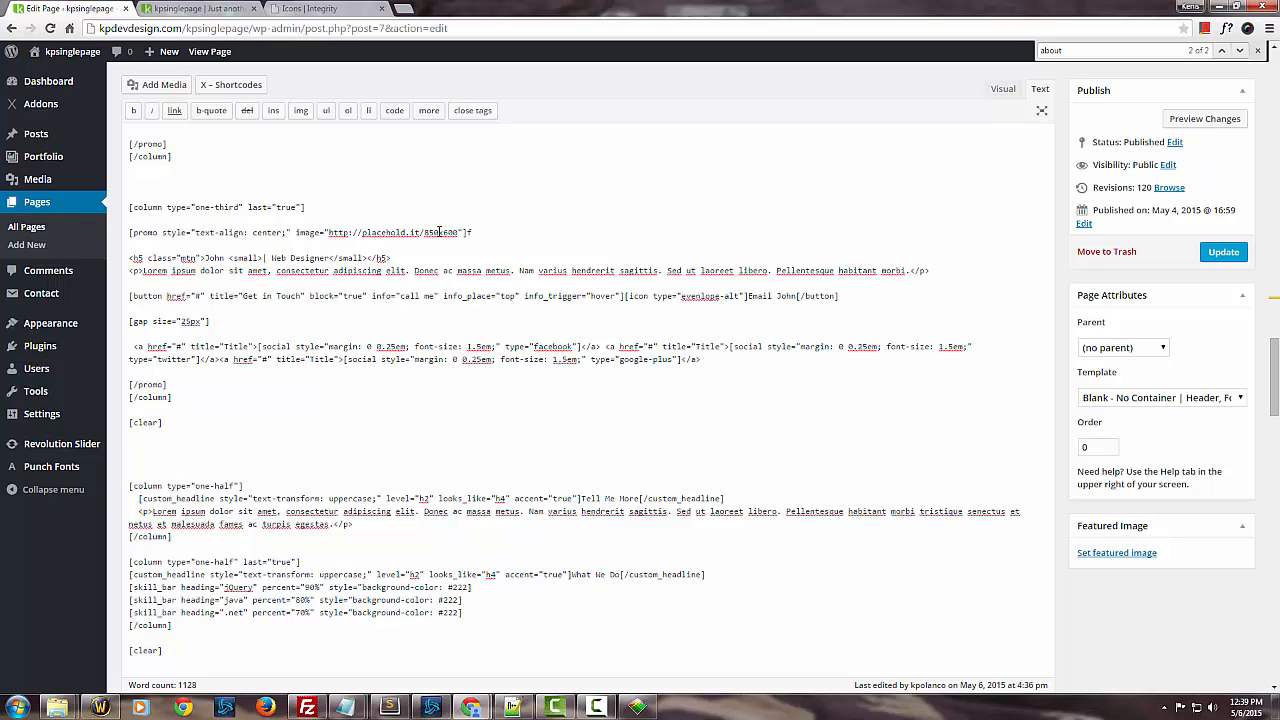
pyautogui.press('BackSpace')
# Step: Update the page and review the Services section and its surroundings in the refreshed preview
pyautogui.click(1223, 252)
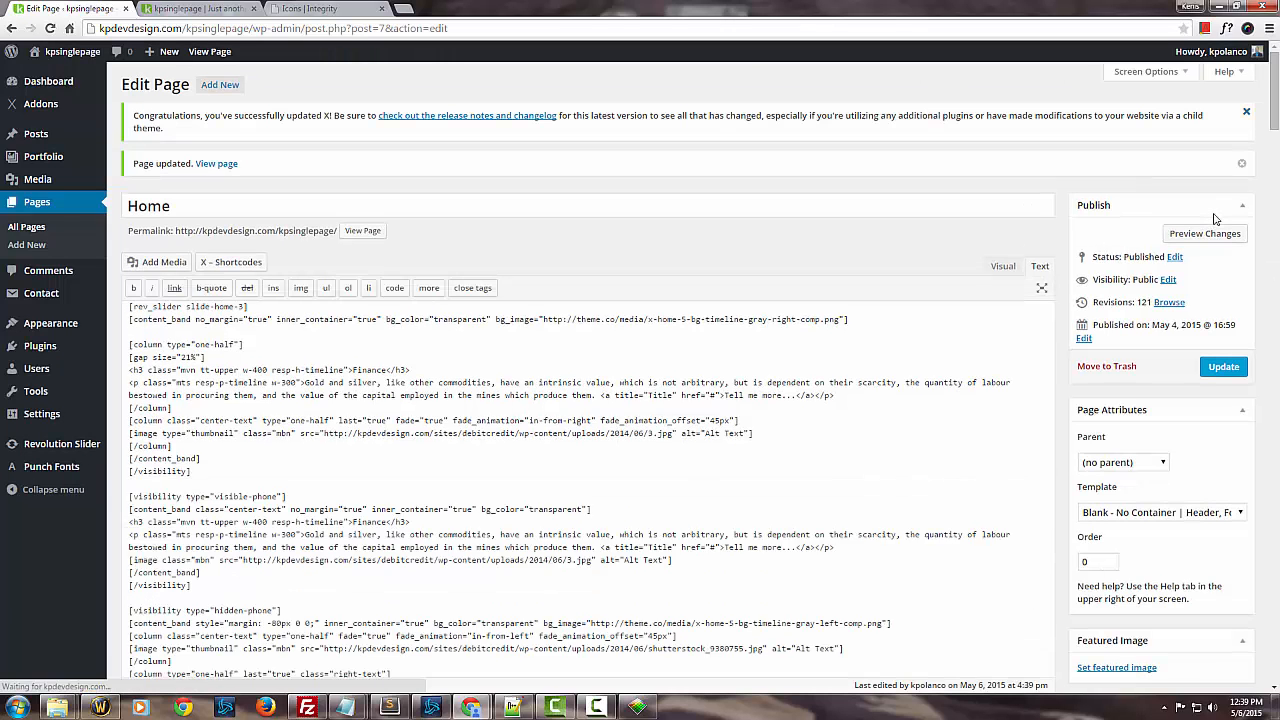
pyautogui.click(1203, 234)
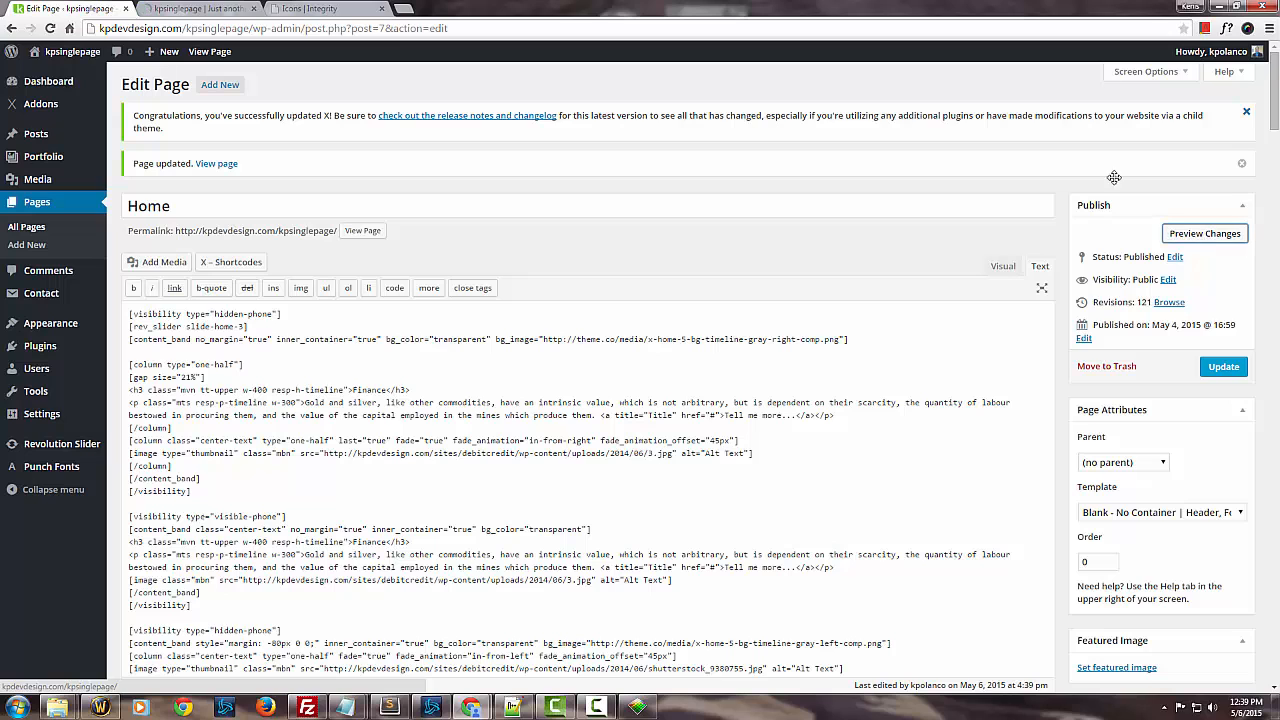
pyautogui.click(160, 8)
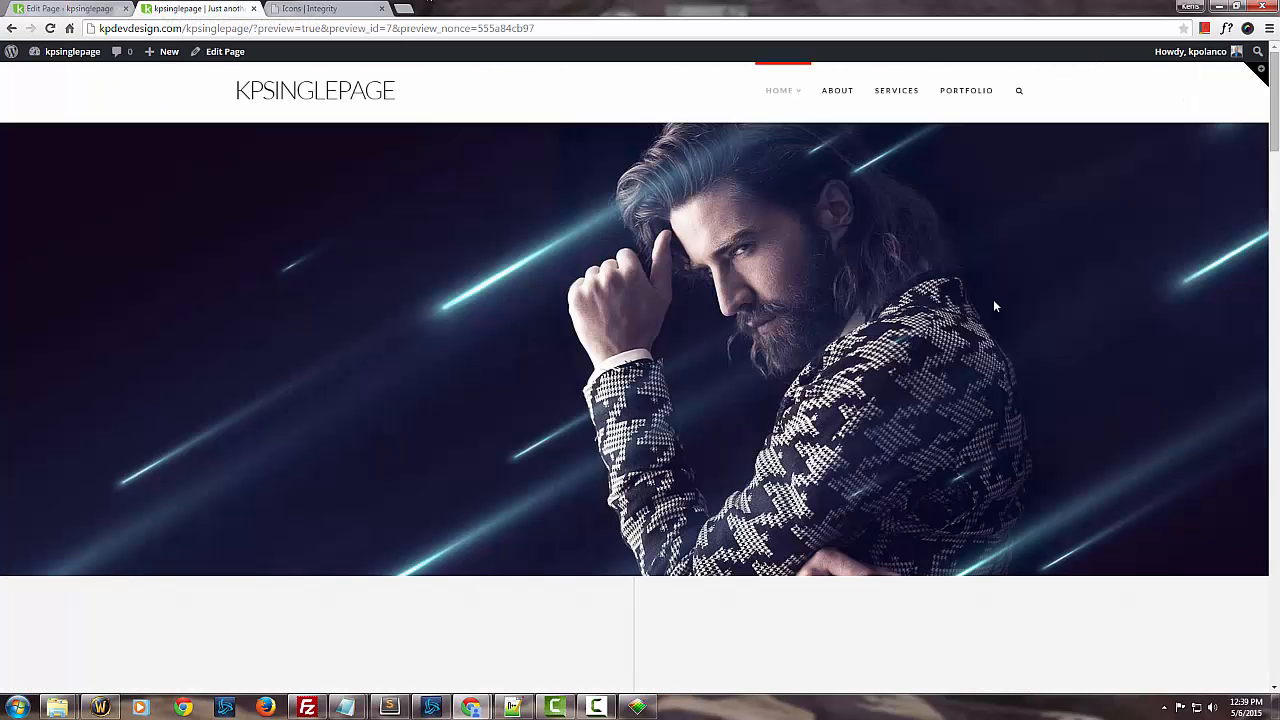
pyautogui.click(897, 91)
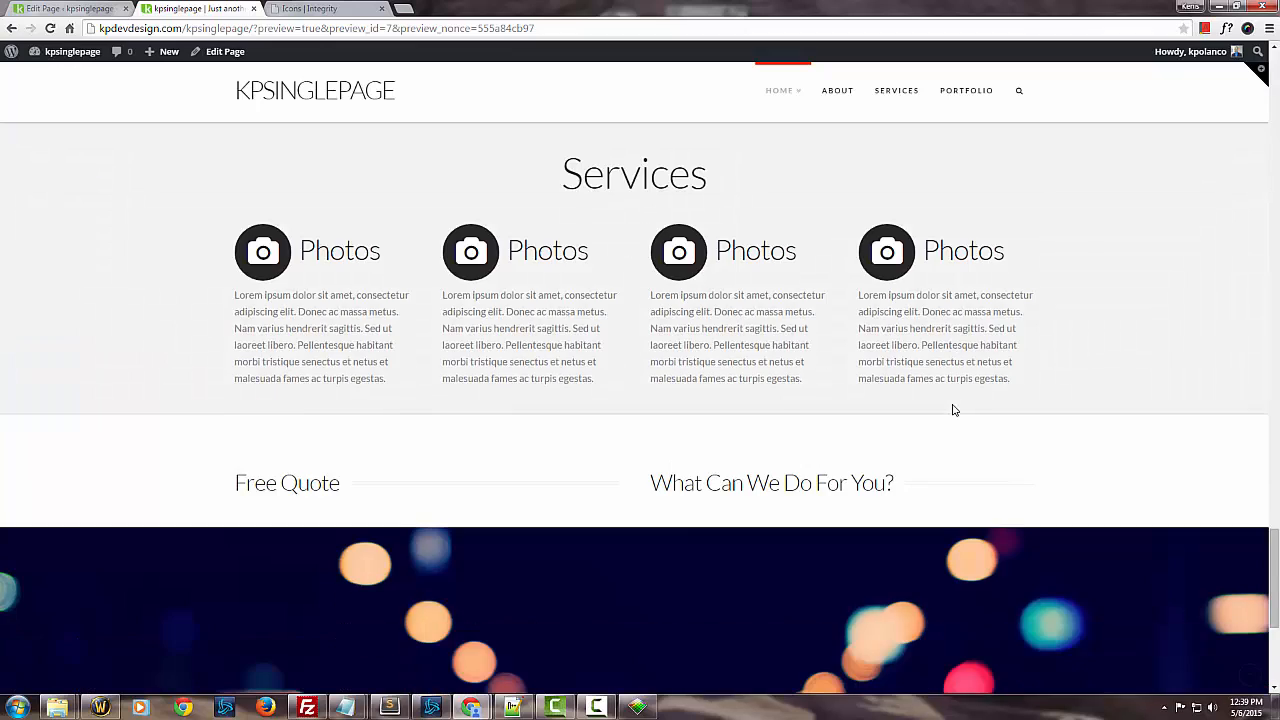
pyautogui.scroll(-5, 953, 410)
pyautogui.scroll(1, 951, 403)
pyautogui.scroll(-1, 991, 420)
pyautogui.scroll(-1, 991, 420)
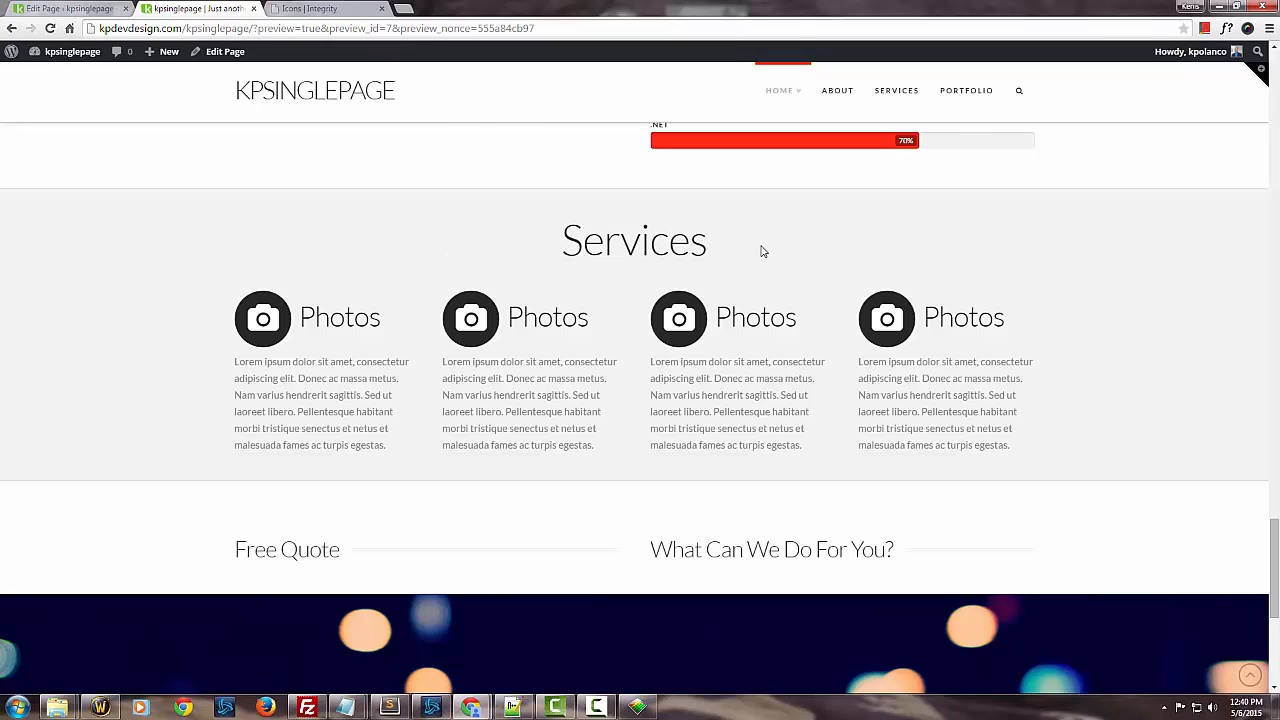
pyautogui.scroll(1, 795, 252)
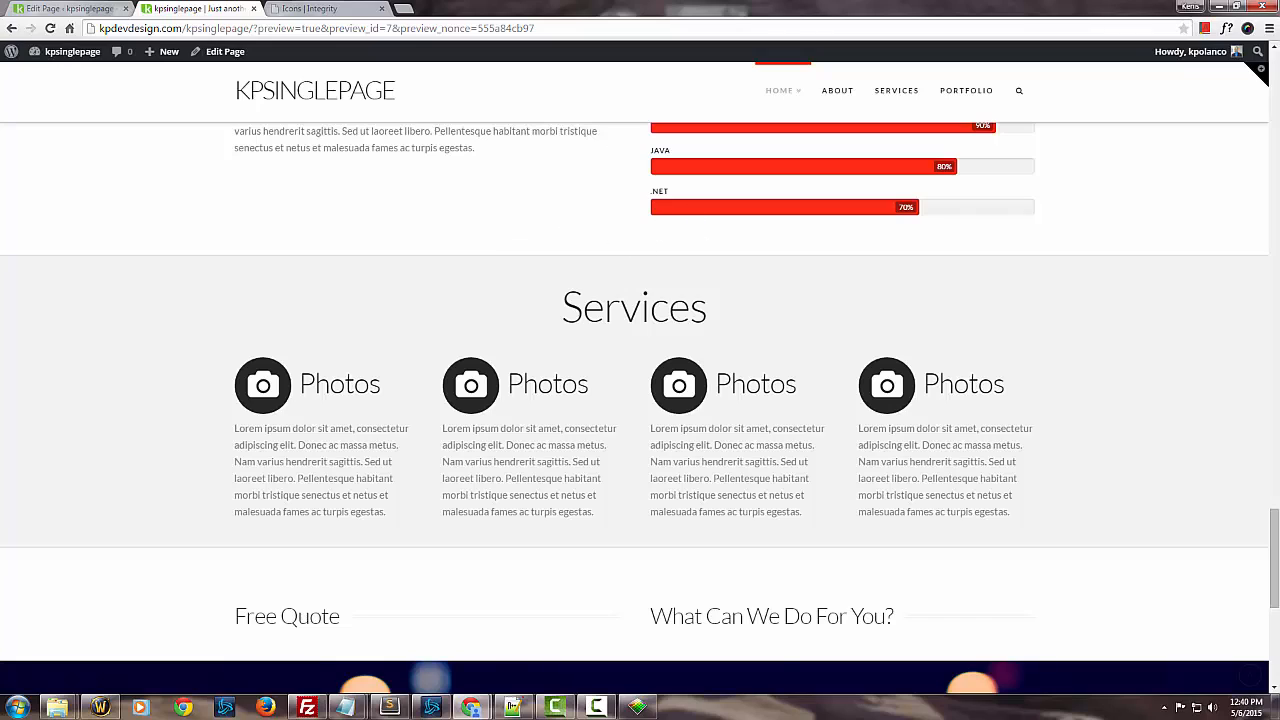
# Step: Move the Services custom_headline shortcode out of its content_band and place it above that band in the page code
pyautogui.click(100, 14)
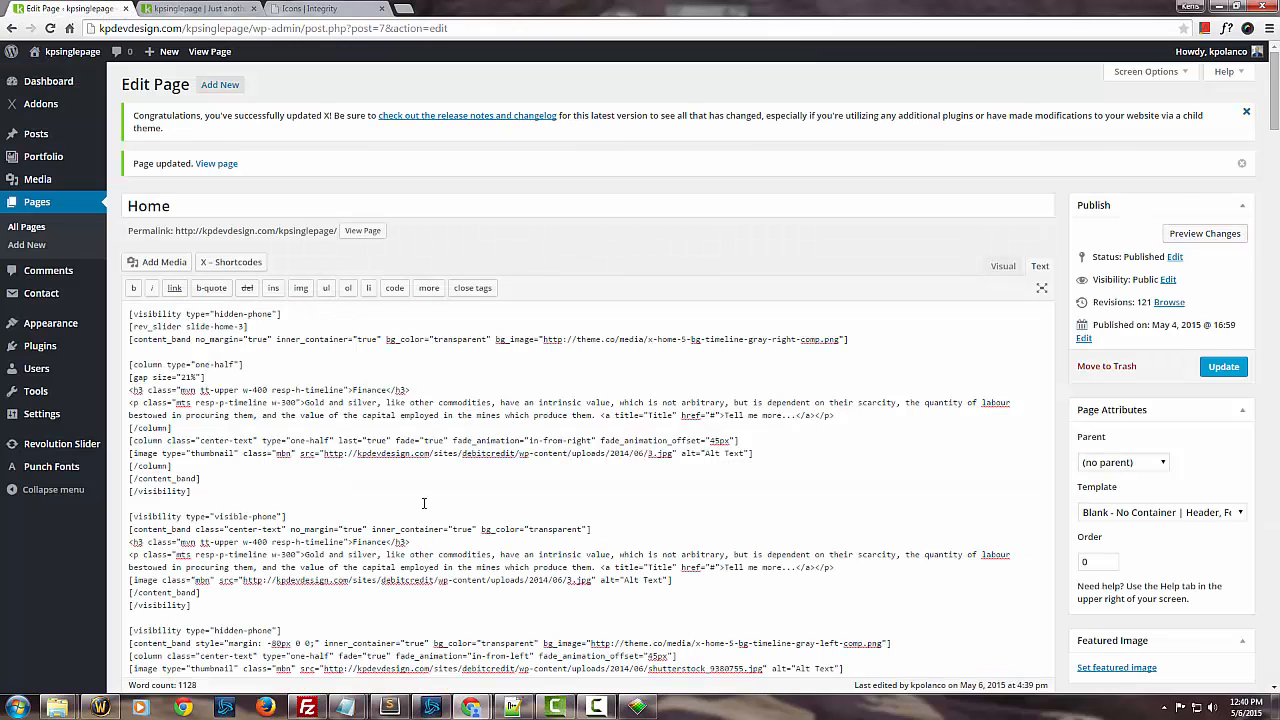
pyautogui.scroll(-10, 424, 503)
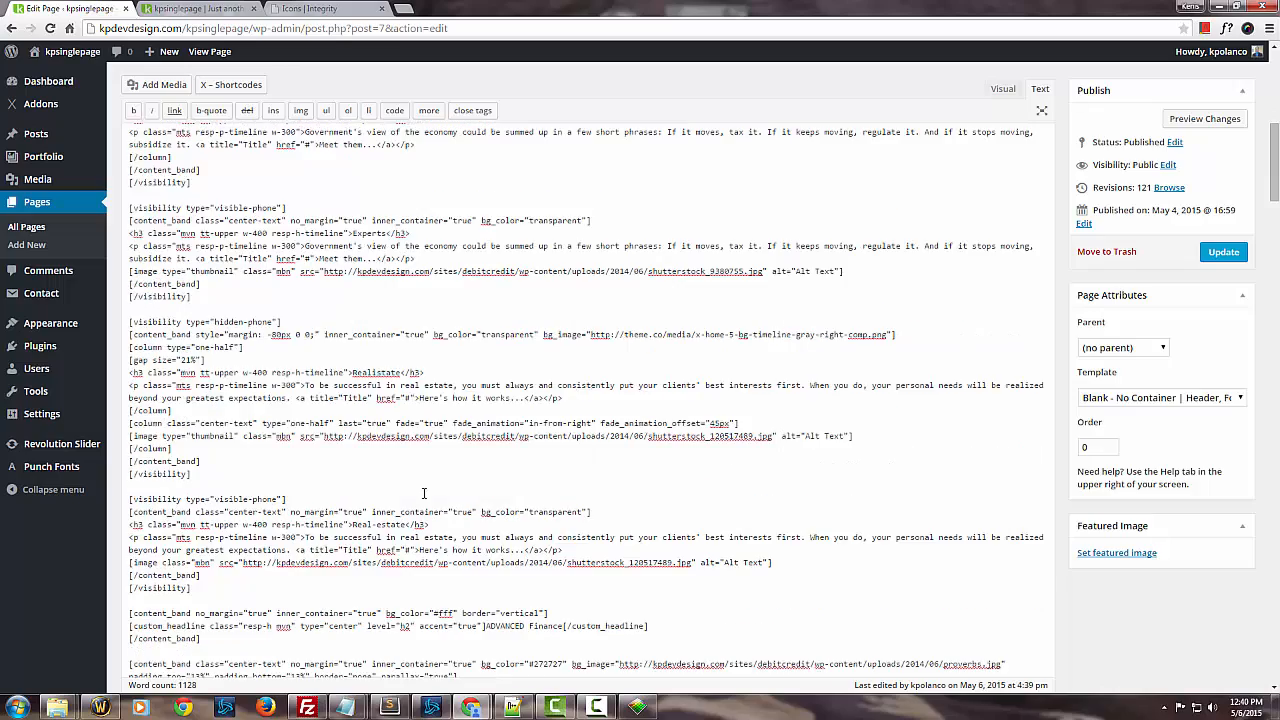
pyautogui.scroll(-4, 424, 493)
pyautogui.scroll(-10, 418, 398)
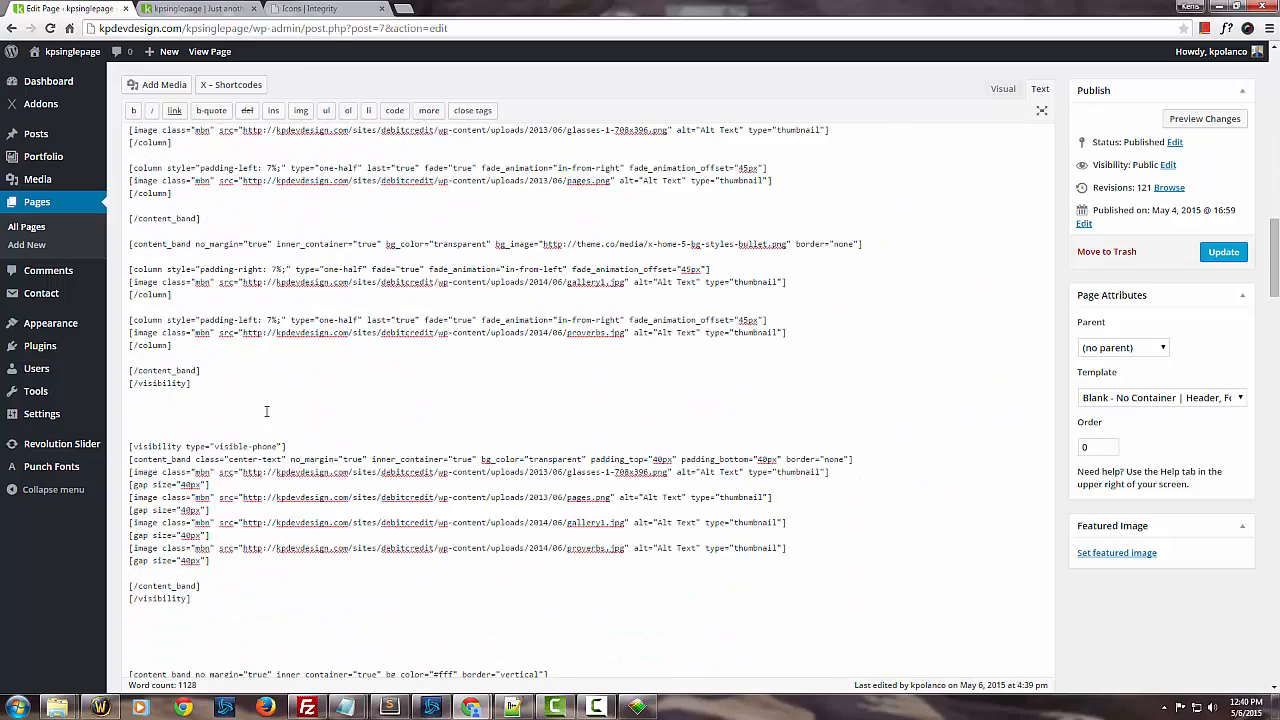
pyautogui.scroll(-8, 266, 411)
pyautogui.hotkey('ctrl', 'f')
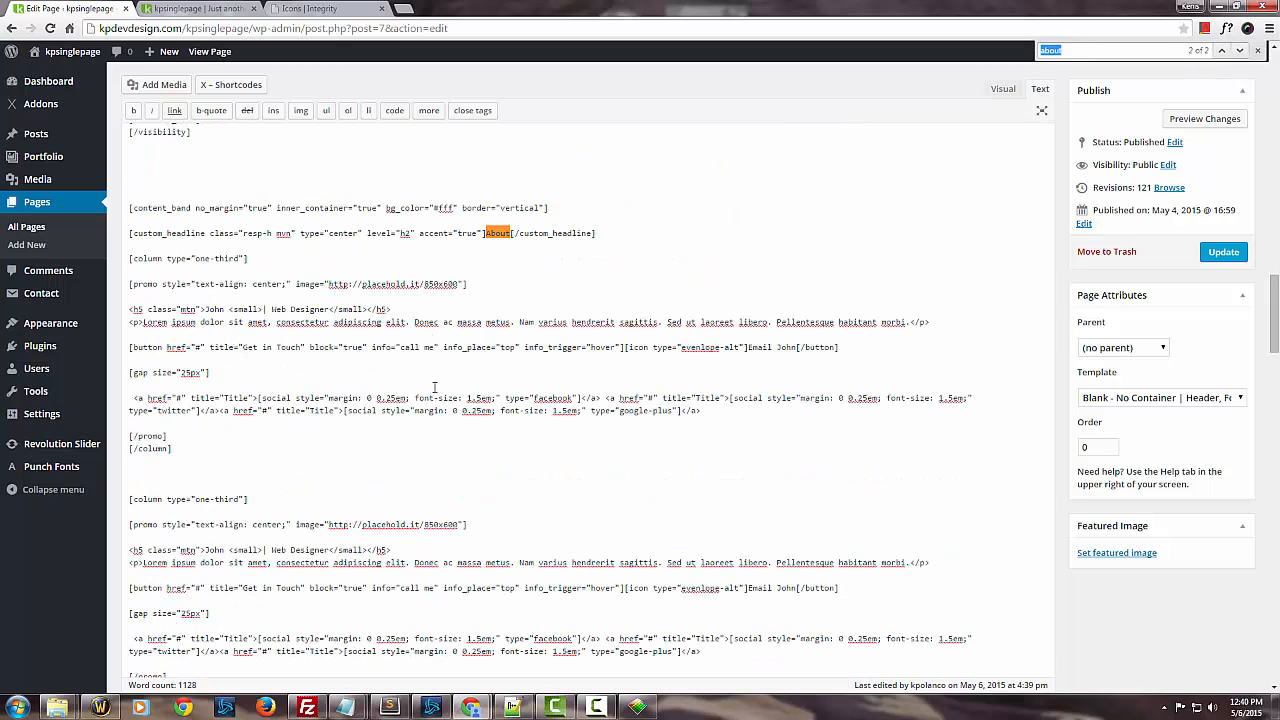
pyautogui.write('serv')
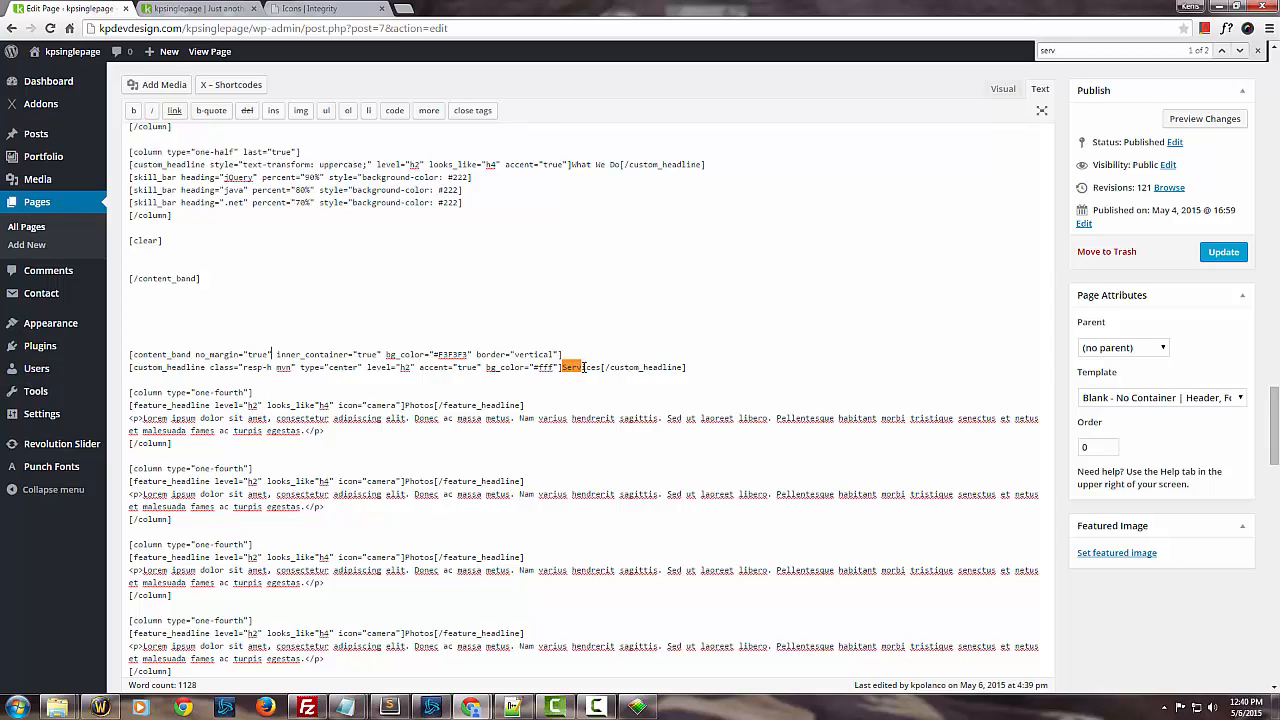
pyautogui.click(138, 354)
pyautogui.moveTo(130, 368); pyautogui.dragTo(715, 374)
pyautogui.hotkey('ctrl', 'c')
pyautogui.press('Delete')
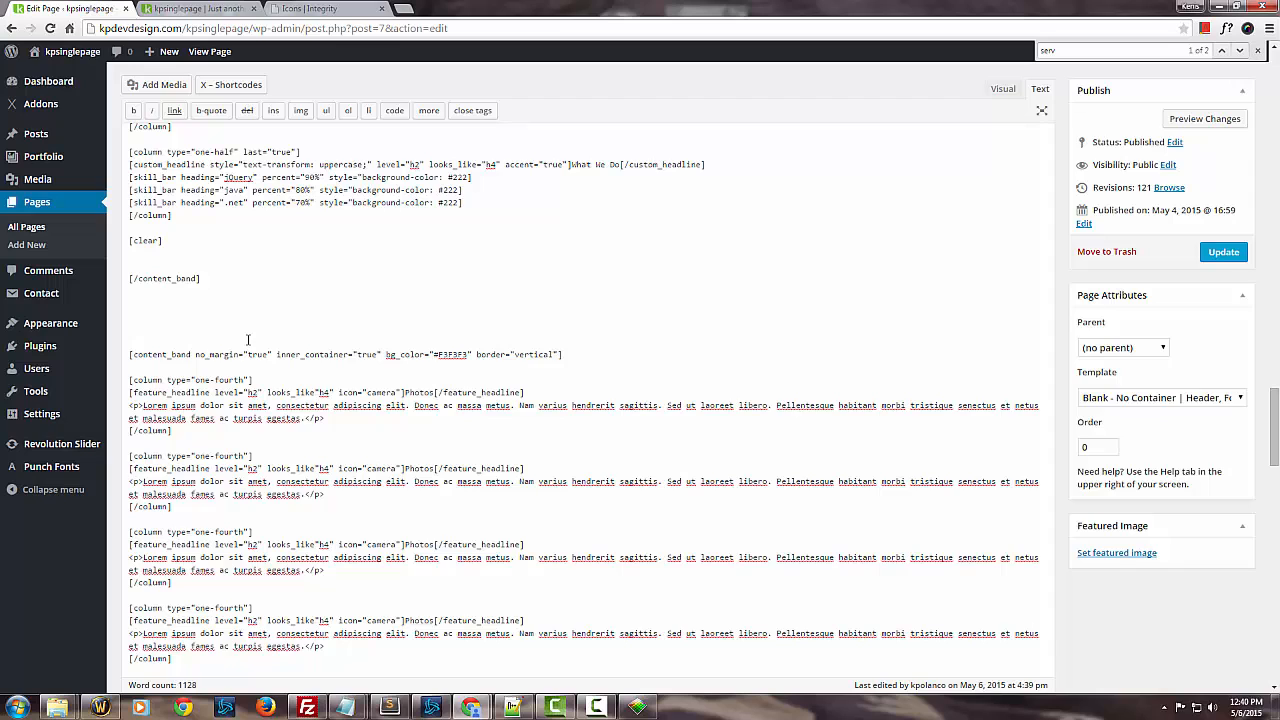
pyautogui.hotkey('ctrl', 'v')
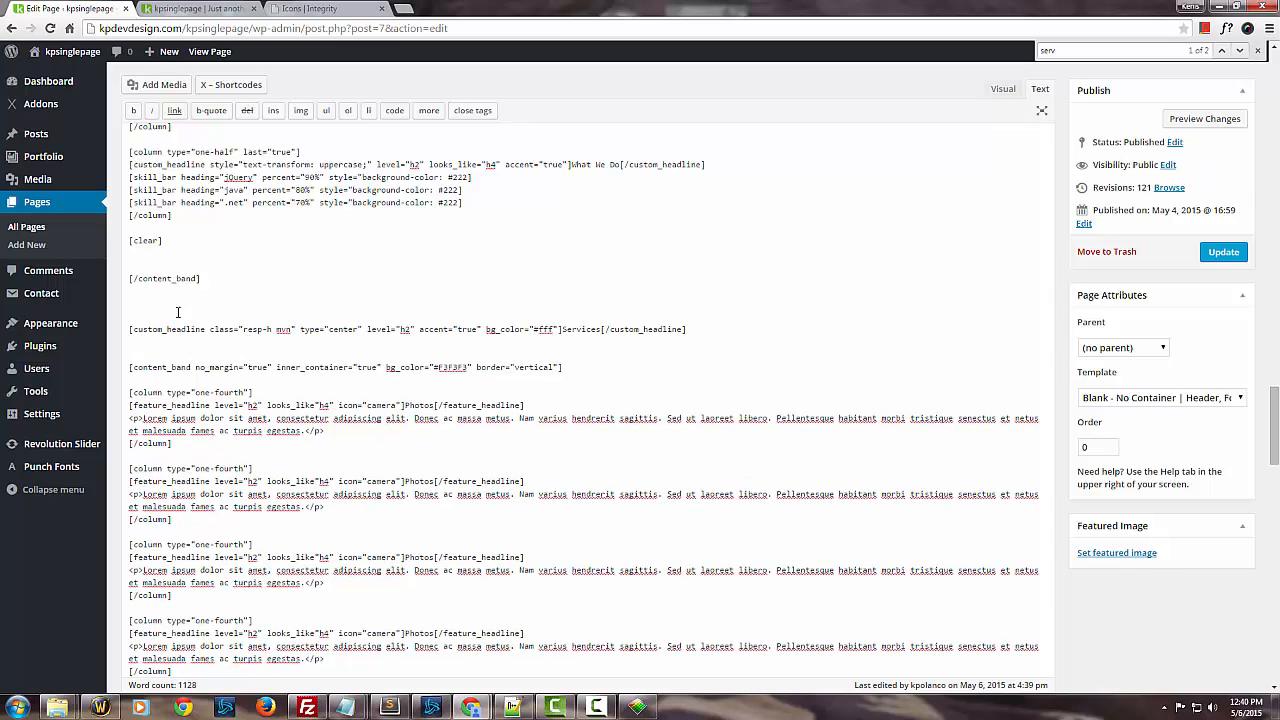
# Step: Copy the Services content_band opening shortcode and paste it above the Services custom_headline
pyautogui.moveTo(126, 369); pyautogui.dragTo(362, 377)
pyautogui.hotkey('ctrl', 'c')
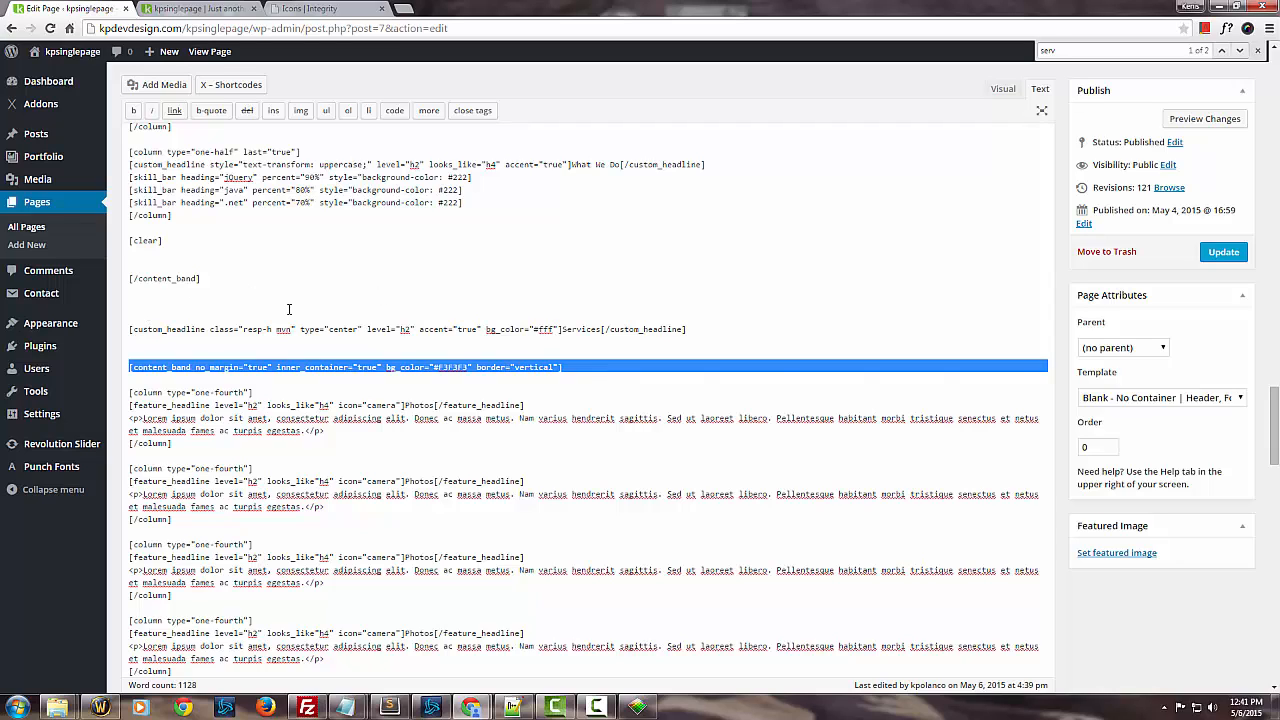
pyautogui.click(158, 316)
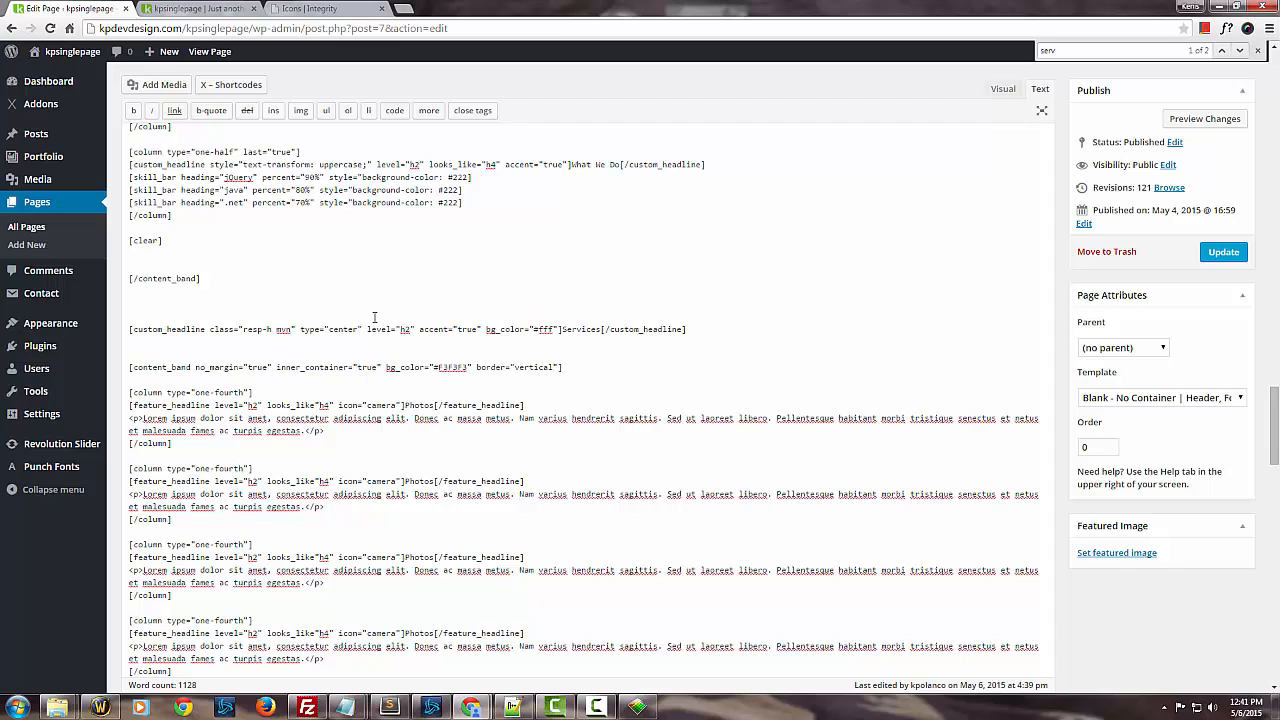
pyautogui.hotkey('ctrl', 'v')
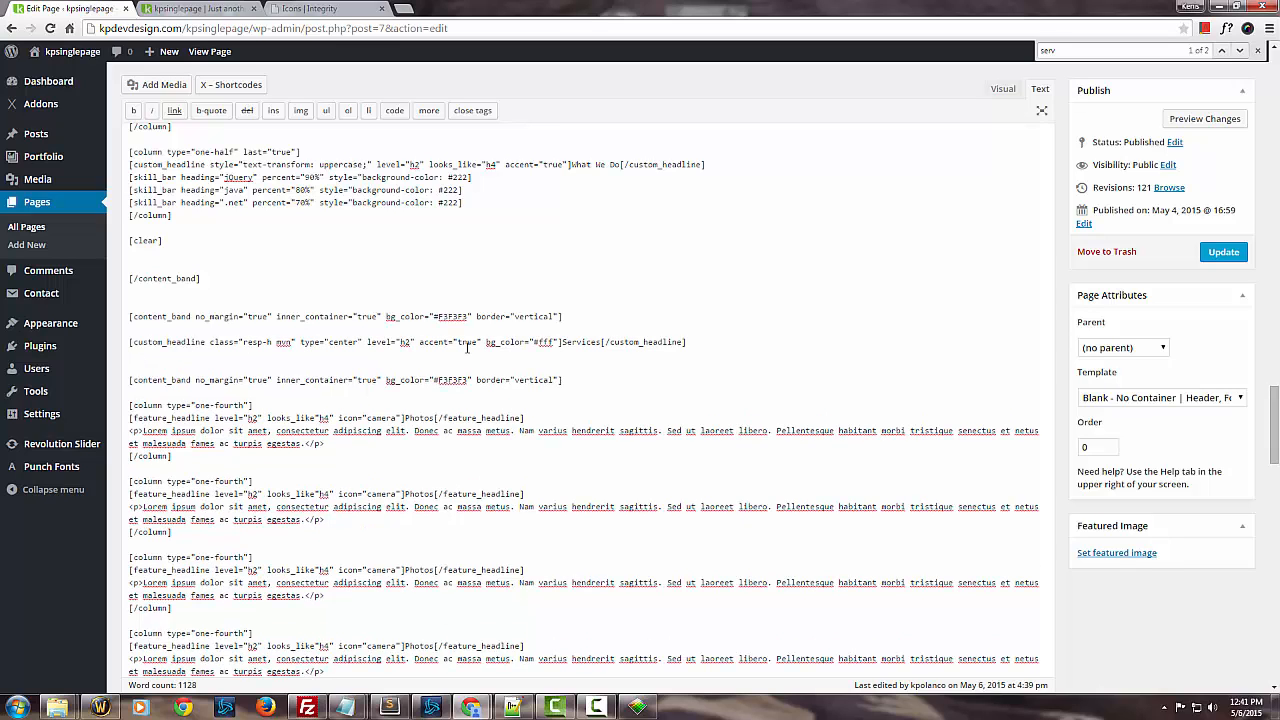
# Step: Close the new band with a [/content_band] tag below the Services custom_headline
pyautogui.write(']')
pyautogui.write('content')
pyautogui.write('_band')
pyautogui.press('BackSpace')
pyautogui.write('/')
# Step: Set the bg_color of the content_band around the Services headline to #fff
pyautogui.press('BackSpace')
pyautogui.press('BackSpace')
pyautogui.press('BackSpace')
pyautogui.press('BackSpace')
pyautogui.press('BackSpace')
pyautogui.press('BackSpace')
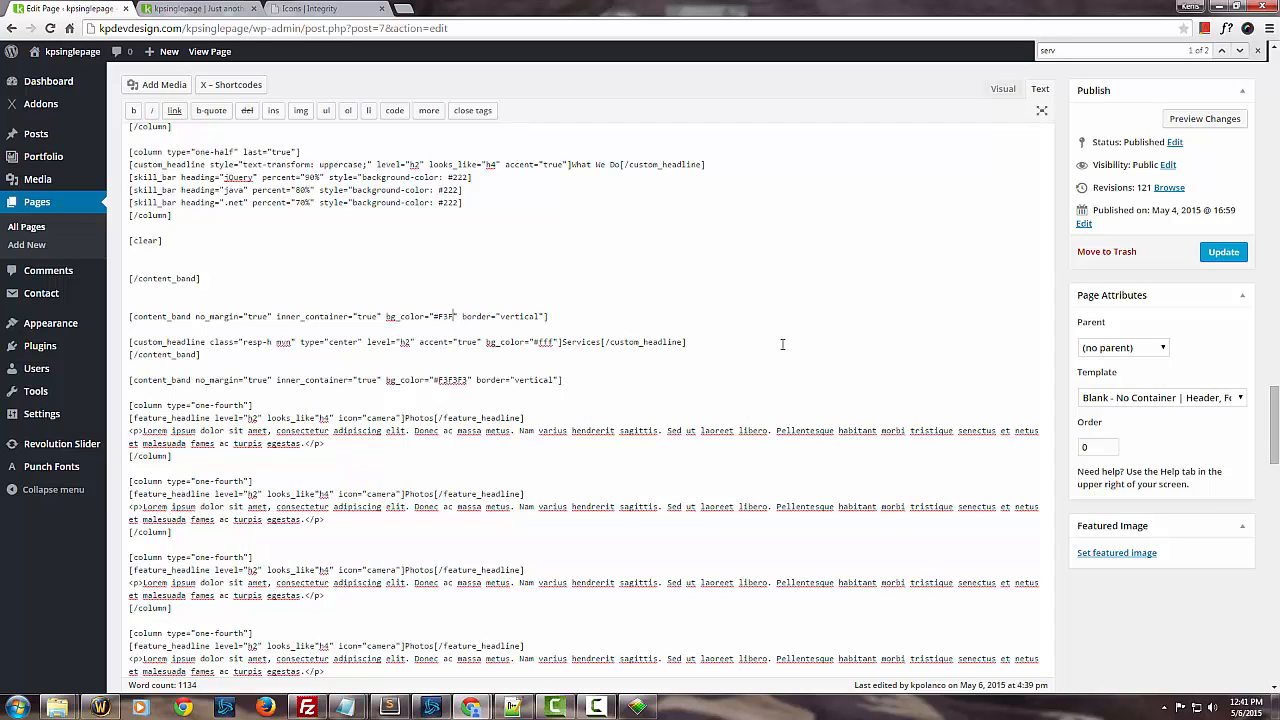
pyautogui.write('fff')
# Step: Update the page and check the Services heading band above the four feature columns in the reloaded preview
pyautogui.click(1223, 252)
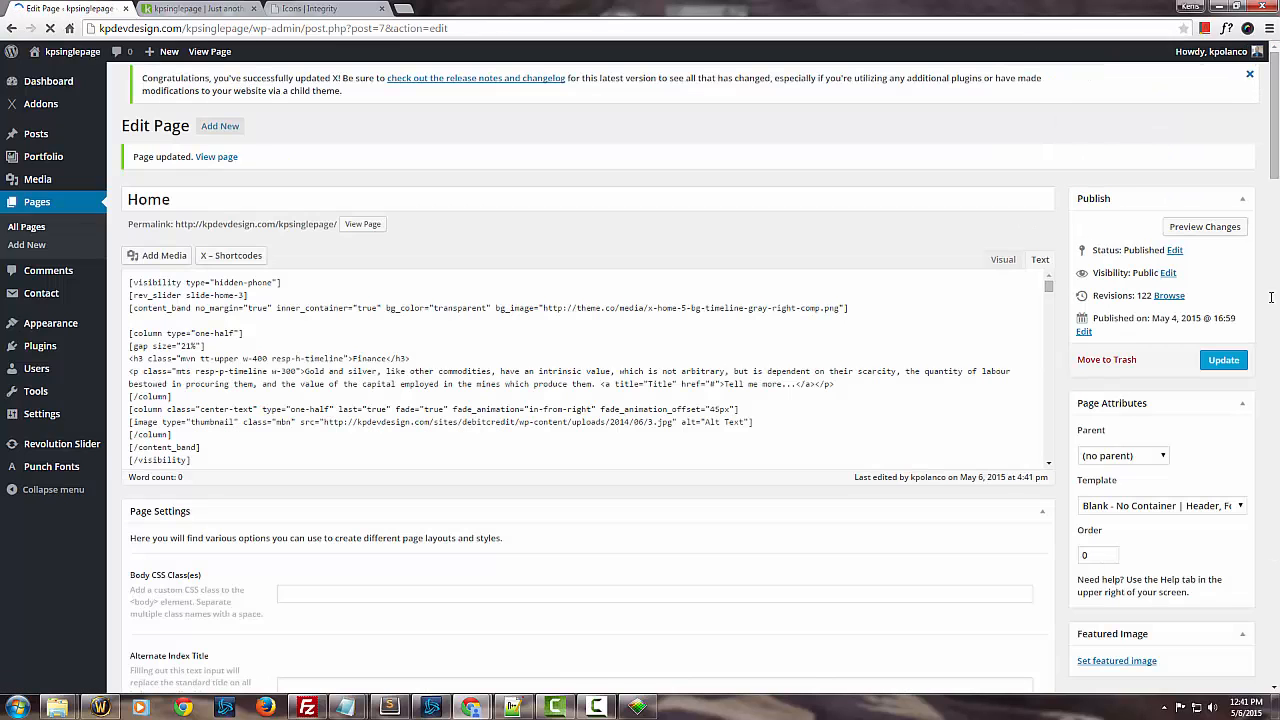
pyautogui.click(1193, 238)
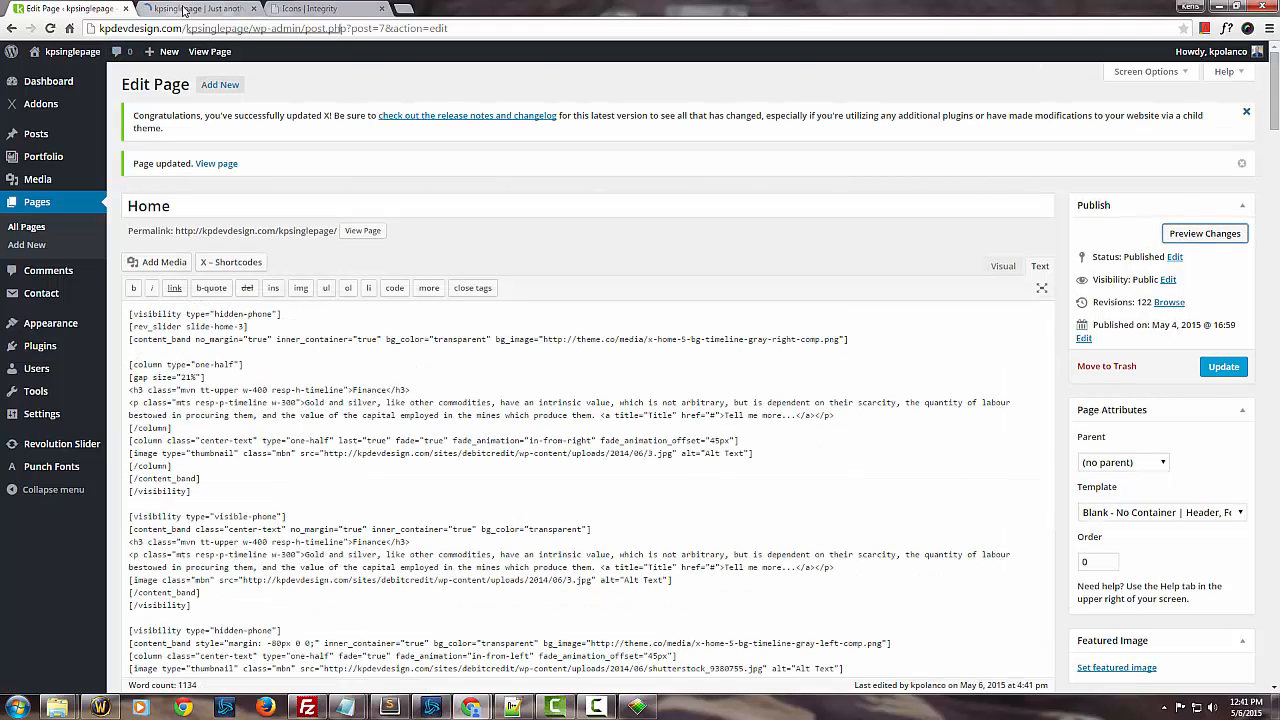
pyautogui.click(184, 10)
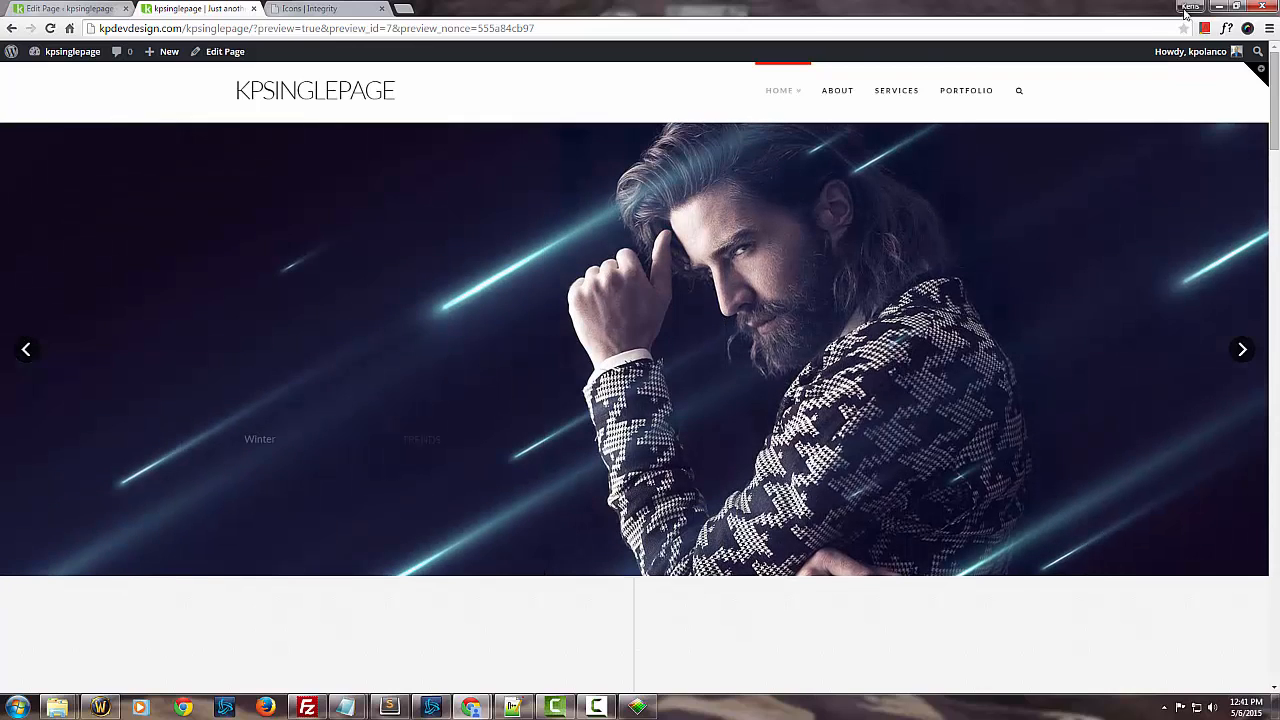
pyautogui.click(880, 92)
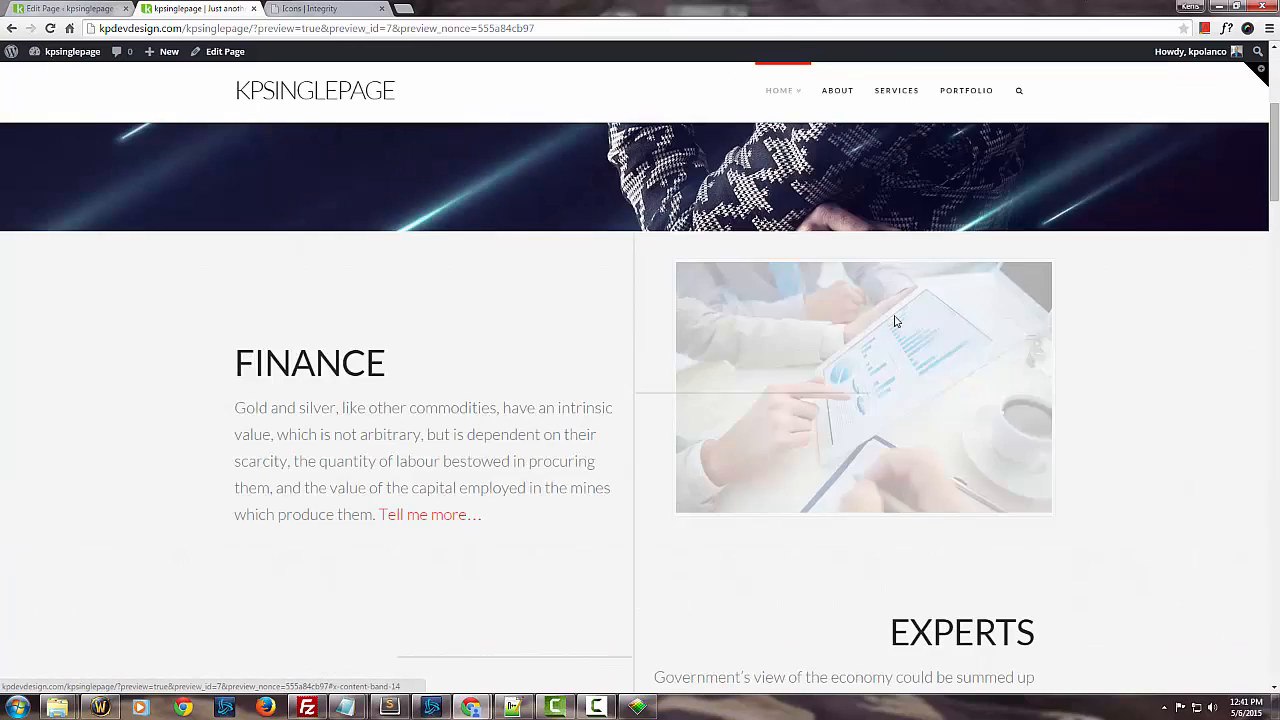
pyautogui.scroll(2, 900, 312)
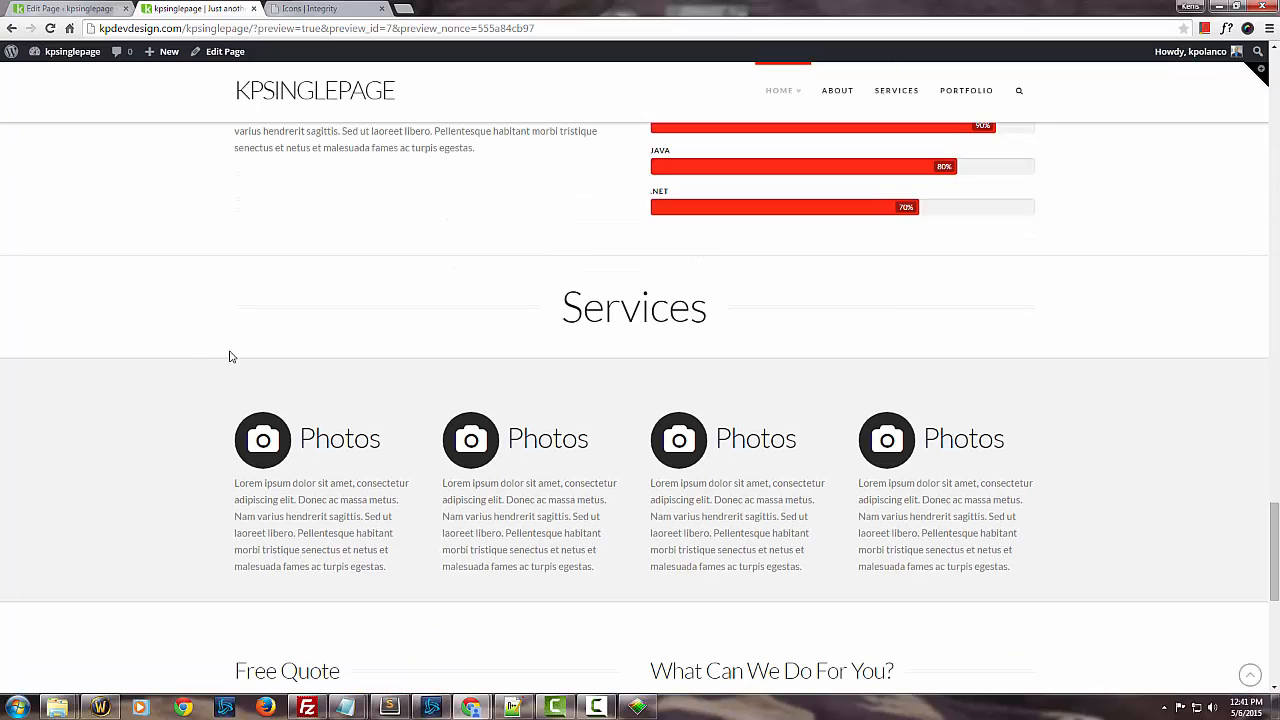
pyautogui.press('F5')
pyautogui.scroll(-1, 832, 363)
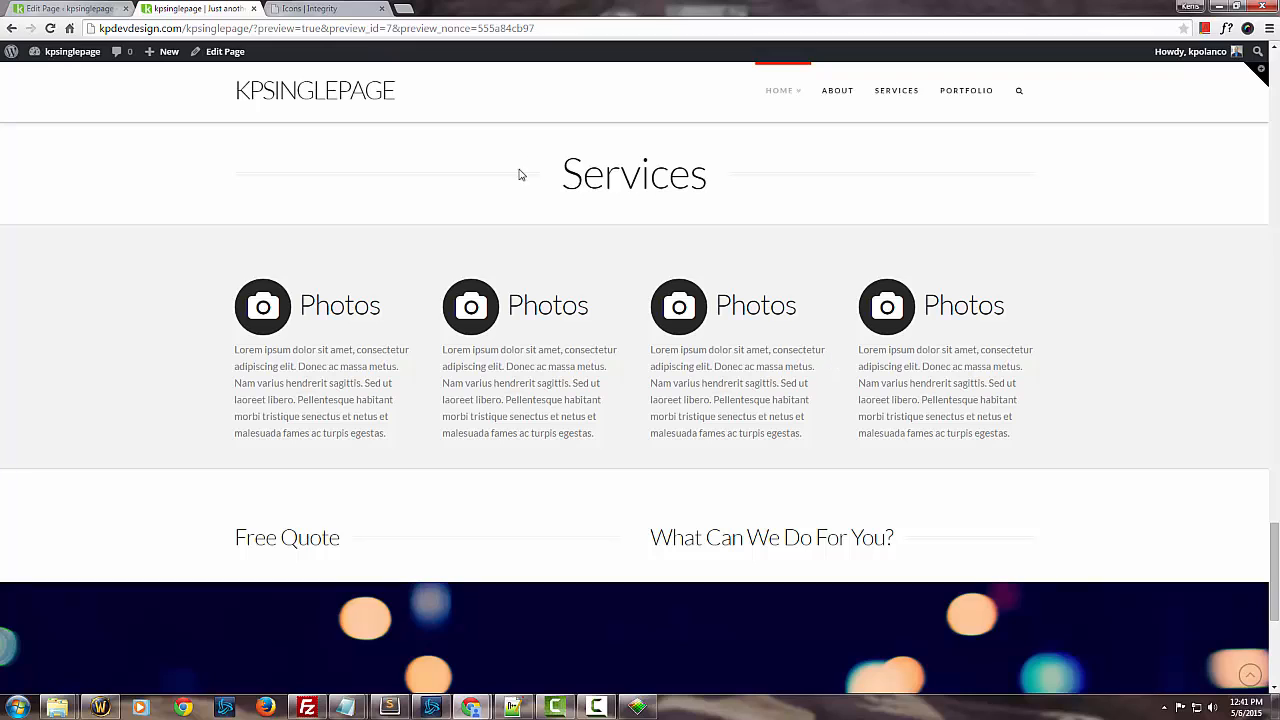